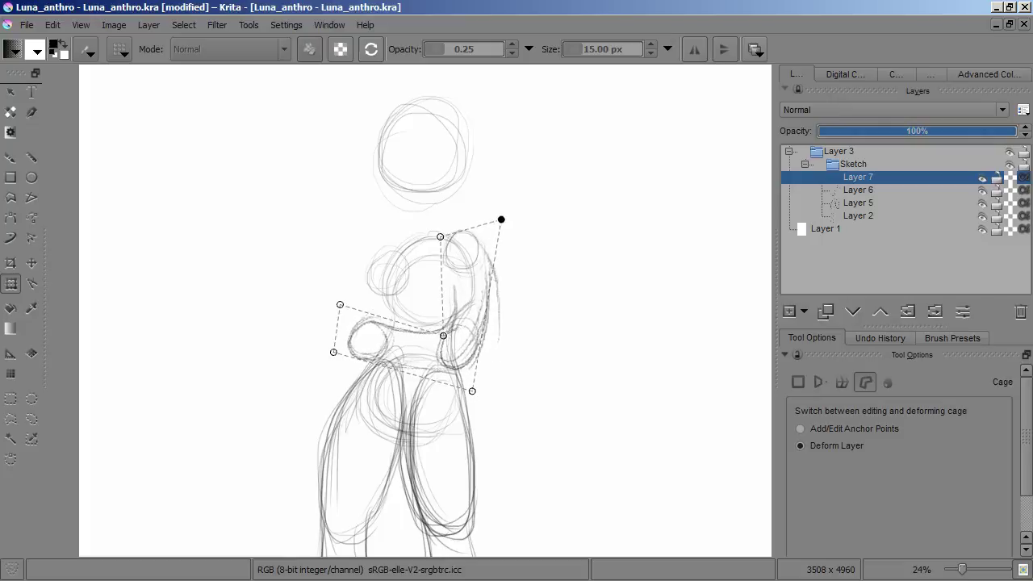
- Discard the limb sketches on Layers 5 to 7 and sketch the waist contours and both thighs on two new layers
key("Return")
key("b")
key("Insert")
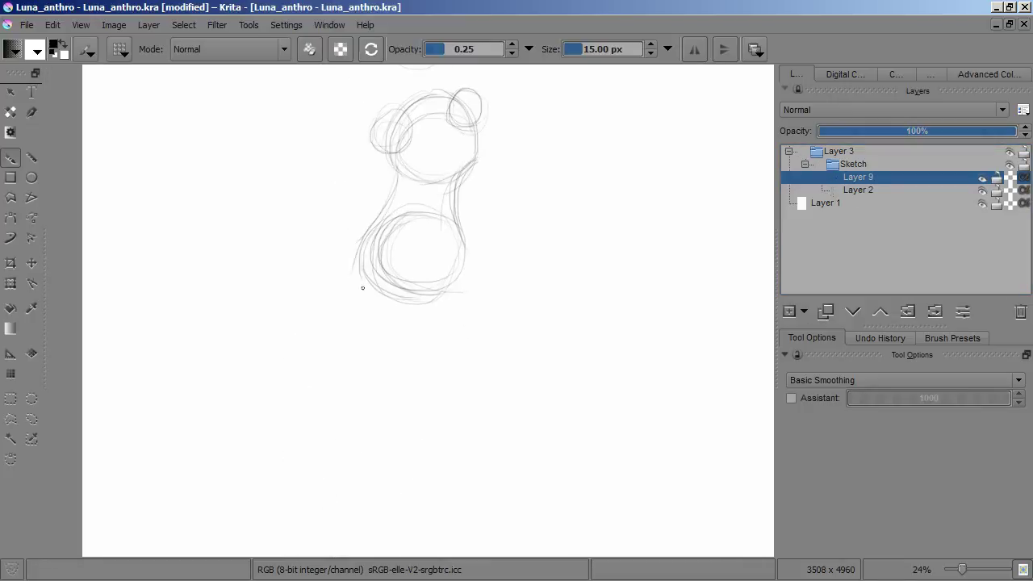
key("Insert")
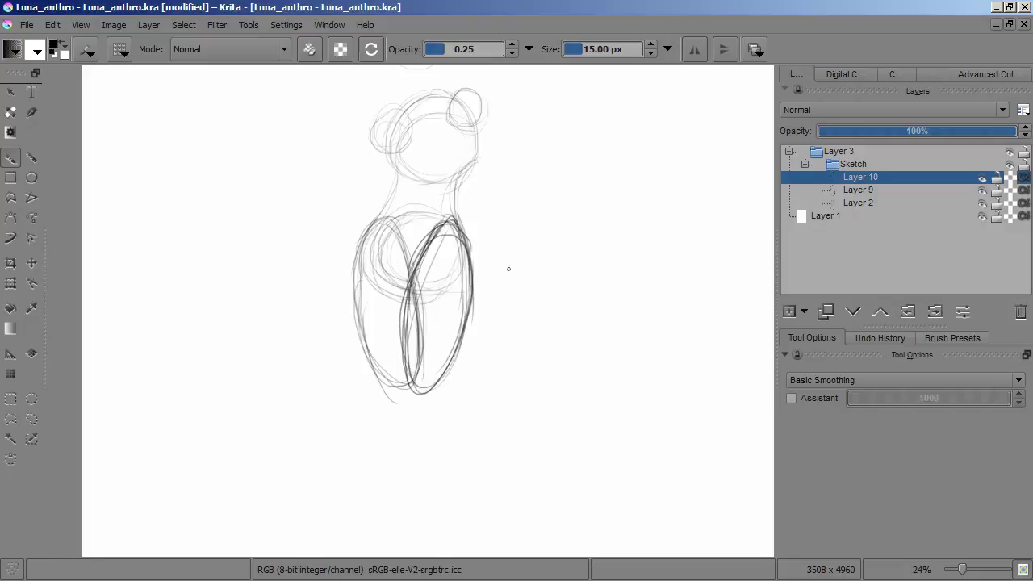
- Sketch the front lower leg below the thighs on a new layer, from the knee down to the flared hoof
key("Insert")
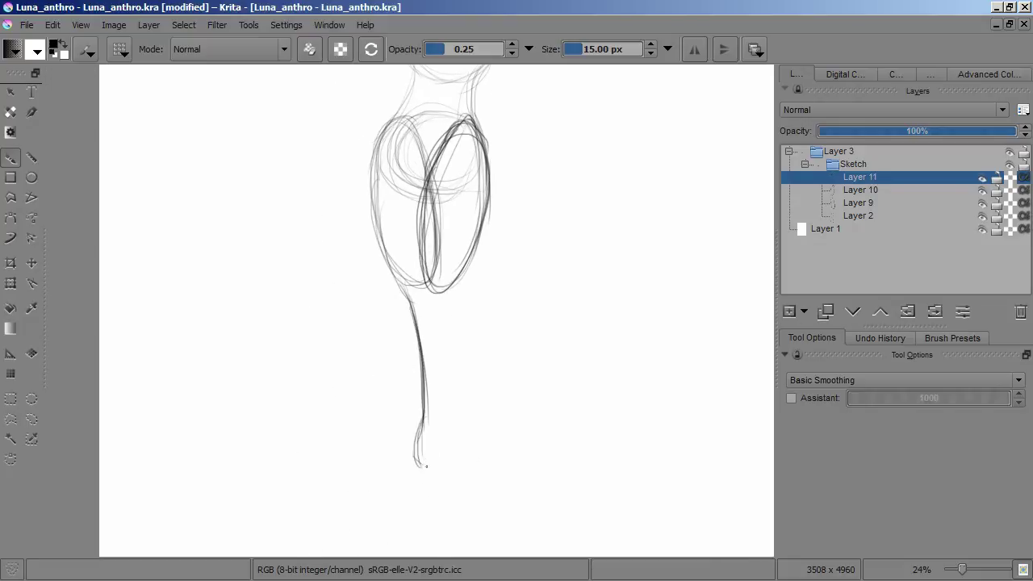
key("/")
scroll(401, 310, "up", 3)
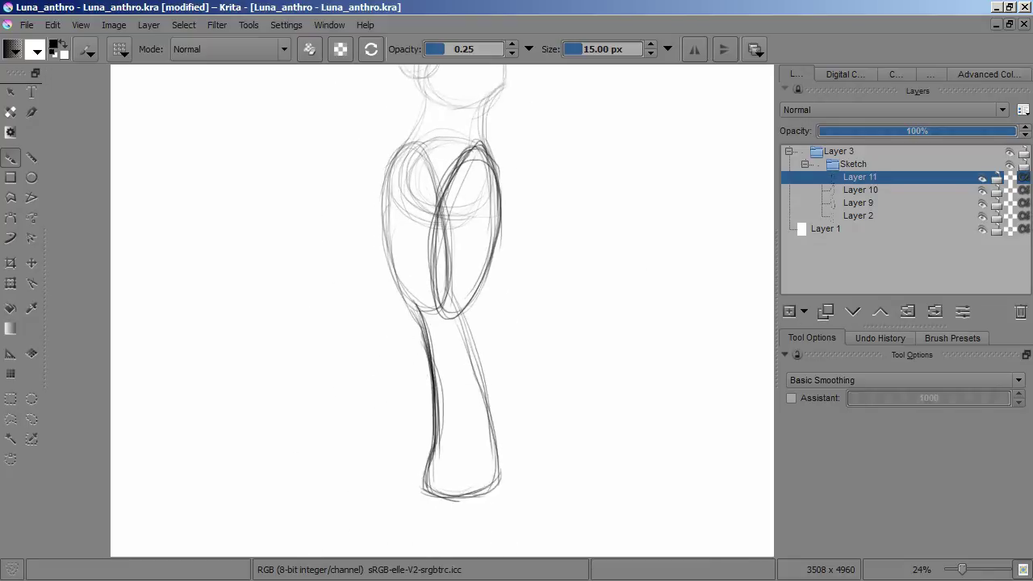
left_click_drag(385, 319, 365, 270)
key("/")
mouse_move(492, 416)
left_mouse_down()
mouse_move(443, 220)
mouse_move(529, 493)
left_mouse_up()
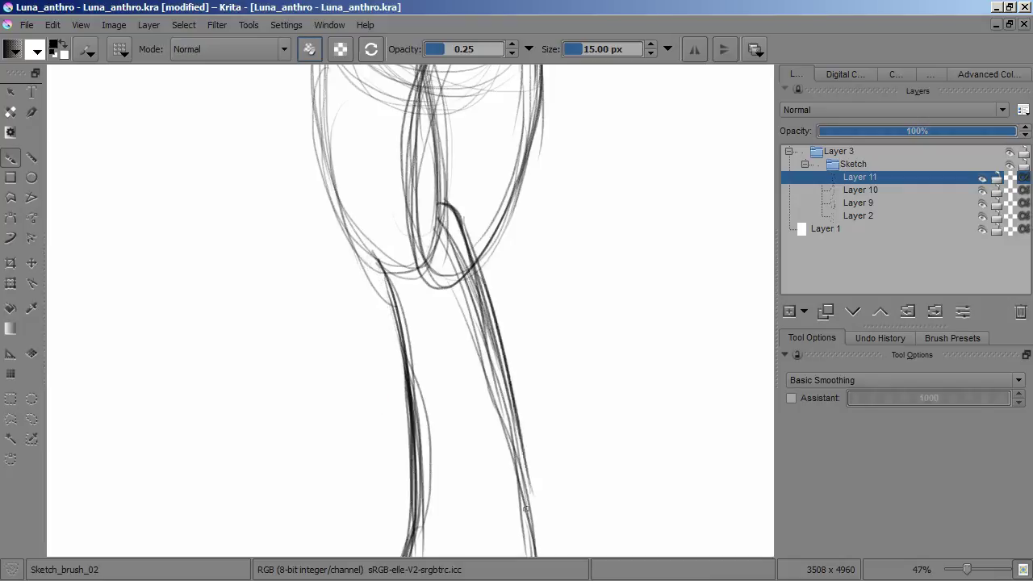
scroll(484, 323, "down", 3)
scroll(458, 402, "down", 3)
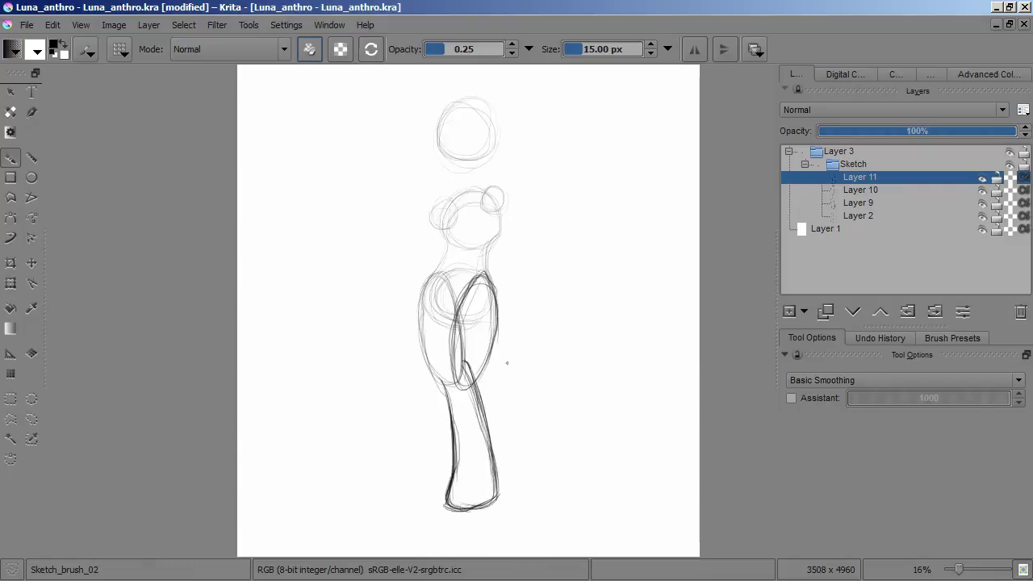
- Reshape the lower leg sketch with a cage transform, pulling a corner of the cage at the base of the leg
scroll(498, 320, "up", 2)
key("ctrl+t")
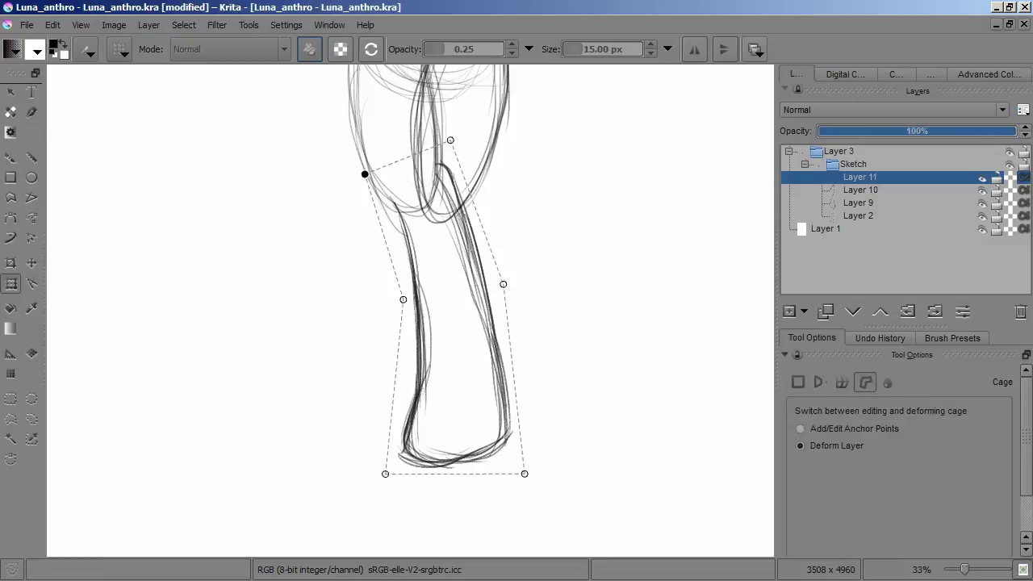
left_click_drag(385, 474, 363, 450)
key("Return")
scroll(410, 311, "up", 1)
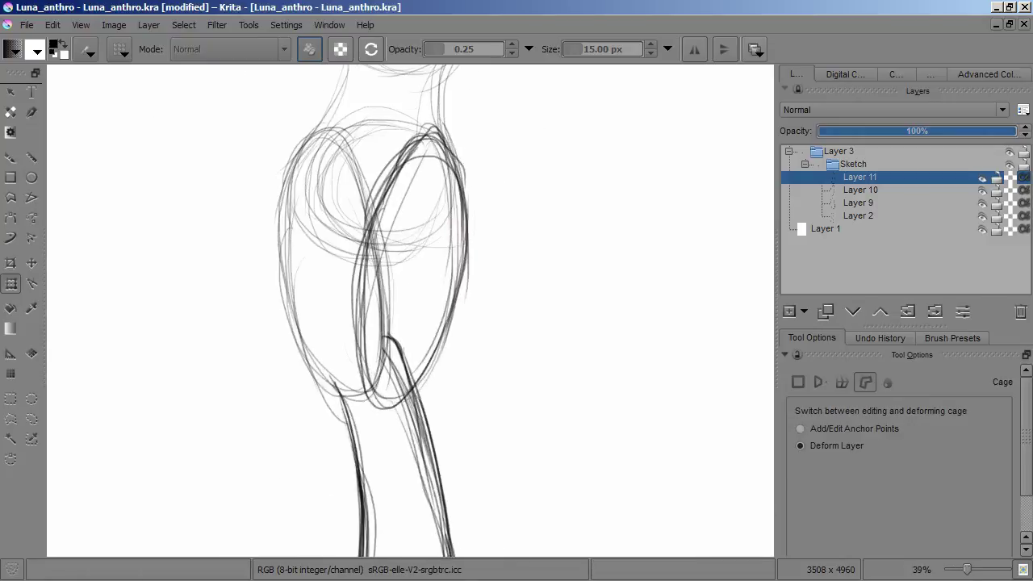
- Adjust the thighs on Layer 10 with a free transform
key("Page_Down")
key("ctrl+t")
left_click_drag(380, 206, 387, 160)
key("Return")
scroll(387, 160, "down", 5)
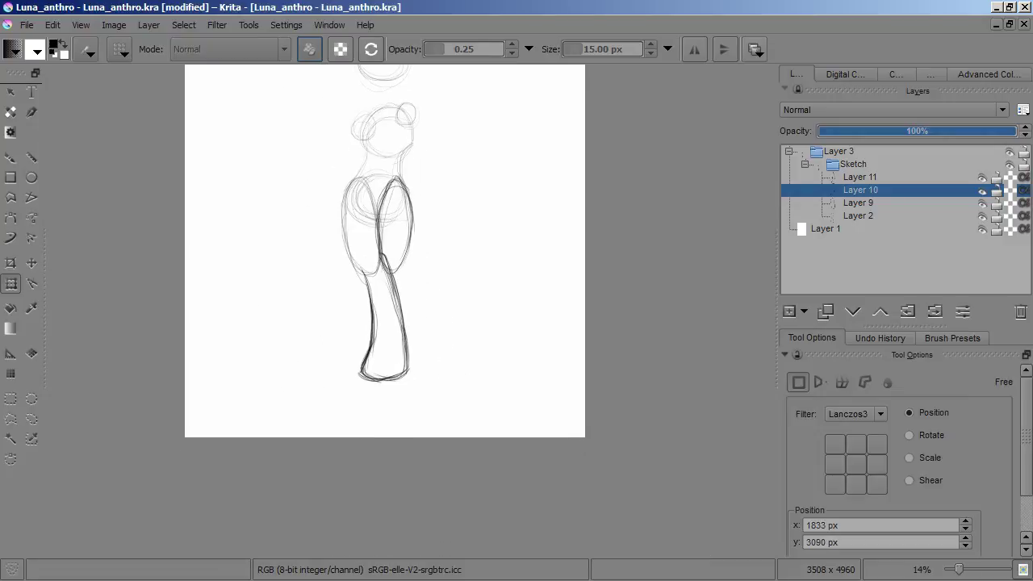
- Sketch the second lower leg on a new layer beneath Layer 11, crossing behind the front lower leg
key("b")
scroll(436, 164, "up", 4)
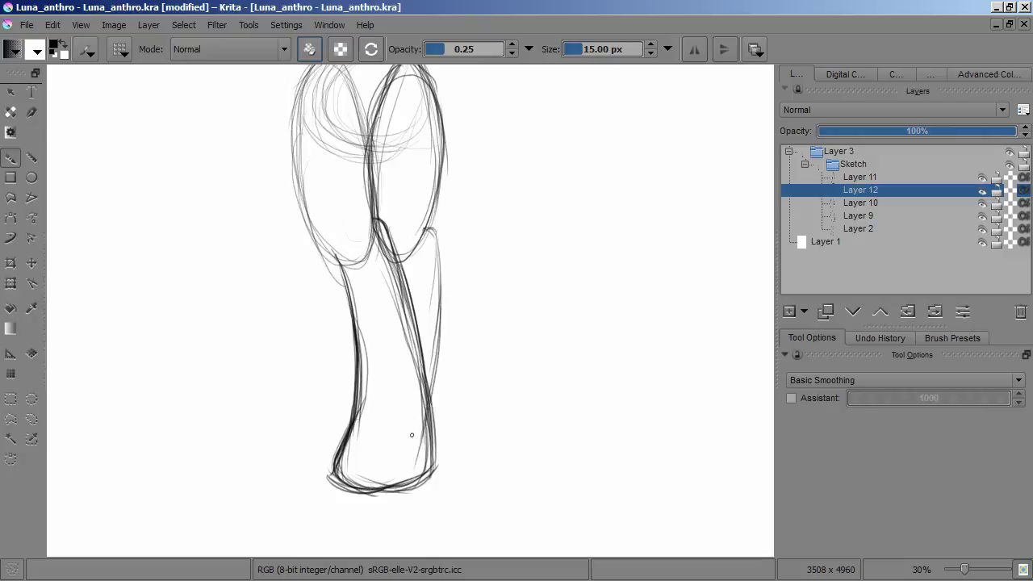
left_click_drag(388, 323, 484, 243)
left_click_drag(421, 379, 518, 383)
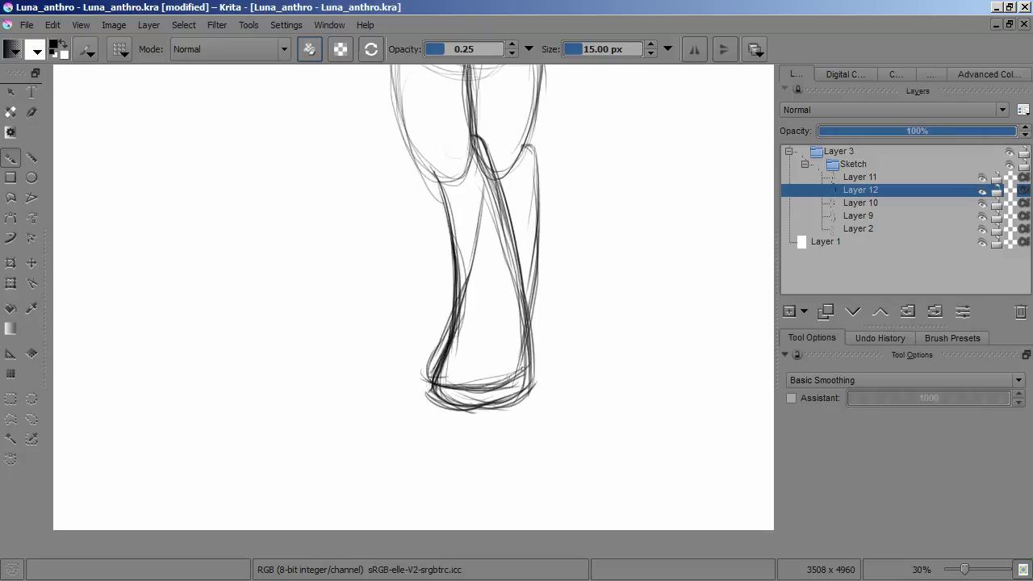
scroll(496, 253, "down", 3)
scroll(503, 189, "up", 5)
- Draw an upper arm from the outer shoulder down to the hip on a new layer and adjust it with a free transform
key("Insert")
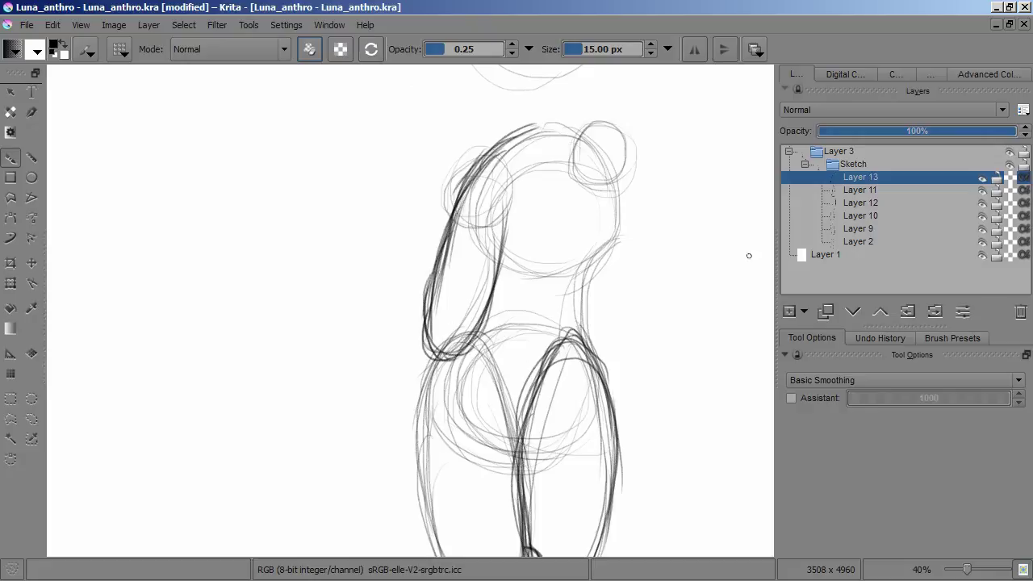
key("ctrl+t")
left_click_drag(480, 238, 477, 234)
key("Return")
- Sketch the forearm hanging below the elbow on a new layer
key("Insert")
left_click_drag(424, 307, 460, 218)
key("b")
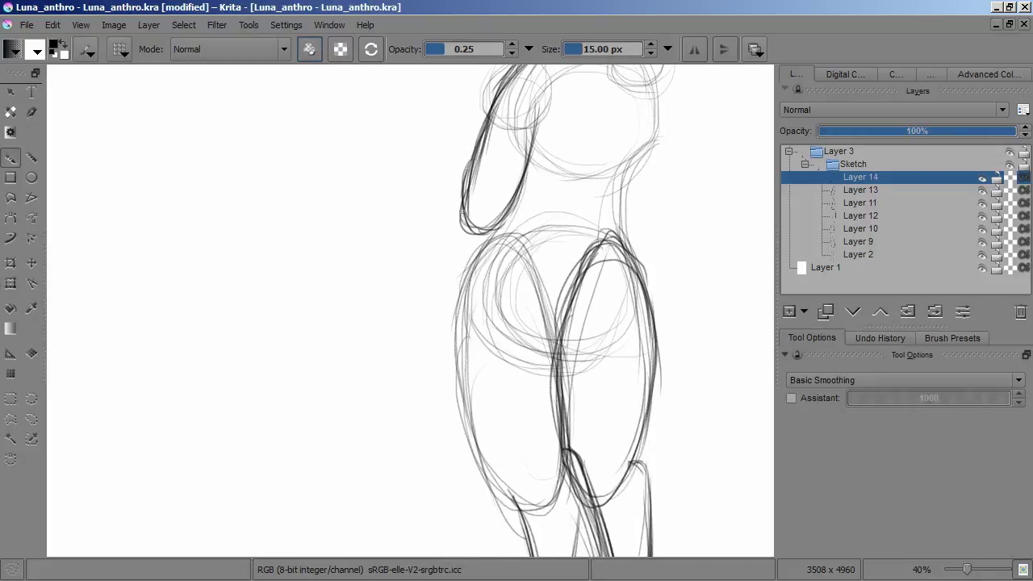
scroll(542, 223, "down", 3)
scroll(477, 265, "up", 5)
- Erase stray arm lines around the shoulder on Layer 13
key("slash")
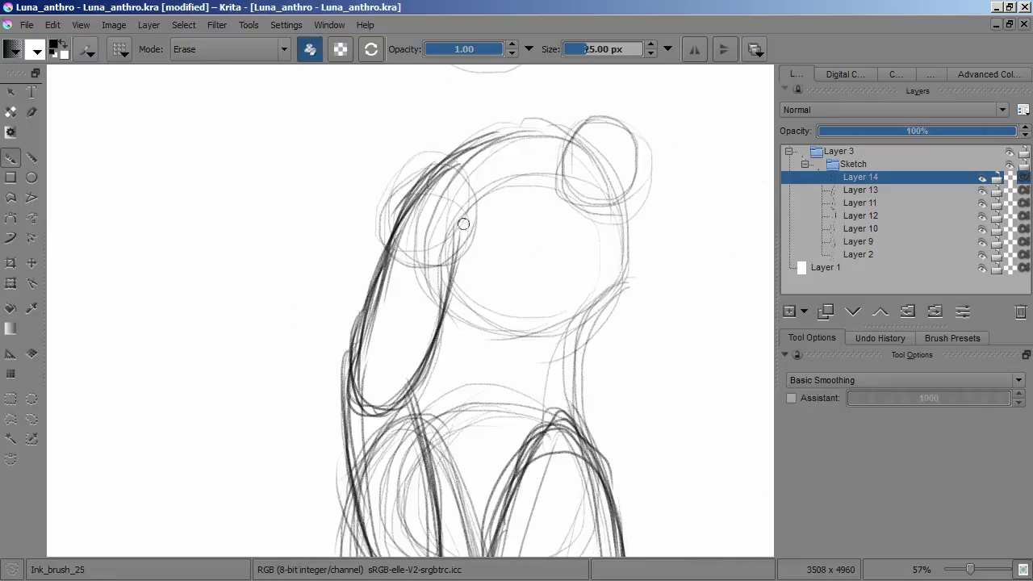
key("Page_Down")
key("slash")
scroll(524, 272, "down", 4)
- Hide Layers 13 and 14 and redraw the shoulder line and lowered upper arm on a new layer
key("Page_Up")
key("Insert")
left_click_drag(466, 196, 433, 305)
left_click_drag(433, 305, 490, 194)
left_click_drag(510, 131, 472, 256)
mouse_move(449, 404)
left_mouse_down()
mouse_move(472, 256)
mouse_move(507, 206)
left_mouse_up()
key("e")
left_click_drag(517, 379, 524, 224)
key("e")
left_click_drag(533, 121, 531, 266)
left_click_drag(531, 166, 531, 258)
left_click_drag(535, 258, 508, 193)
left_click_drag(509, 98, 506, 264)
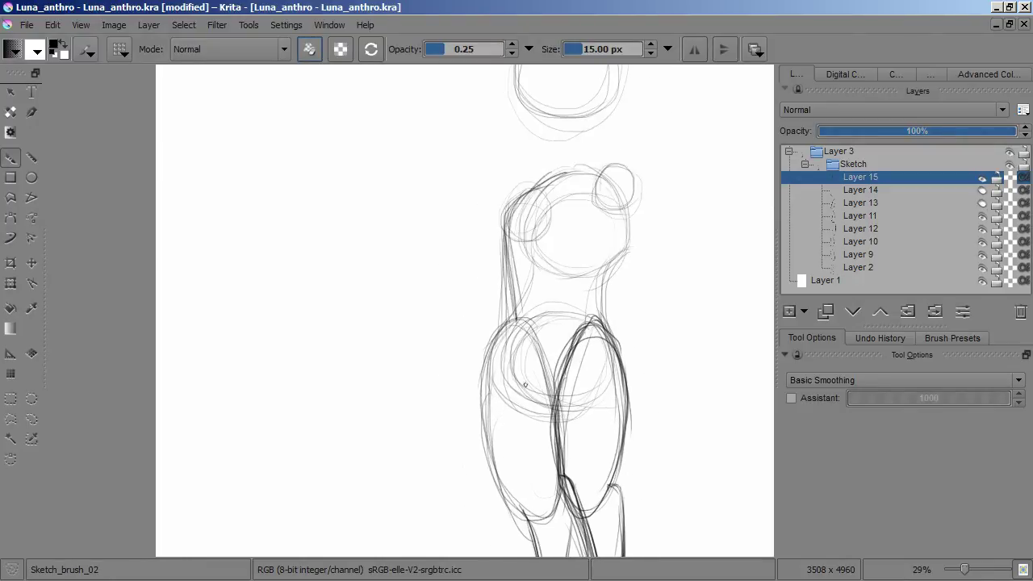
- Outline the shoulders, waist and hips on Layer 15 and sketch the raised upper arm, cleaning up stray strokes
left_click_drag(526, 382, 518, 374)
left_click_drag(519, 390, 522, 393)
mouse_move(538, 278)
left_mouse_down()
mouse_move(540, 255)
mouse_move(569, 452)
left_mouse_up()
key("e")
key("e")
scroll(497, 181, "up", 2)
key("e")
key("e")
left_click_drag(569, 186, 505, 363)
left_click_drag(563, 202, 524, 299)
mouse_move(614, 243)
left_mouse_down()
mouse_move(500, 274)
mouse_move(506, 236)
left_mouse_up()
left_click_drag(569, 170, 630, 307)
mouse_move(533, 86)
left_mouse_down()
mouse_move(501, 247)
mouse_move(577, 291)
left_mouse_up()
key("ctrl+z")
left_click_drag(581, 282, 530, 358)
left_click_drag(565, 242, 565, 164)
mouse_move(565, 81)
left_mouse_down()
mouse_move(651, 182)
mouse_move(544, 341)
left_mouse_up()
left_click_drag(544, 341, 534, 287)
left_click_drag(592, 256, 513, 352)
left_click_drag(527, 321, 573, 281)
key("ctrl+z")
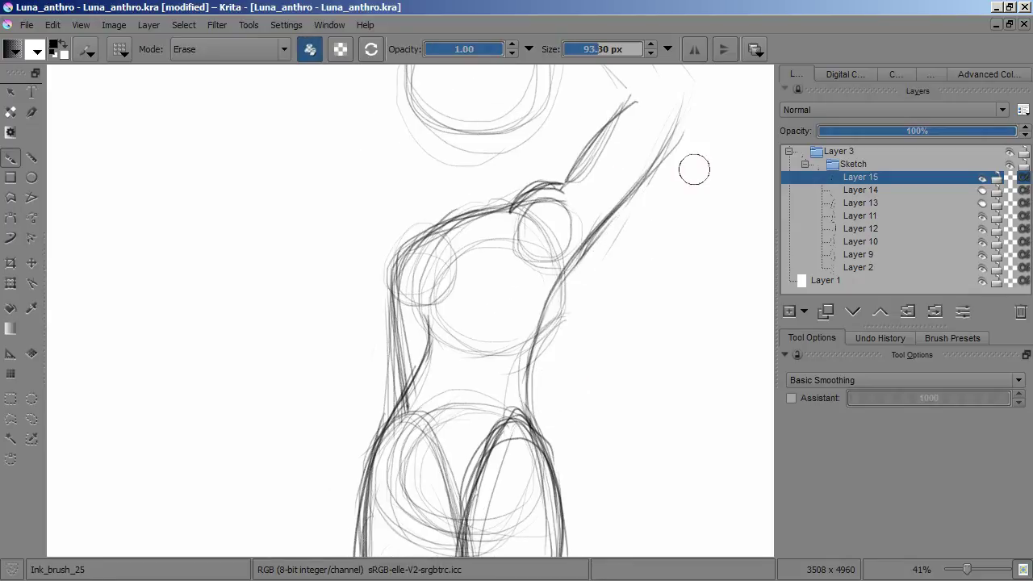
left_click_drag(539, 239, 578, 407)
- Sketch the raised arm's forearm bent back towards the head, ending in a circle for the hand
scroll(560, 259, "up", 3)
scroll(561, 259, "down", 4)
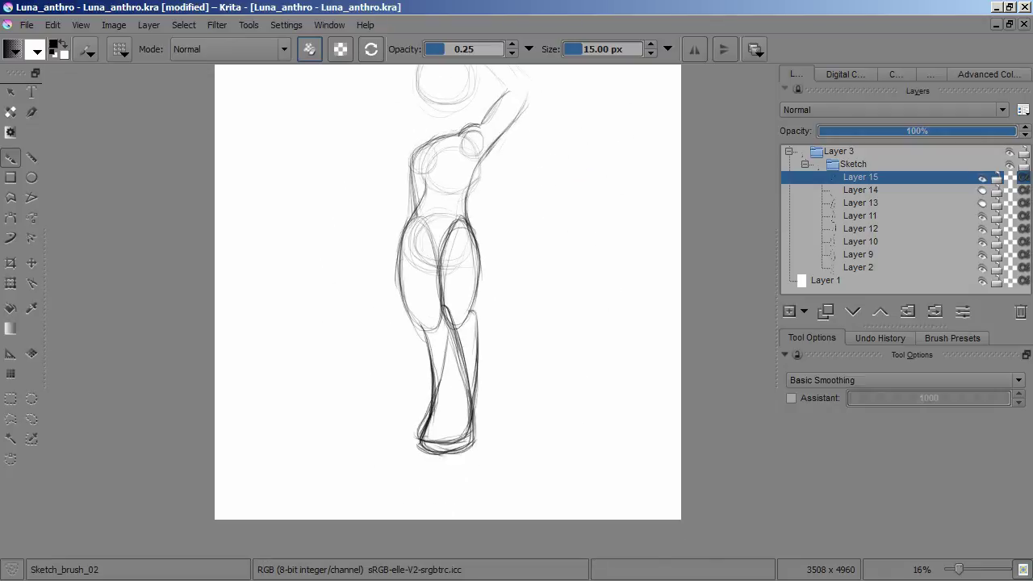
scroll(576, 313, "up", 2)
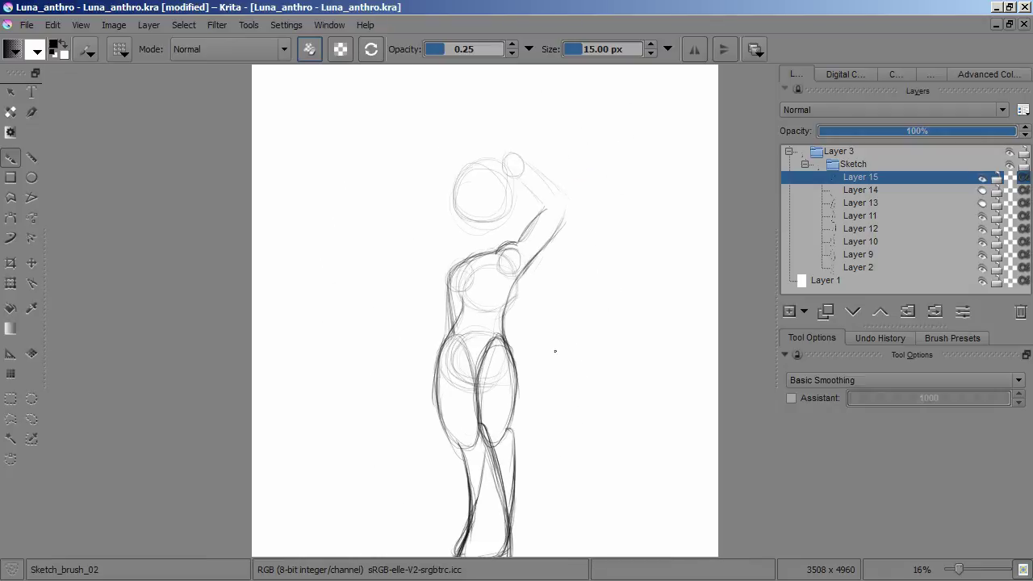
scroll(558, 349, "up", 4)
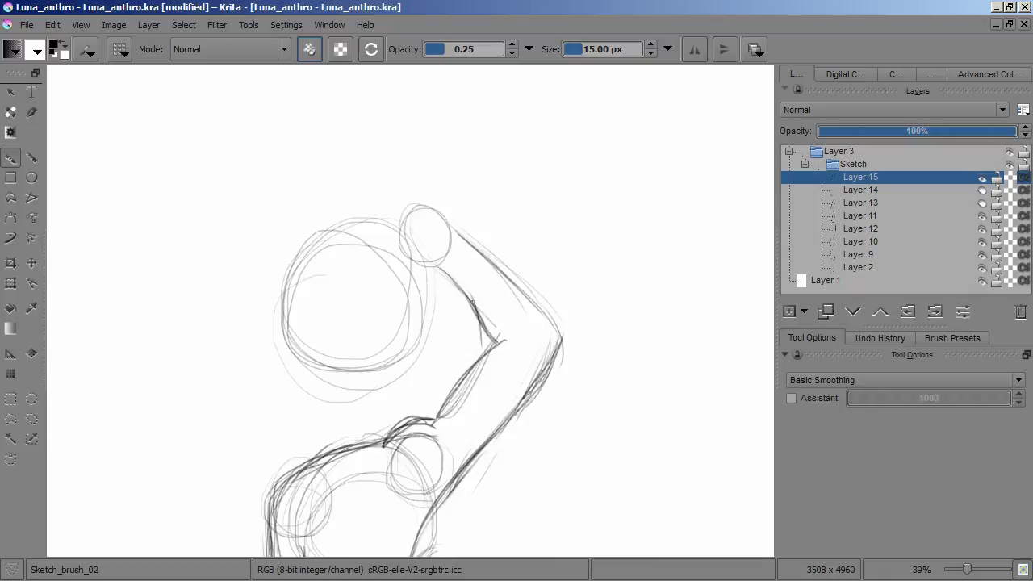
- Erase the head circles on Layer 2 and return to Layer 15
scroll(370, 159, "down", 3)
scroll(370, 159, "up", 3)
key("e")
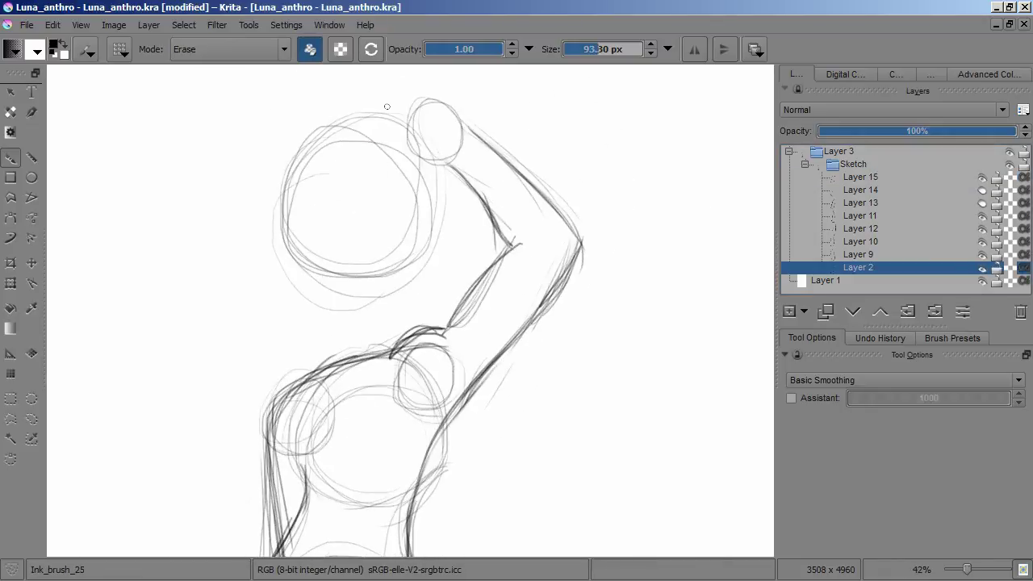
left_click_drag(370, 159, 441, 205)
left_click(861, 177)
key("ctrl+t")
left_click(865, 382)
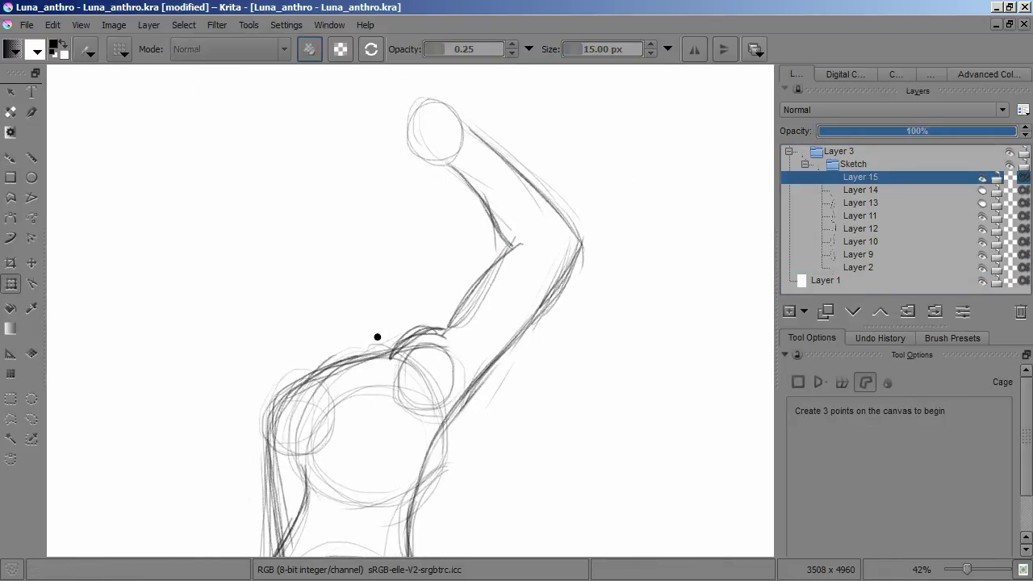
left_click(443, 449)
left_click(652, 307)
left_click(469, 114)
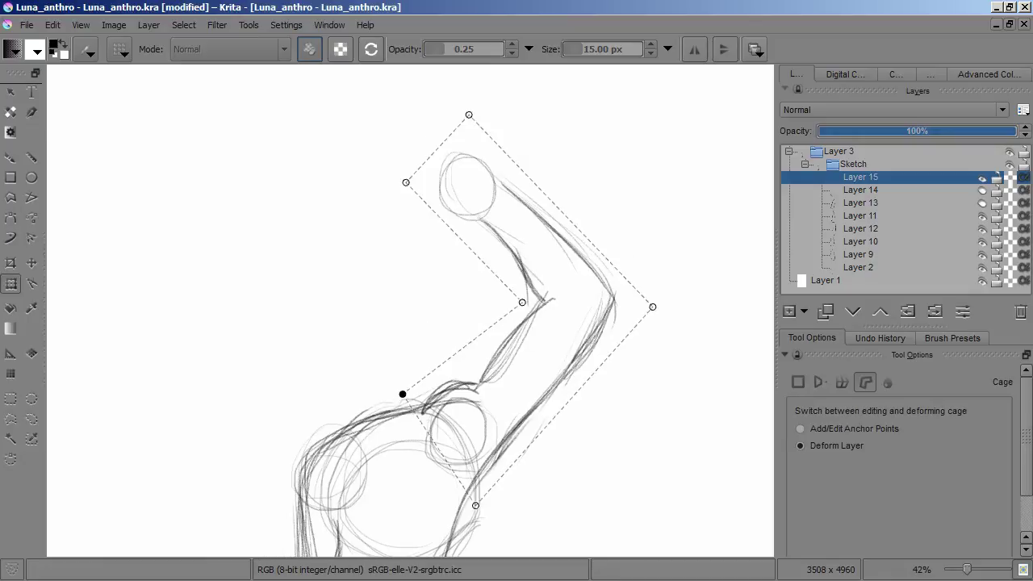
key("Escape")
- Select the raised arm with a freehand selection, scale it slightly smaller with a free transform, and clear the selection
left_click(31, 419)
mouse_move(452, 468)
left_mouse_down()
mouse_move(363, 347)
mouse_move(452, 468)
left_mouse_up()
key("ctrl+t")
key("Return")
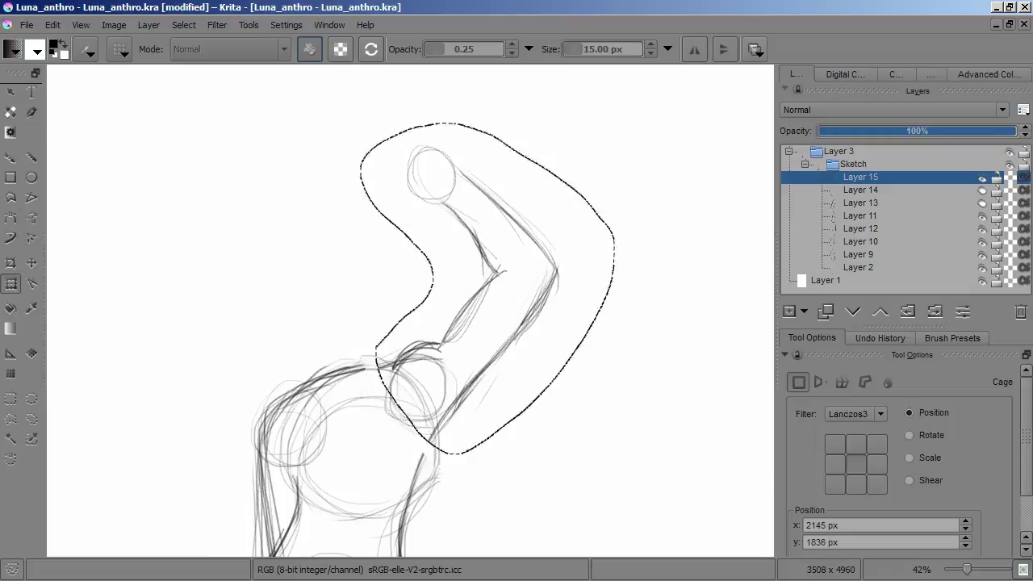
key("minus")
key("minus")
key("plus")
key("plus")
key("plus")
key("plus")
key("minus")
key("ctrl+t")
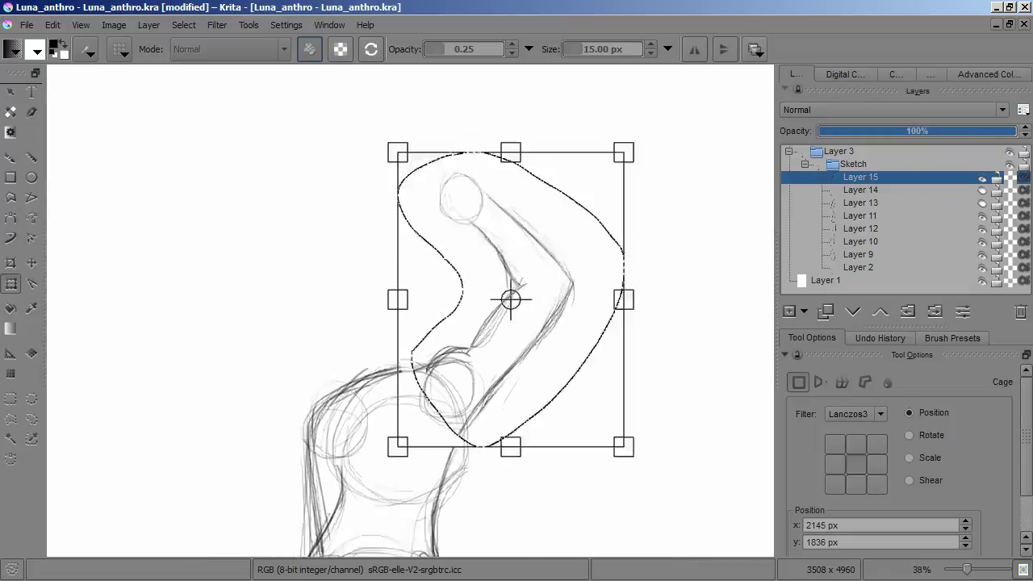
key("minus")
key("minus")
key("minus")
key("minus")
left_click_drag(565, 146, 452, 113)
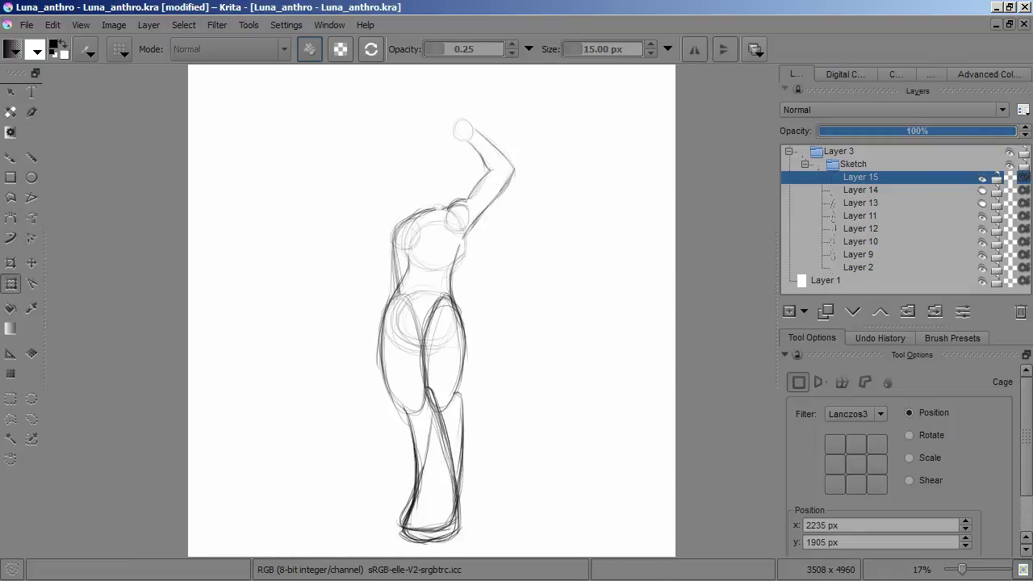
- Sketch the lowered arm's forearm bent across the waist on a new layer, undoing stray strokes
key("plus")
key("plus")
key("plus")
key("plus")
key("plus")
key("b")
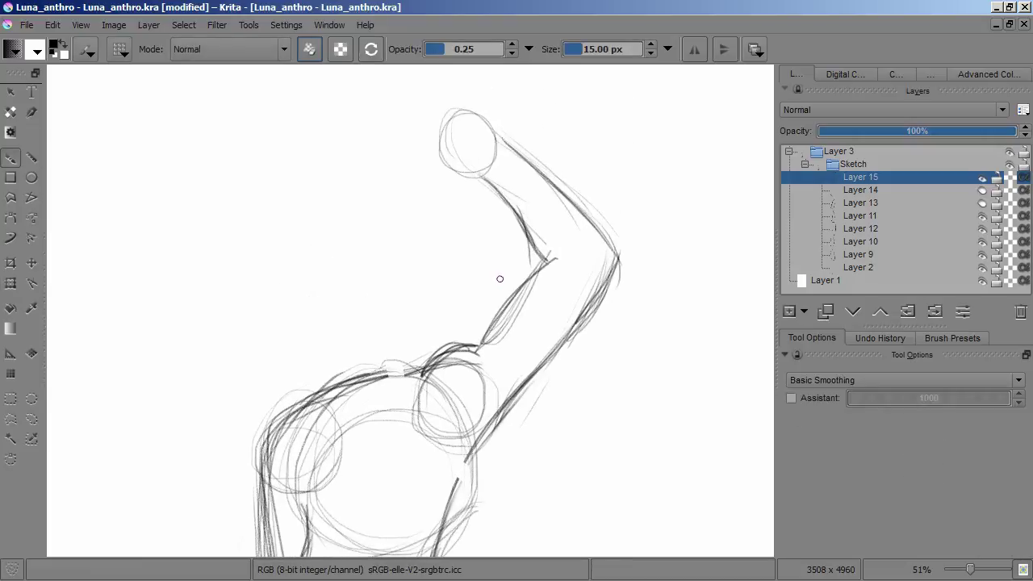
key("minus")
key("minus")
left_click_drag(489, 233, 495, 284)
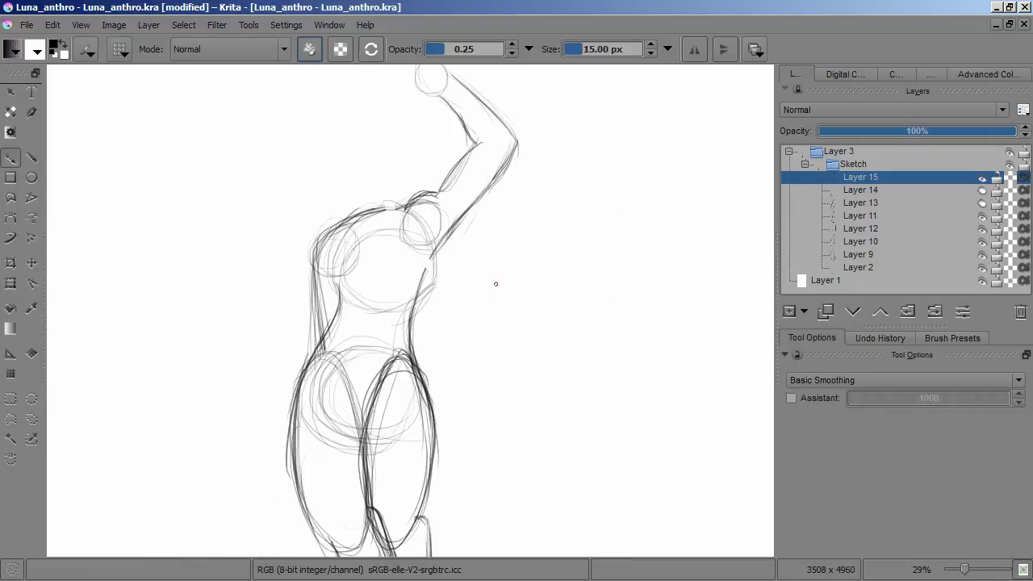
key("plus")
key("plus")
key("plus")
key("Insert")
left_click_drag(354, 355, 500, 291)
key("ctrl+z")
key("ctrl+z")
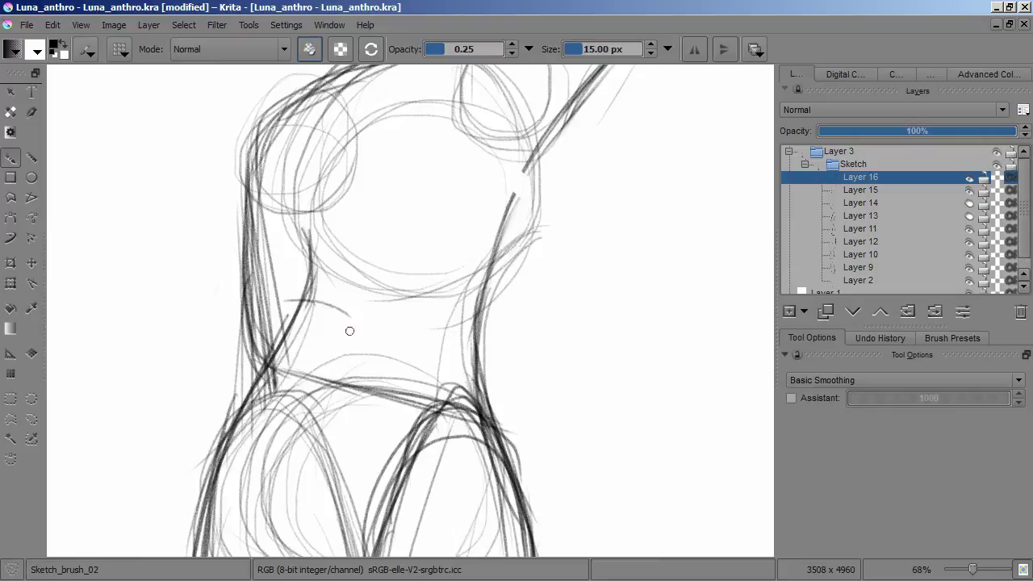
- Extend the forearm's upper line and draw three circles around the waist on a new layer
key("minus")
key("minus")
key("minus")
key("plus")
key("plus")
key("plus")
left_click_drag(440, 343, 452, 347)
mouse_move(394, 267)
left_mouse_down()
mouse_move(368, 303)
mouse_move(404, 292)
left_mouse_up()
- Put the layer with the three waist circles into a new layer group
key("ctrl+g")
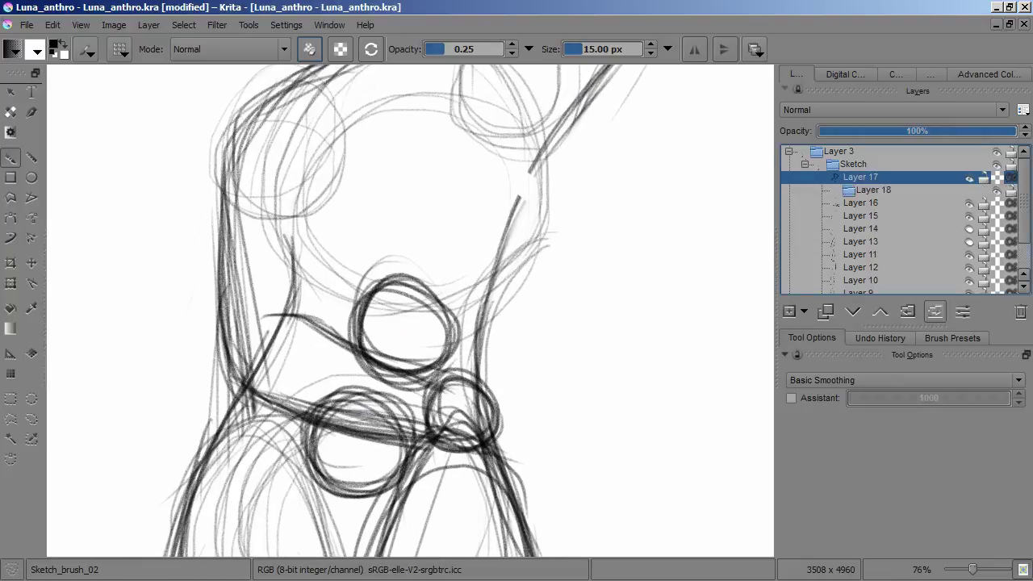
left_click_drag(602, 361, 635, 309)
key("minus")
key("minus")
key("minus")
key("minus")
key("minus")
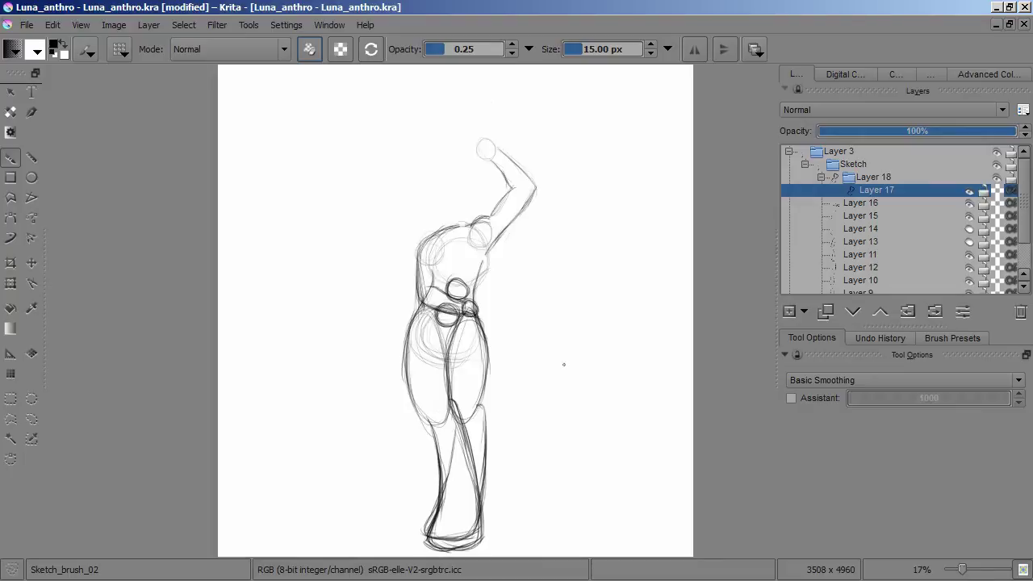
scroll(904, 218, "down", 1)
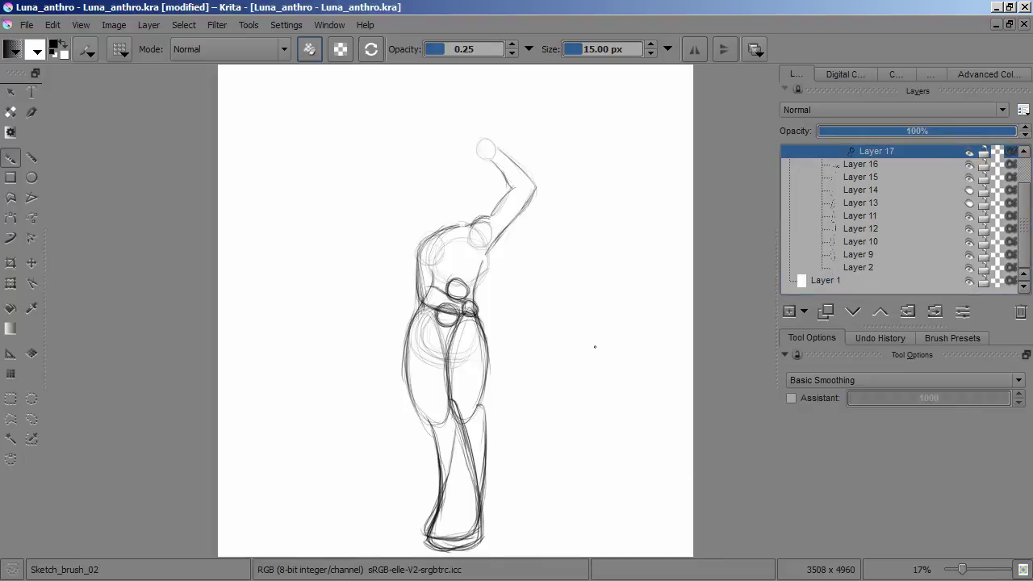
- Draw an oval overlapping the uppermost waist circle from above, on a new layer inside the group
key("plus")
key("plus")
key("plus")
key("plus")
key("Insert")
mouse_move(418, 215)
left_mouse_down()
mouse_move(379, 242)
mouse_move(417, 212)
left_mouse_up()
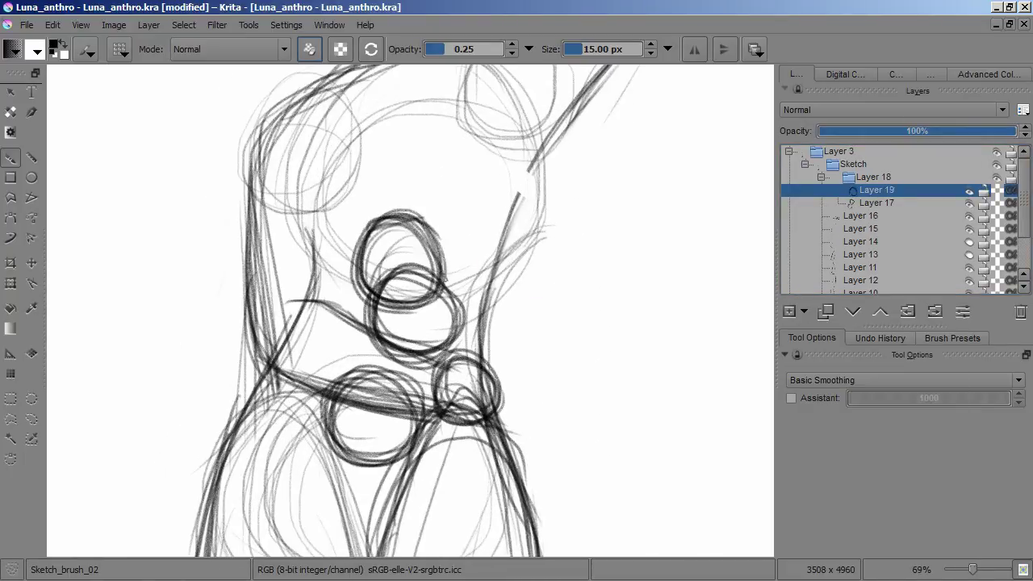
- Sketch a curved, lobed limb extending sideways from the upper circle past the torso edge, on a new layer
key("Insert")
key("plus")
key("plus")
left_click_drag(501, 236, 570, 282)
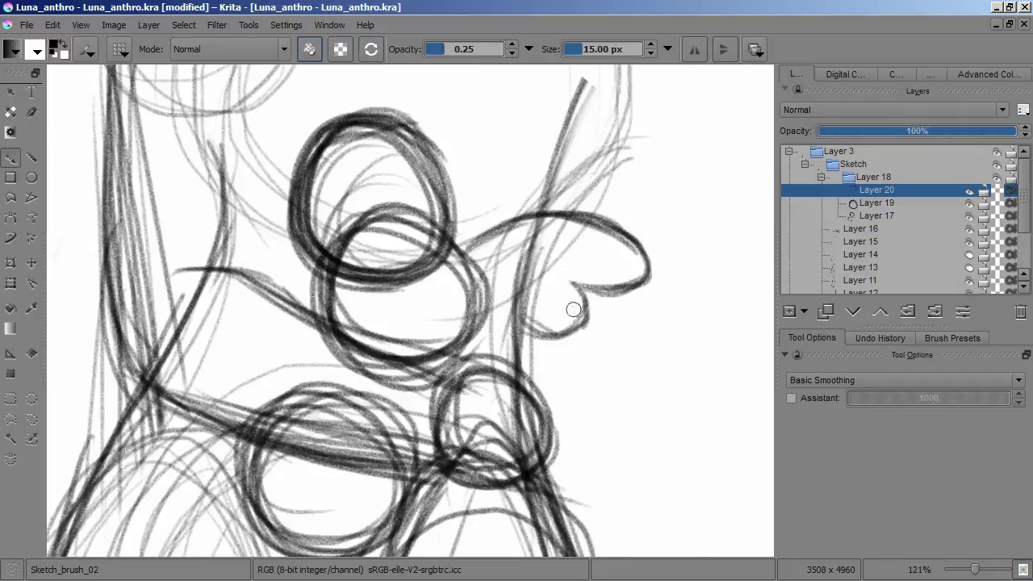
left_click_drag(304, 221, 287, 161)
scroll(560, 212, "down", 2)
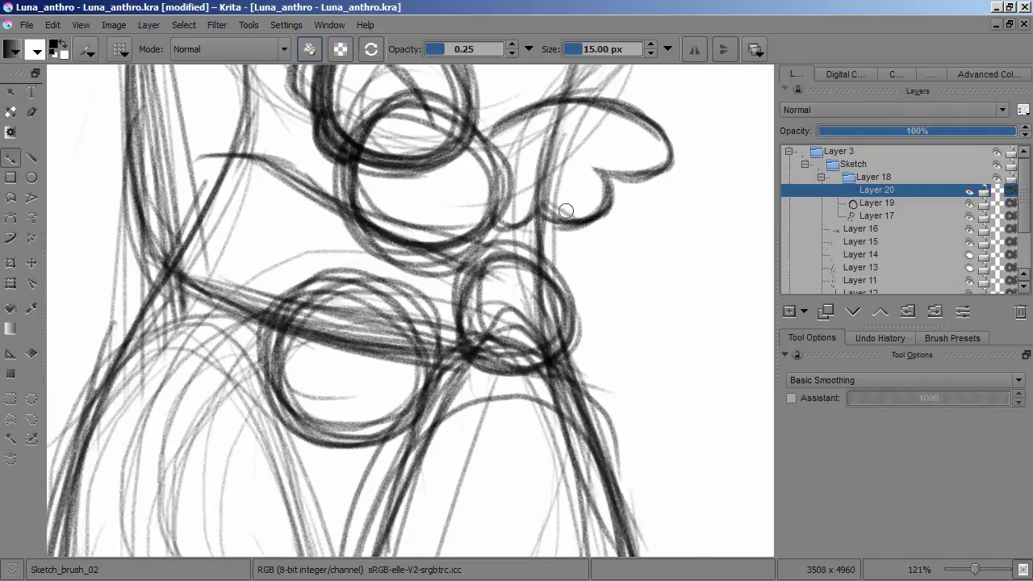
- Sketch two rounded thighs hanging from the lower waist circle of the small figure on a new layer
key("Insert")
scroll(565, 226, "down", 3)
left_click_drag(430, 184, 571, 239)
- Sketch the small figure's two lower legs below the thighs on another new layer, redrawing the first leg's outline
key("Insert")
mouse_move(524, 203)
left_mouse_down()
mouse_move(598, 258)
mouse_move(549, 222)
left_mouse_up()
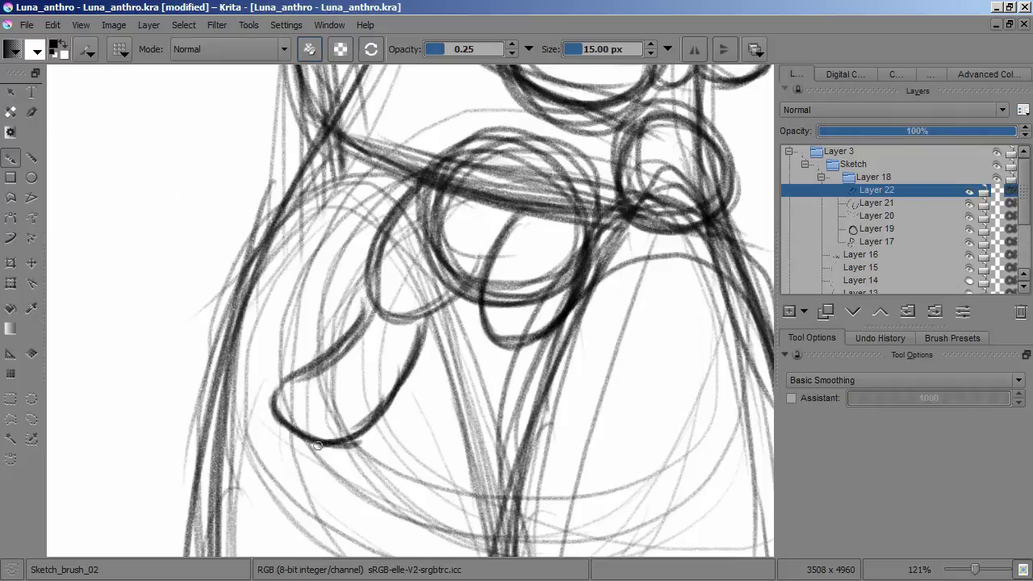
mouse_move(382, 413)
left_mouse_down()
mouse_move(334, 424)
mouse_move(268, 397)
left_mouse_up()
key("ctrl+z")
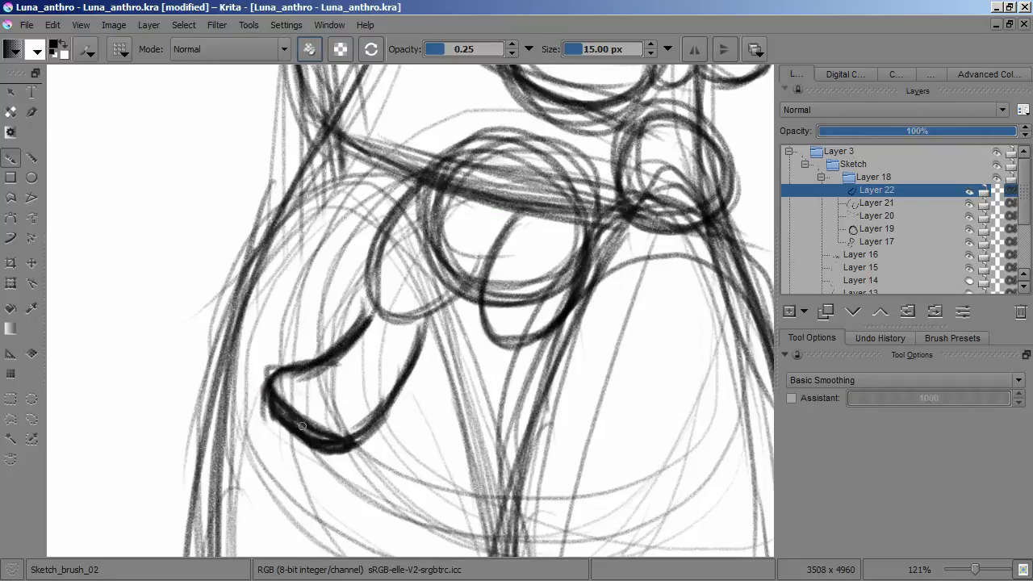
key("ctrl+z")
key("ctrl+z")
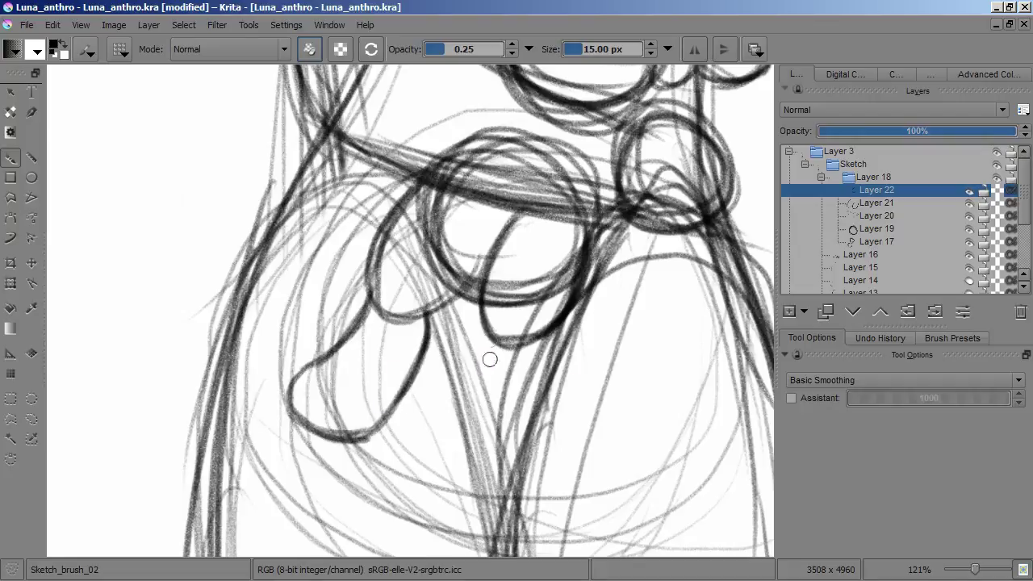
mouse_move(434, 467)
left_mouse_down()
mouse_move(535, 442)
mouse_move(557, 327)
left_mouse_up()
- Draw the small figure's two forelegs reaching down from the middle circle on a new layer
scroll(690, 281, "up", 4)
key("Insert")
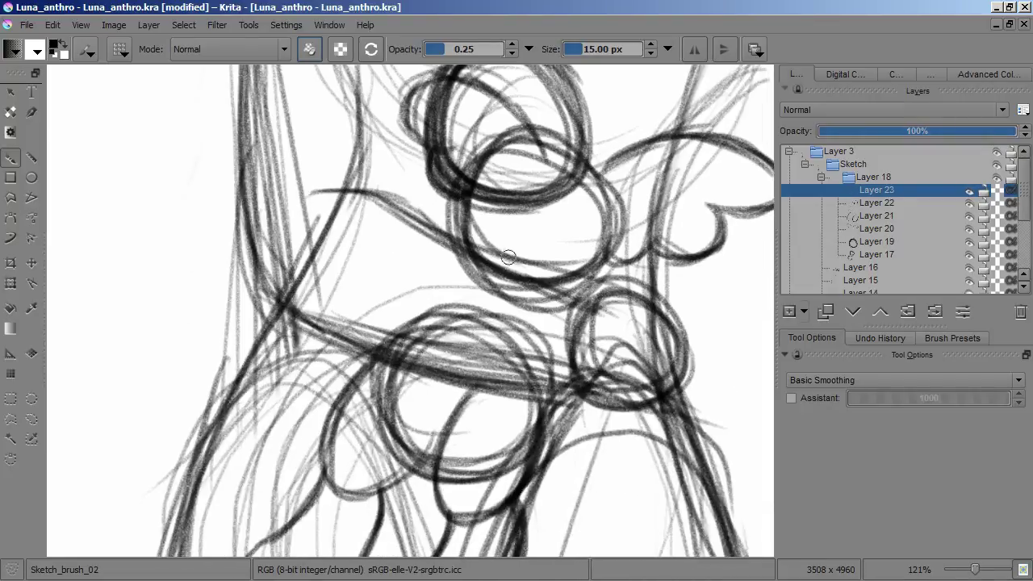
mouse_move(458, 205)
left_mouse_down()
mouse_move(436, 246)
mouse_move(380, 285)
mouse_move(443, 307)
left_mouse_up()
mouse_move(595, 217)
left_mouse_down()
mouse_move(500, 375)
mouse_move(468, 242)
left_mouse_up()
left_click_drag(597, 174, 557, 364)
- Lower the opacity of the head oval's layer to about half and sketch two pointed ears on a new layer
scroll(565, 293, "up", 4)
left_click(877, 242)
left_click(915, 130)
key("Insert")
scroll(650, 282, "up", 2)
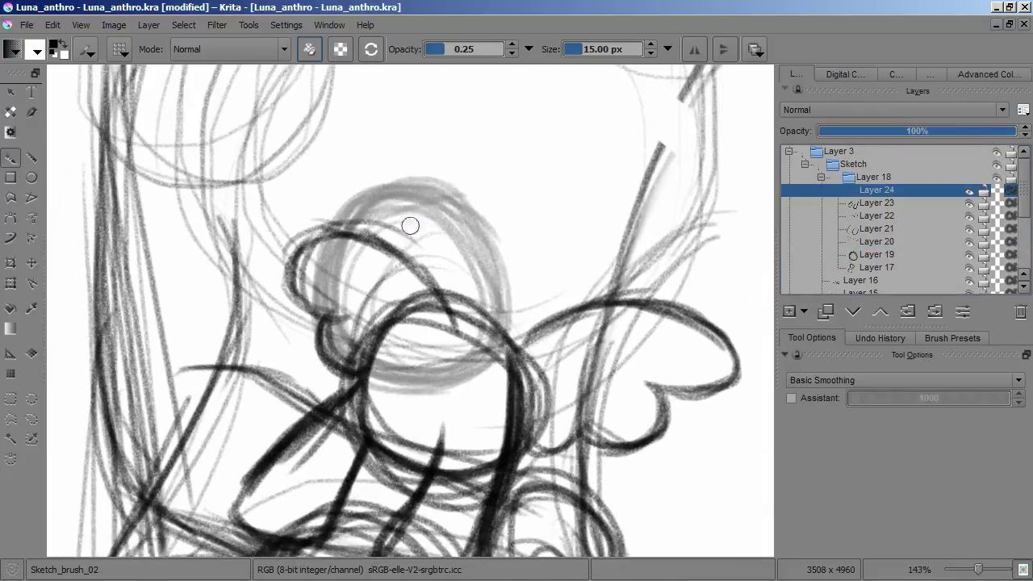
left_click_drag(436, 226, 525, 291)
left_click_drag(496, 154, 528, 307)
left_click_drag(528, 307, 581, 324)
left_click_drag(386, 214, 464, 208)
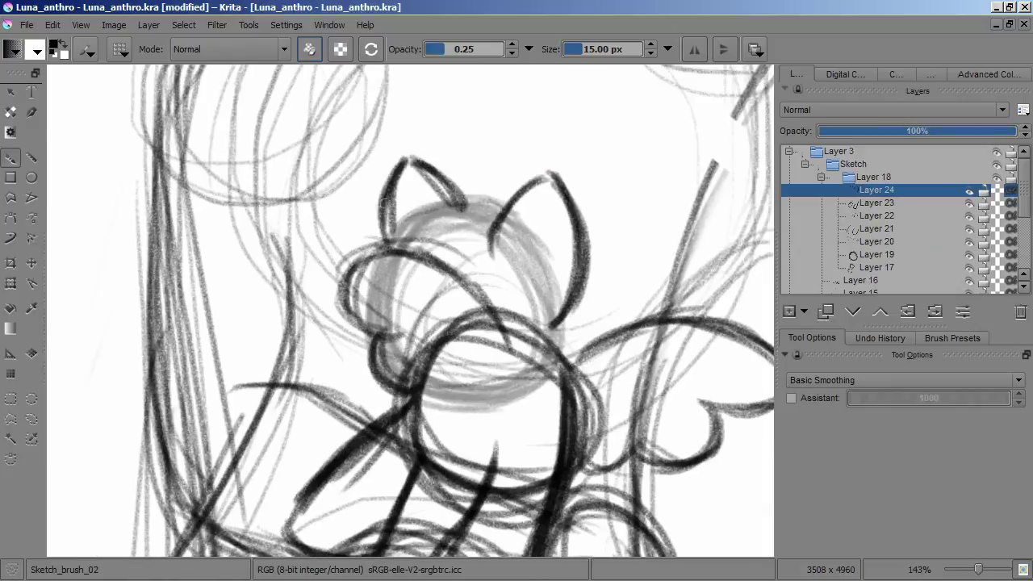
- Sketch the small pony's forelock, mane and horn around the head on new layers
left_click_drag(378, 292, 452, 323)
left_click_drag(485, 194, 497, 323)
left_click_drag(584, 348, 552, 227)
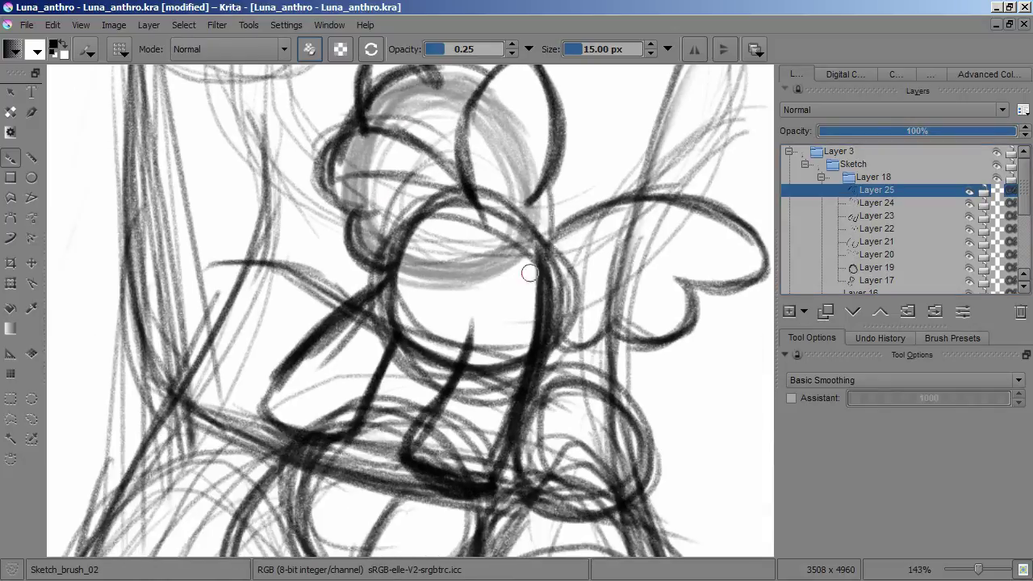
left_click_drag(476, 202, 510, 364)
left_click_drag(416, 250, 392, 331)
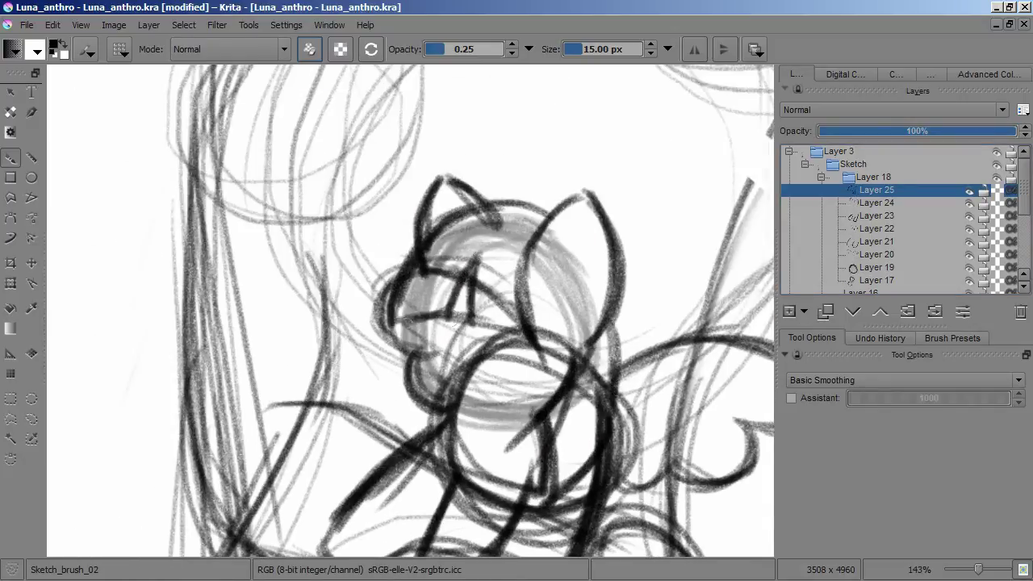
left_click_drag(403, 206, 476, 256)
scroll(484, 323, "down", 3)
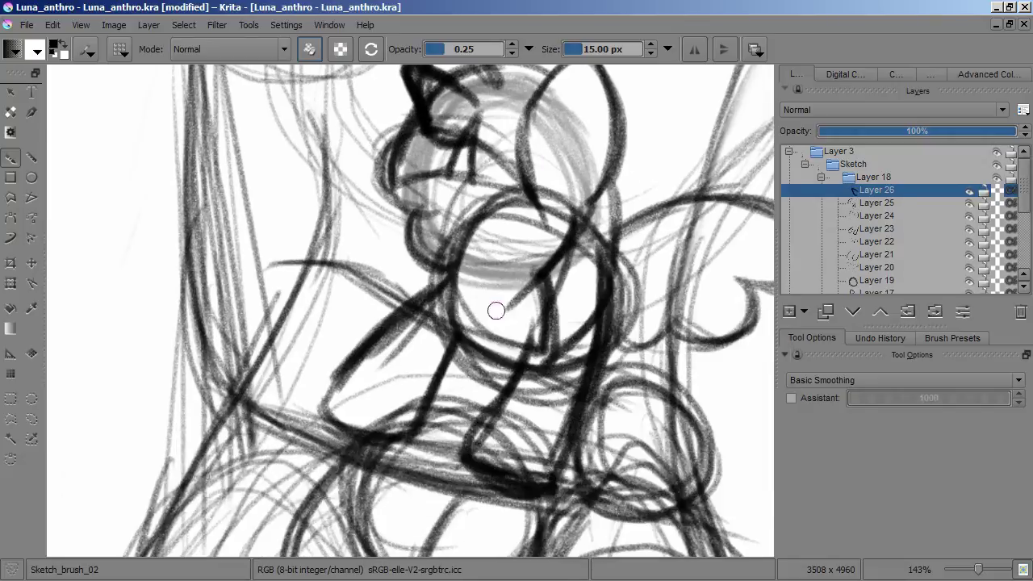
- Set the three-circle layer's opacity to 51% and outline the small pony's cheek and jaw on a new layer
left_click(877, 216)
left_click(877, 292)
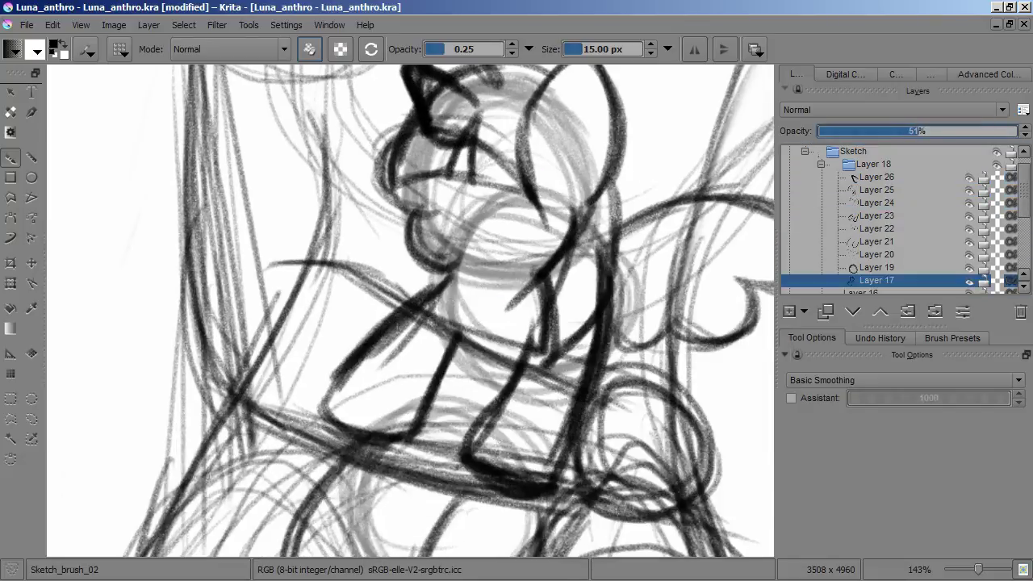
key("Insert")
scroll(486, 224, "up", 3)
mouse_move(372, 275)
left_mouse_down()
mouse_move(422, 342)
mouse_move(598, 452)
mouse_move(565, 436)
left_mouse_up()
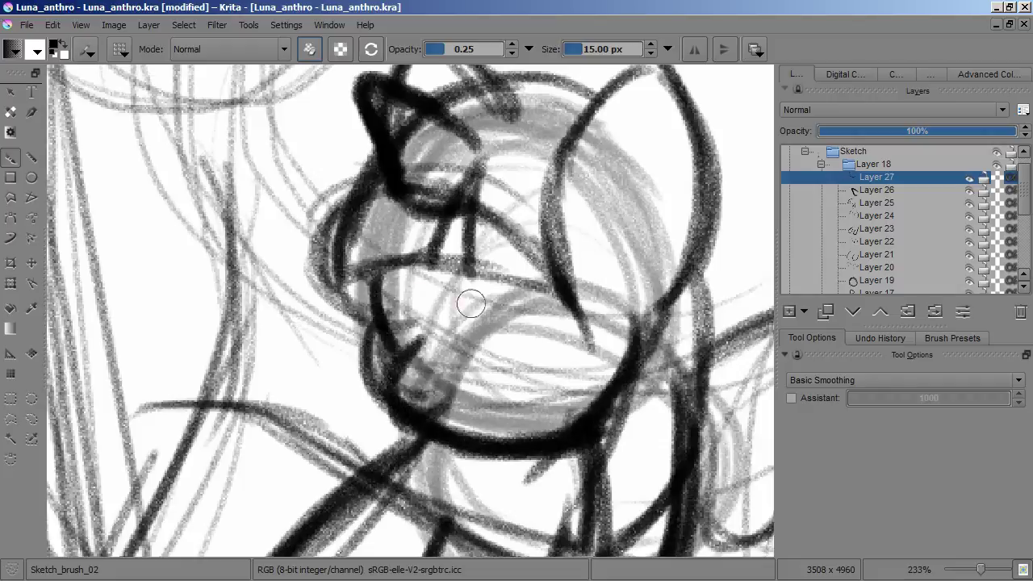
scroll(455, 279, "down", 5)
scroll(454, 279, "up", 3)
scroll(455, 280, "down", 5)
scroll(477, 252, "up", 4)
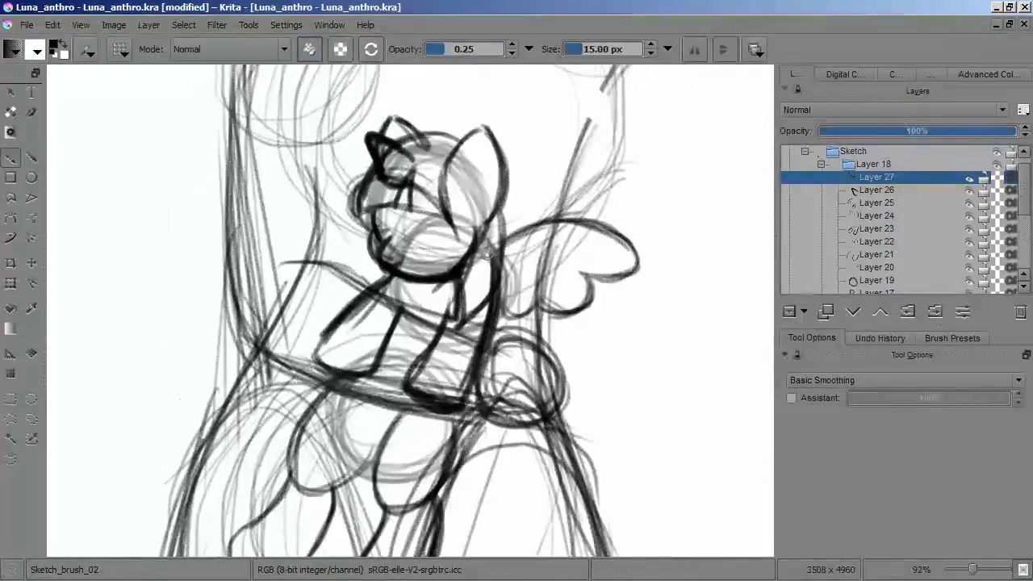
- Sketch the small pony's smiling mouth, near eye with pupil and partly visible far eye on a new layer
scroll(437, 296, "up", 5)
left_click_drag(419, 406, 392, 461)
key("ctrl+z")
key("Insert")
left_click_drag(307, 452, 410, 418)
left_click_drag(403, 259, 379, 274)
left_click_drag(282, 292, 311, 331)
left_click_drag(408, 299, 390, 289)
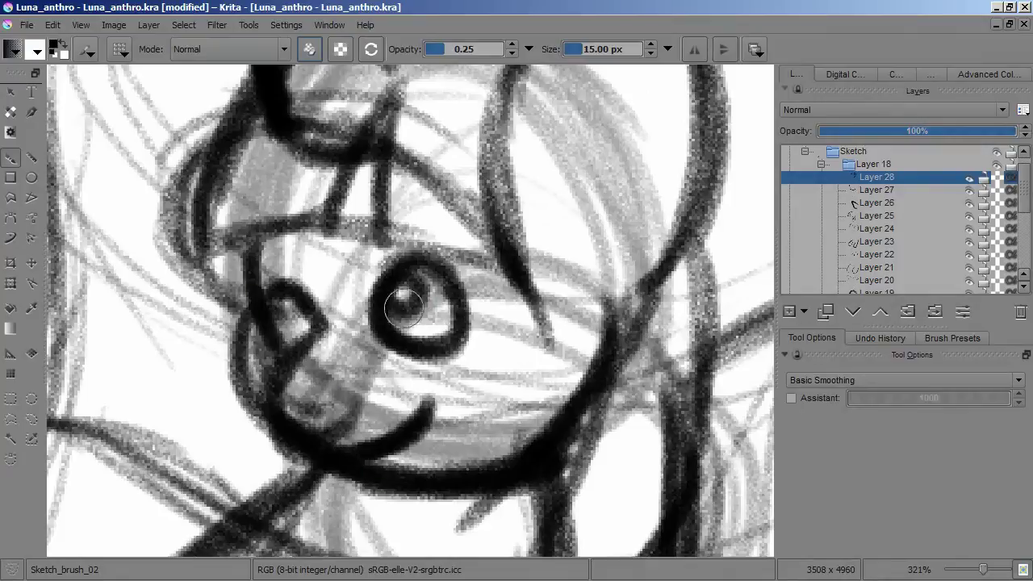
scroll(306, 452, "down", 10)
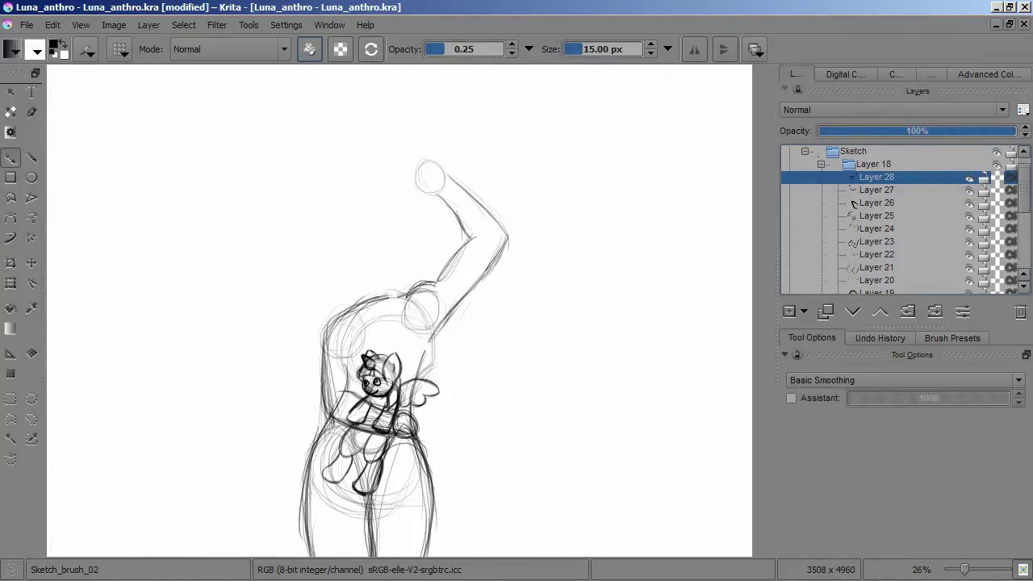
- Collapse and hide the small pony's layer group, and move the lassoed raised arm on Layer 15 slightly toward the shoulder
left_click(821, 164)
scroll(605, 289, "up", 3)
key("Page_Down")
key("Page_Down")
left_click(32, 419)
mouse_move(340, 349)
left_mouse_down()
mouse_move(508, 422)
mouse_move(347, 161)
left_mouse_up()
key("ctrl+t")
left_click_drag(473, 295, 463, 305)
scroll(463, 304, "down", 3)
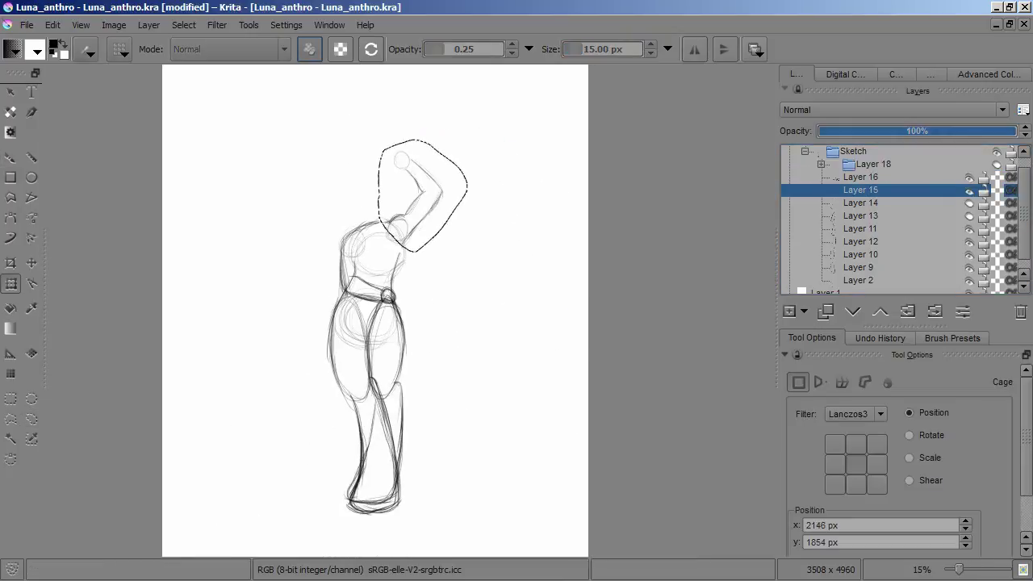
scroll(396, 215, "up", 5)
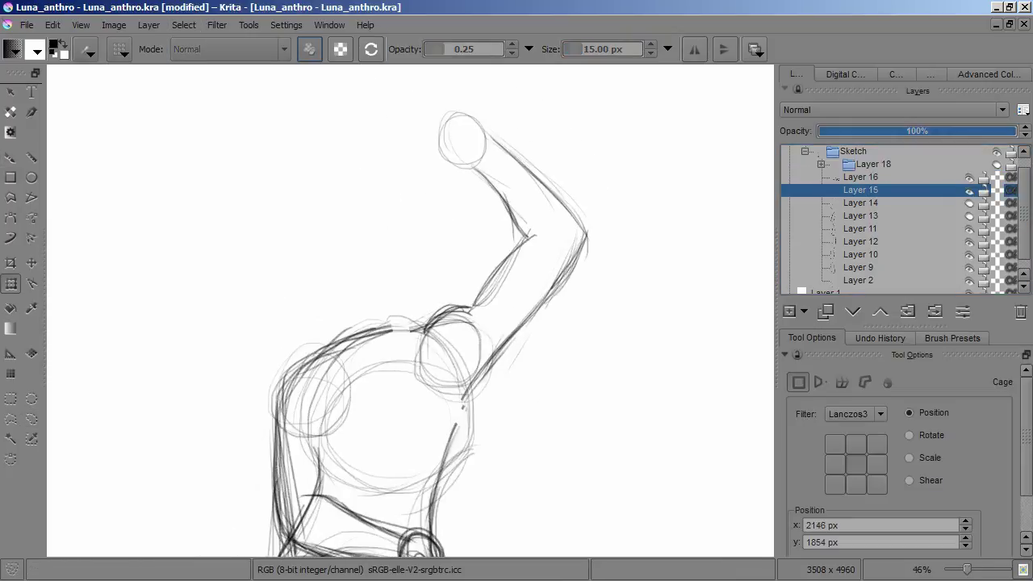
- Sketch a large oval for Luna's head above the shoulders on a new layer
left_click(789, 311)
key("b")
left_click_drag(327, 218, 396, 320)
scroll(396, 321, "down", 3)
scroll(397, 320, "up", 5)
- Put the head oval's layer into a new layer group
left_click(790, 311)
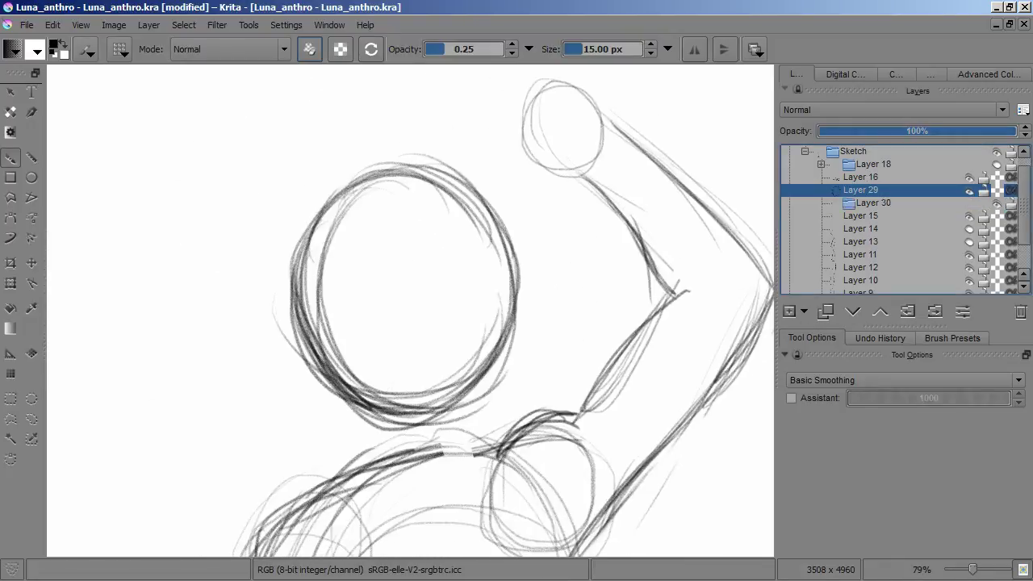
left_click_drag(512, 290, 557, 276)
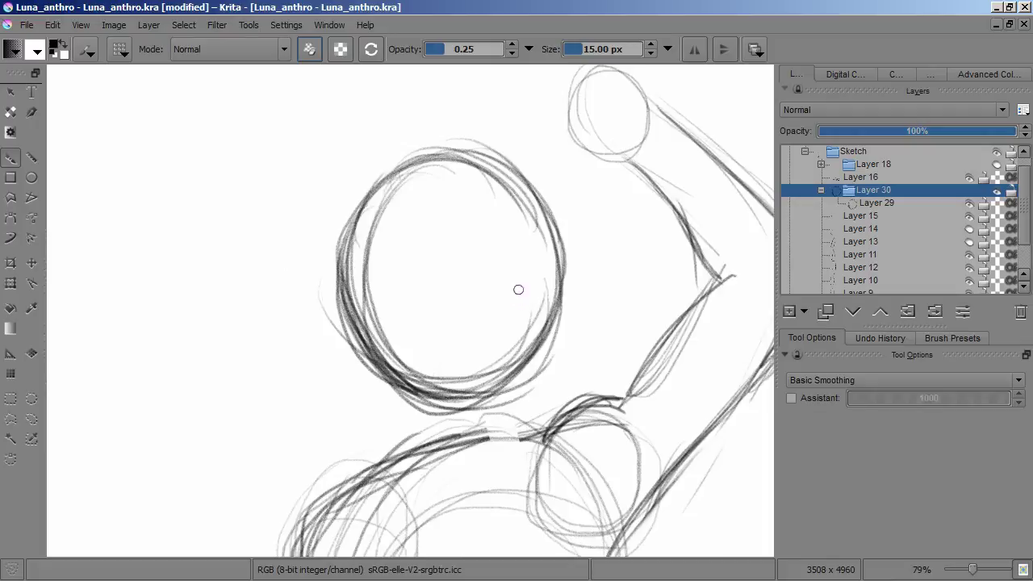
scroll(518, 295, "up", 2)
- Draw two curved neck lines beneath the head on a new layer and add another empty layer above it
key("Insert")
key("Insert")
scroll(390, 311, "up", 2)
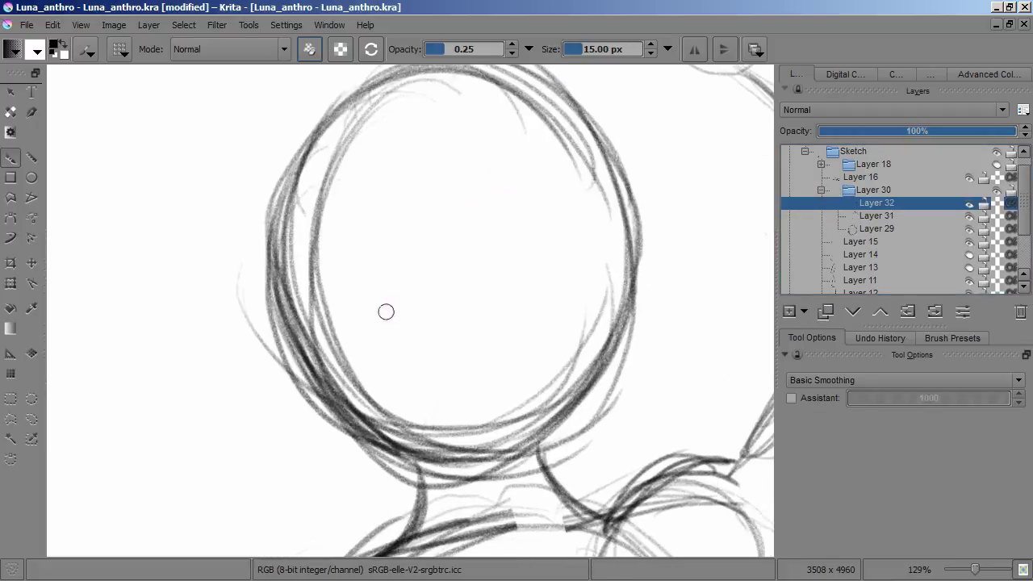
- Try to sketch a muzzle curve in the lower part of the head
key("ctrl+z")
key("ctrl+z")
key("ctrl+shift+z")
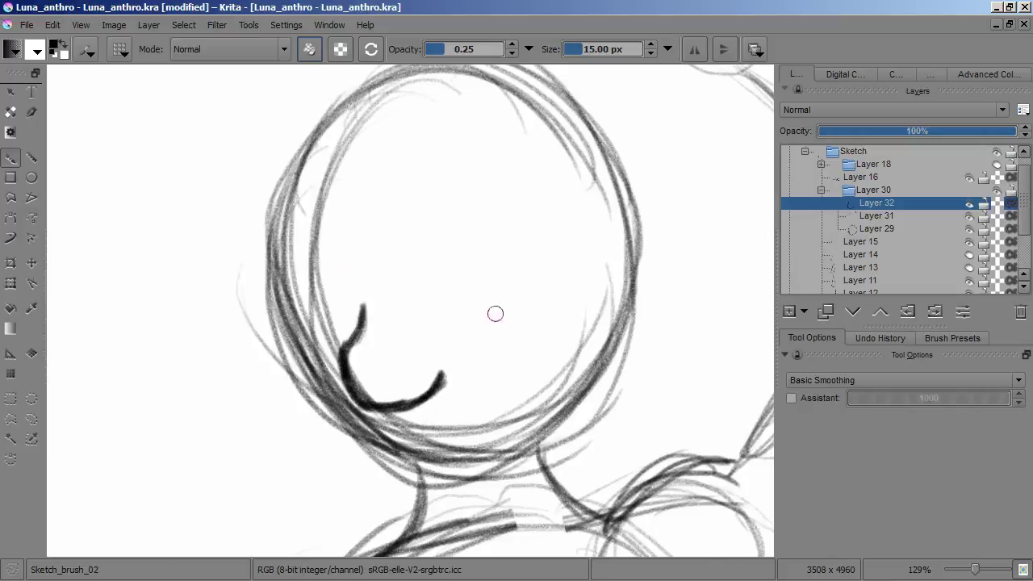
scroll(505, 308, "up", 3)
scroll(453, 380, "down", 4)
scroll(438, 426, "up", 3)
left_click_drag(297, 400, 444, 365)
scroll(444, 365, "up", 1)
scroll(444, 365, "down", 1)
key("ctrl+z")
key("ctrl+z")
- Sketch a short nose bridge, a nose curve and a smiling mouth on Layer 32, switching between brush and eraser
left_click_drag(461, 300, 256, 331)
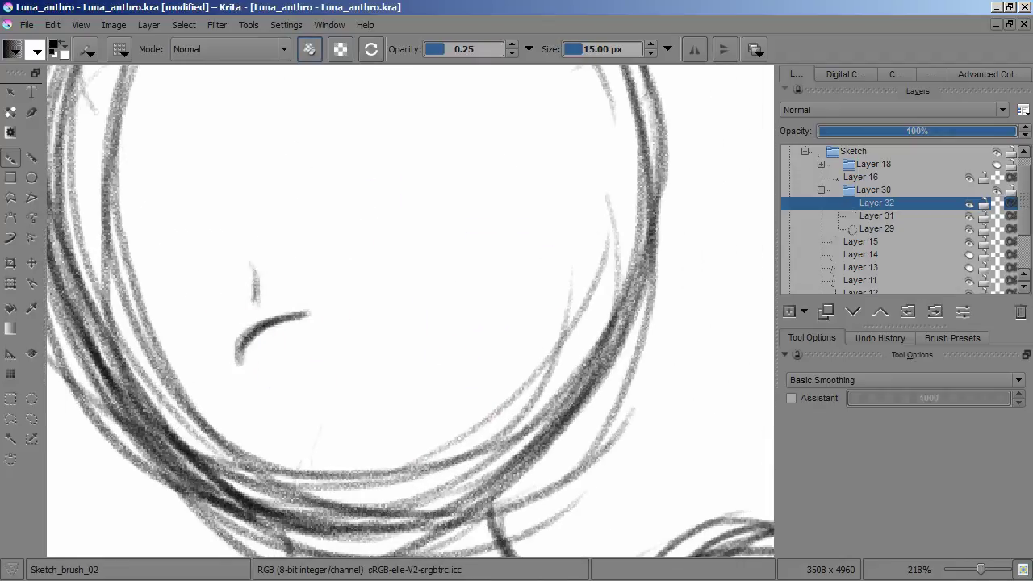
scroll(409, 311, "down", 3)
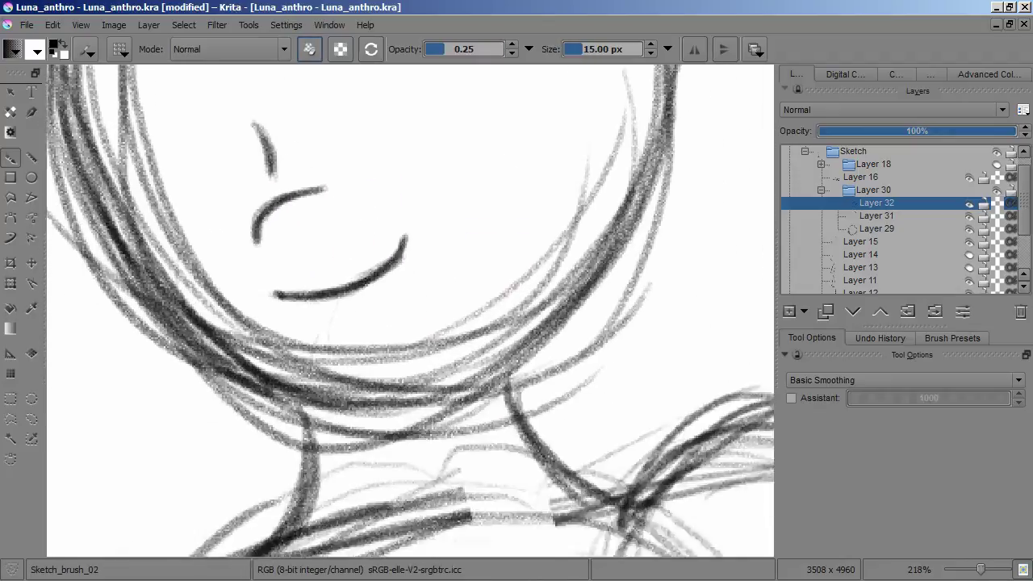
key("e")
key("e")
scroll(211, 390, "up", 1)
scroll(210, 390, "up", 1)
scroll(290, 380, "down", 2)
scroll(373, 366, "up", 2)
scroll(449, 399, "up", 4)
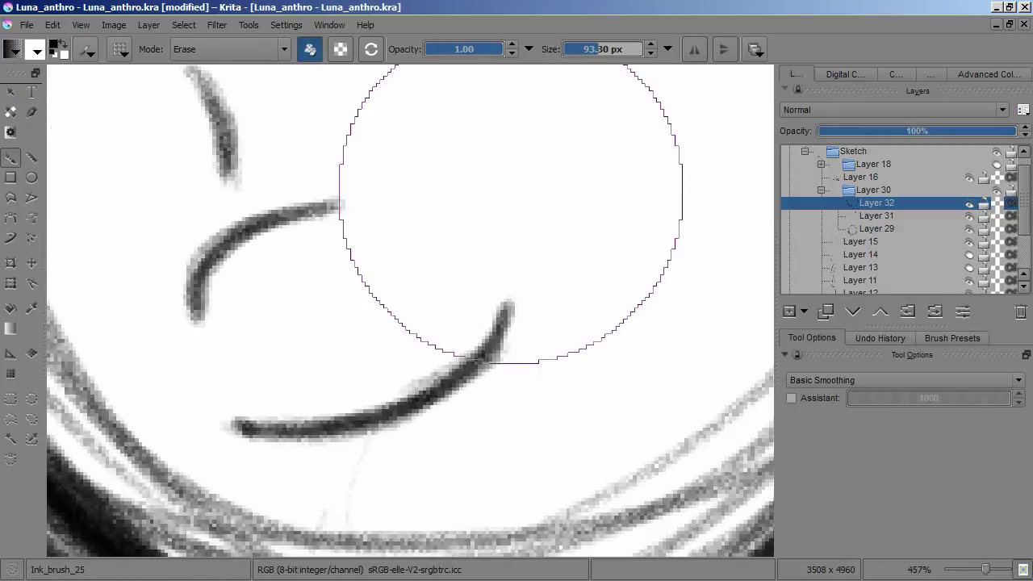
scroll(406, 267, "down", 6)
key("e")
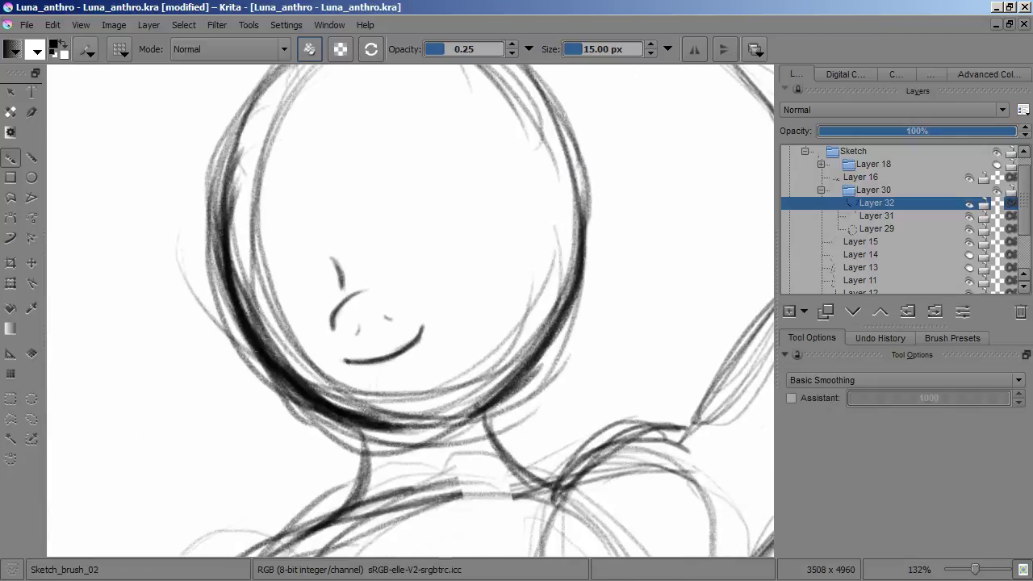
- Transform the nose and mouth strokes so they sit slightly higher and further inward on the face
key("ctrl+t")
key("b")
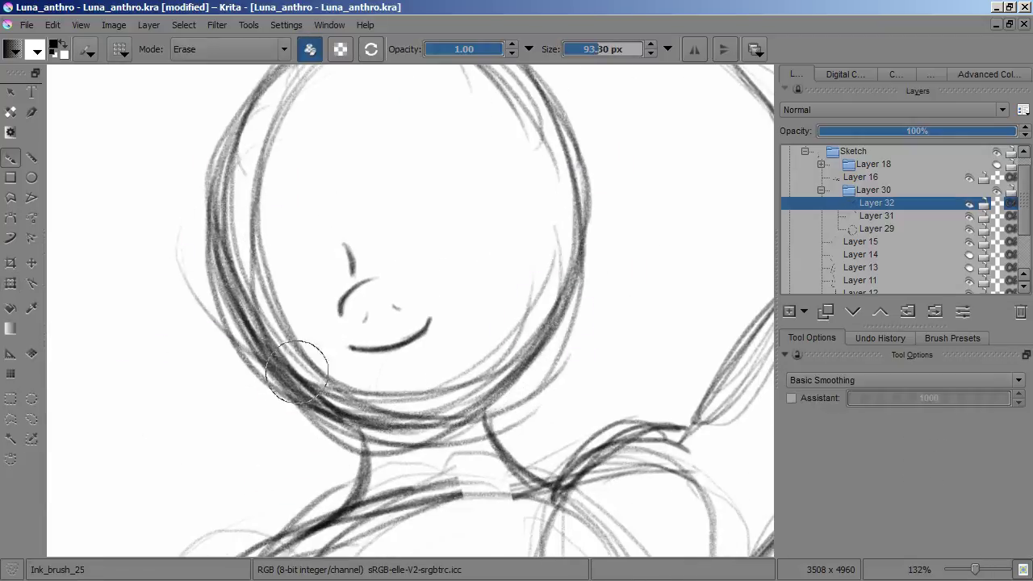
key("ctrl+t")
left_click_drag(440, 226, 428, 220)
key("Escape")
key("b")
scroll(429, 221, "up", 3)
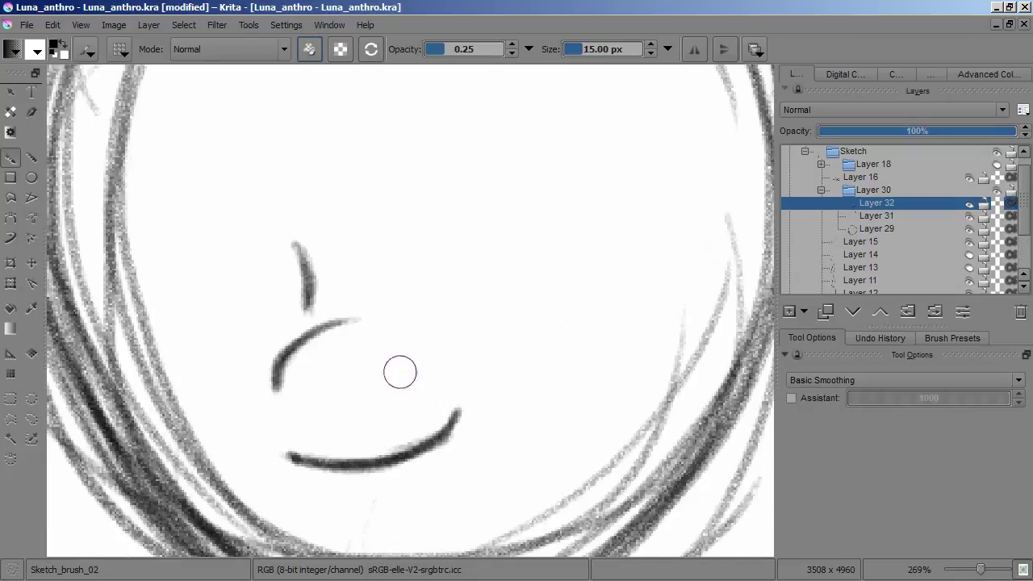
key("ctrl+z")
- Draw a large tilted, egg-shaped eye on the near side of the face on a new layer
key("Insert")
scroll(374, 226, "down", 3)
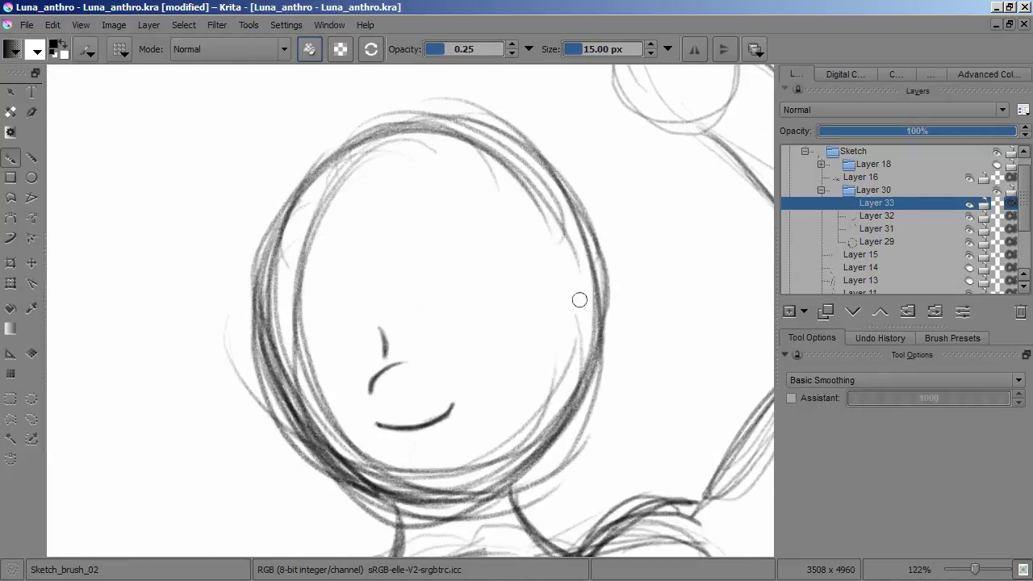
scroll(611, 316, "up", 1)
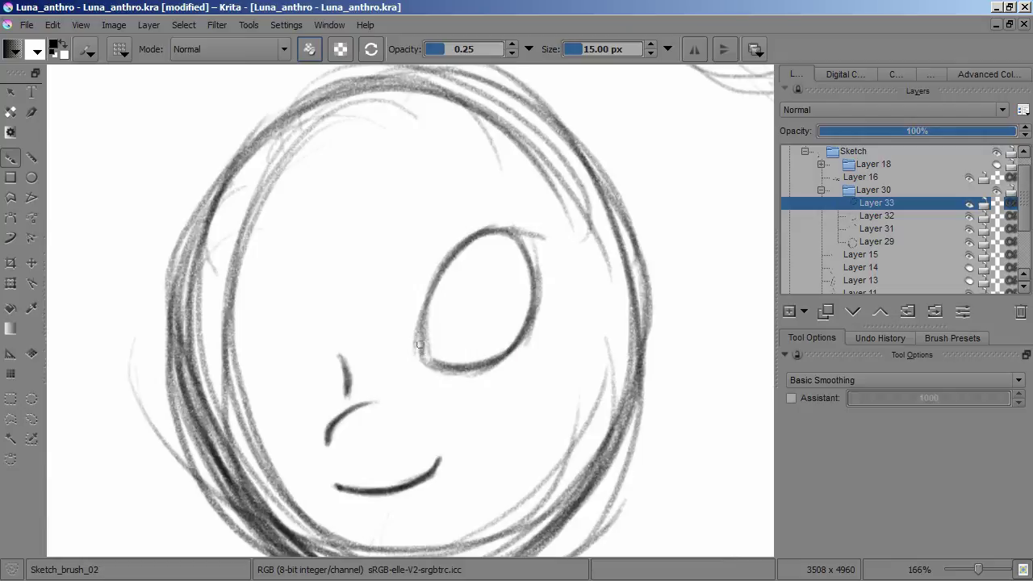
- Duplicate the eye and transform the copy into a mirrored, narrower eye on the far side of the face
key("ctrl+t")
left_click_drag(476, 299, 284, 349)
key("Return")
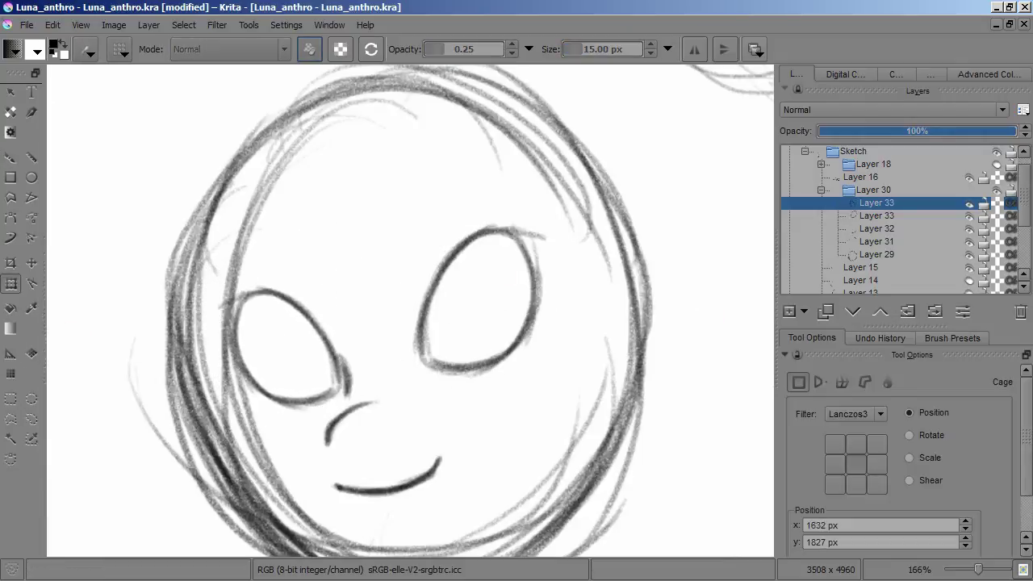
scroll(323, 323, "down", 5)
left_click_drag(363, 403, 364, 97)
scroll(410, 311, "up", 5)
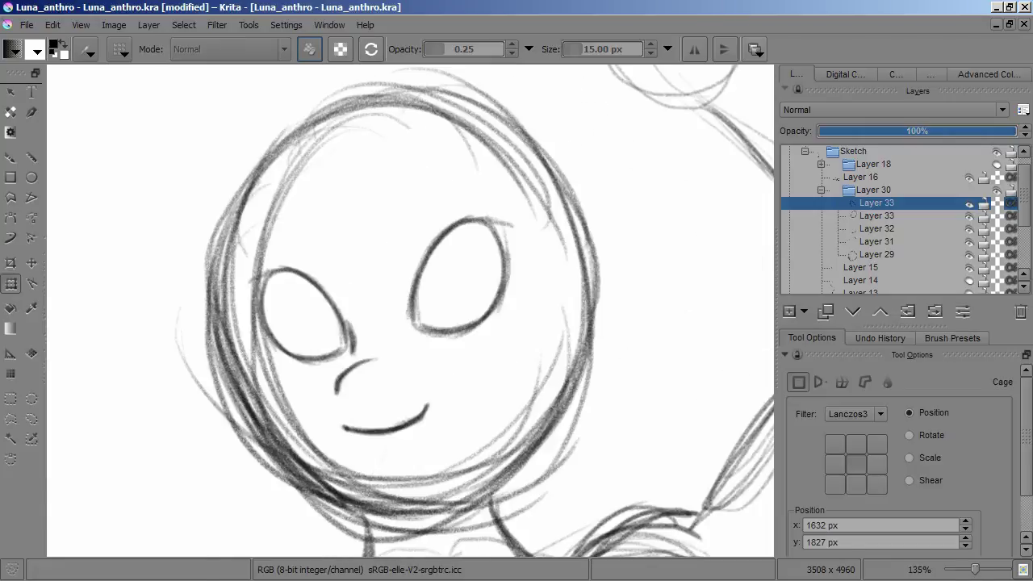
- Erase the nose curve on Layer 32 and redraw it as a flatter arc with a nostril mark
scroll(410, 311, "up", 3)
key("b")
key("e")
key("Page_Down")
key("Page_Down")
left_click(342, 323)
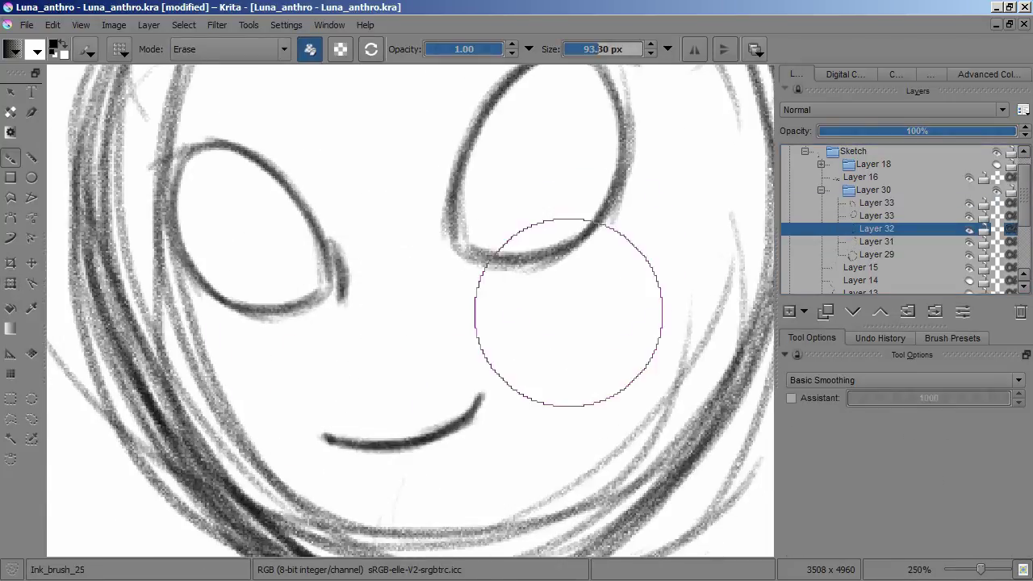
key("e")
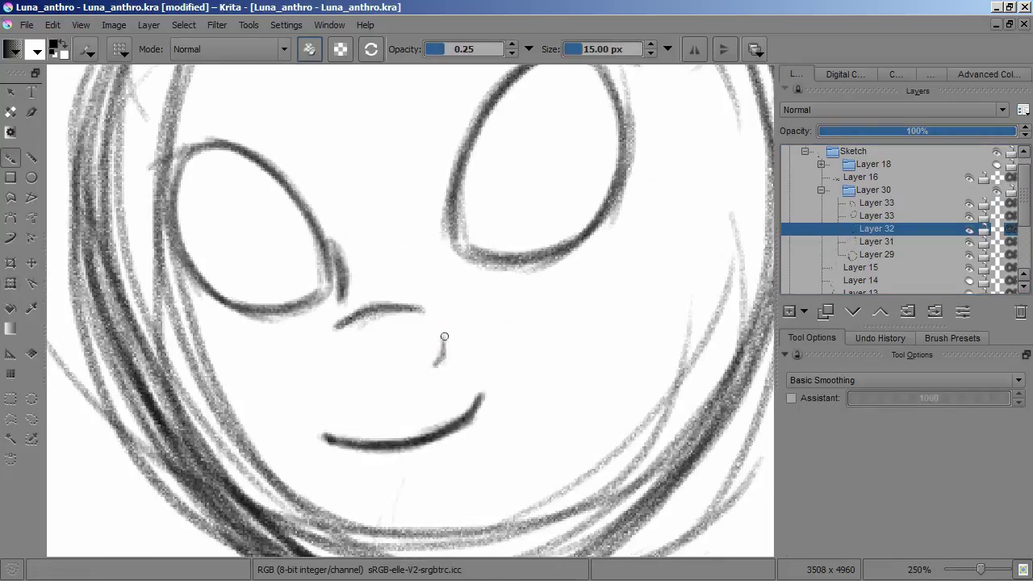
- Erase the mouth curve and redraw the smile beneath the nose, trimming it with the eraser
key("e")
left_click(402, 443)
key("e")
left_click_drag(316, 416, 454, 417)
key("ctrl+z")
left_click_drag(352, 429, 446, 420)
key("e")
left_click_drag(484, 372, 452, 419)
key("e")
- Erase the nose and mouth strokes on Layer 32
key("minus")
key("e")
left_click_drag(371, 315, 460, 404)
key("e")
- Group the two eye layers and transform them into a new position on the face
key("Page_Up")
key("plus")
key("ctrl+g")
key("Return")
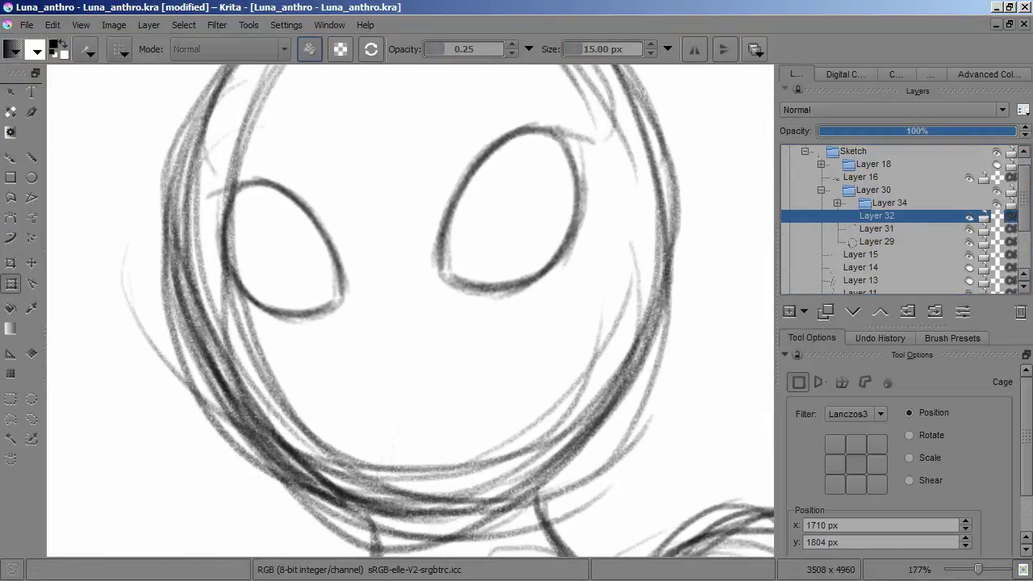
- Draw a new nose curve joined to the far eye, a nostril mark and a smiling mouth on Layer 32
key("b")
scroll(385, 337, "up", 2)
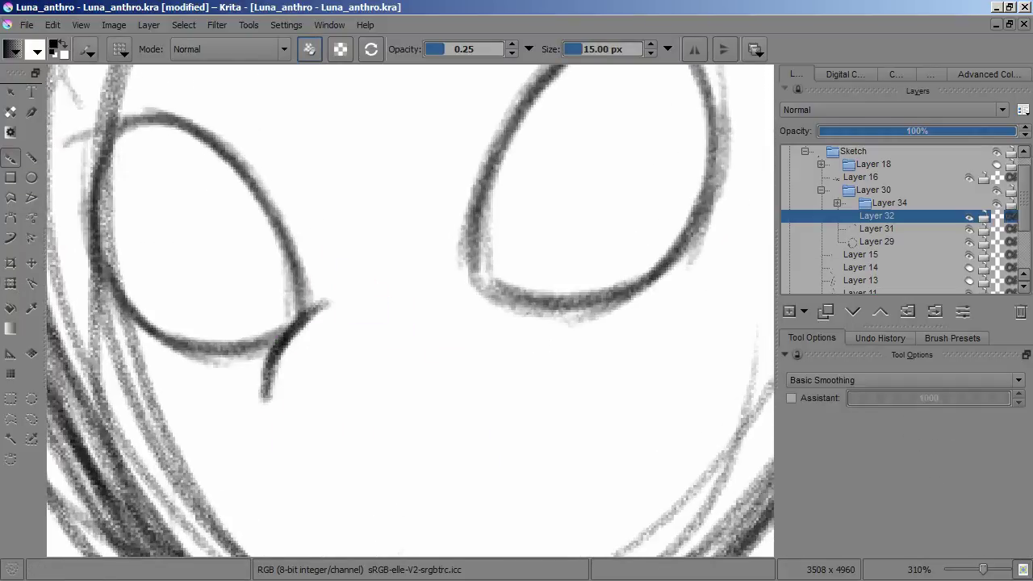
left_click_drag(305, 519, 192, 414)
left_click_drag(192, 413, 324, 396)
scroll(218, 419, "down", 3)
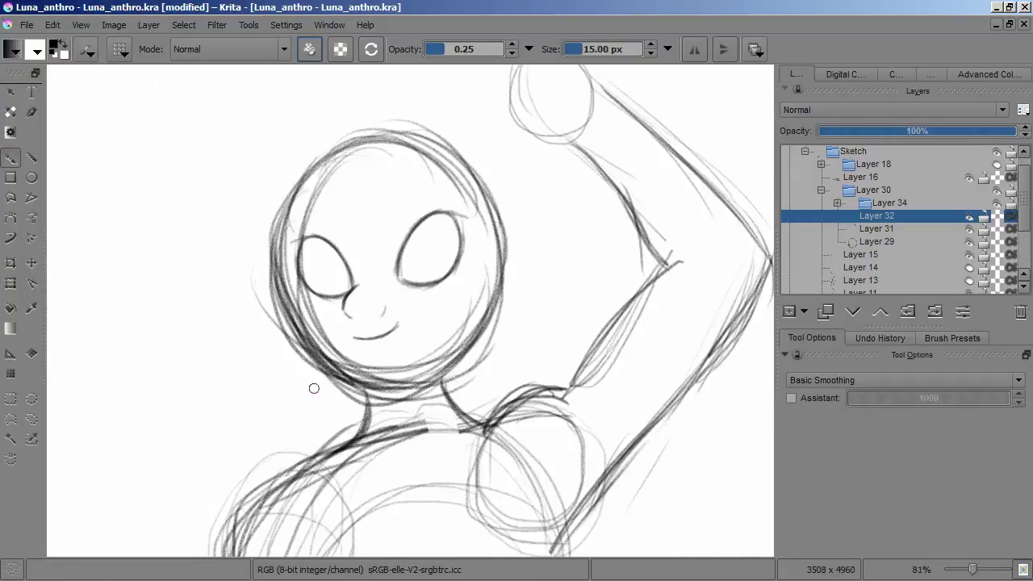
- Erase the nose and mouth on Layer 32 and redraw them as two short nostril marks with a small smile
key("e")
scroll(265, 358, "up", 3)
mouse_move(266, 357)
left_mouse_down()
mouse_move(508, 150)
mouse_move(307, 402)
left_mouse_up()
scroll(307, 401, "down", 2)
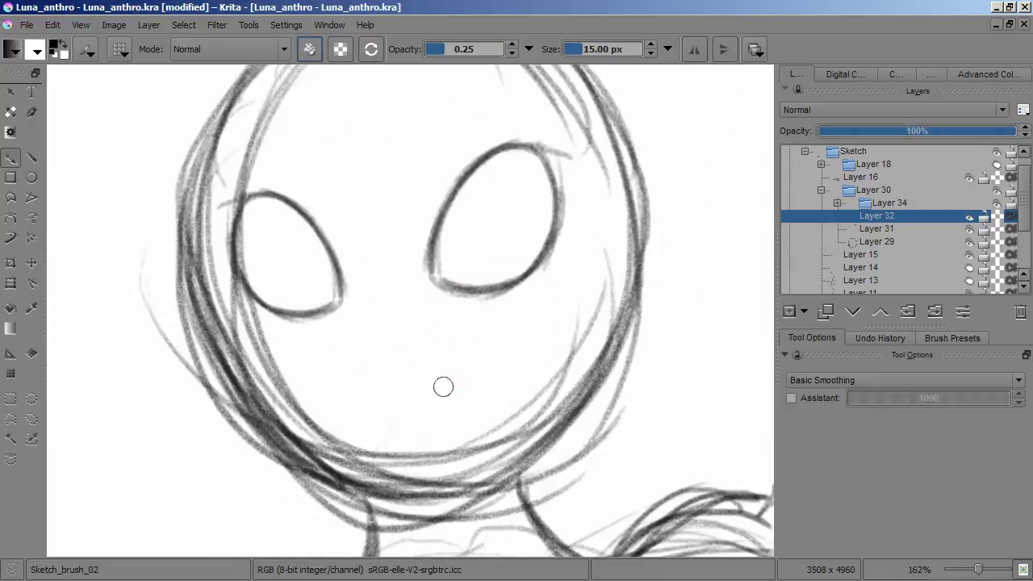
scroll(431, 396, "up", 2)
left_click_drag(413, 419, 307, 425)
scroll(322, 376, "down", 5)
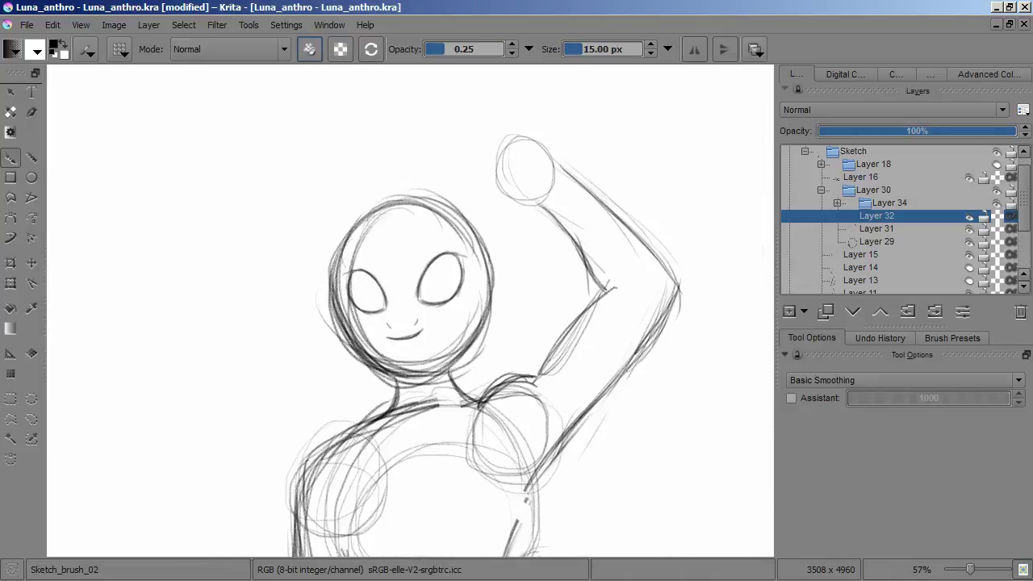
- Erase most of the smile beneath the nostrils and redraw it as one smooth upturned curve
scroll(426, 318, "up", 5)
key("/")
left_click_drag(381, 424, 321, 436)
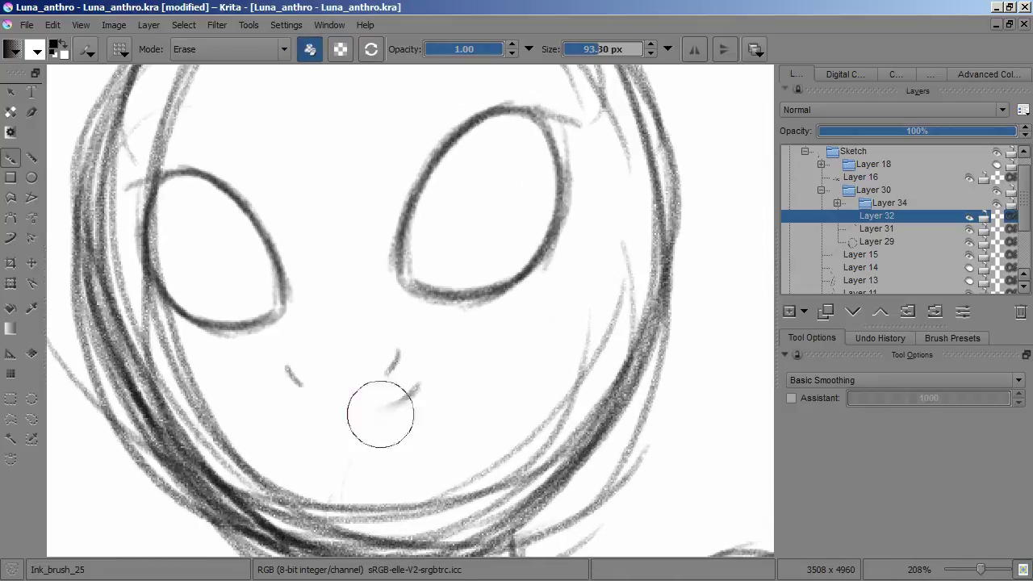
scroll(330, 415, "down", 3)
scroll(427, 358, "up", 3)
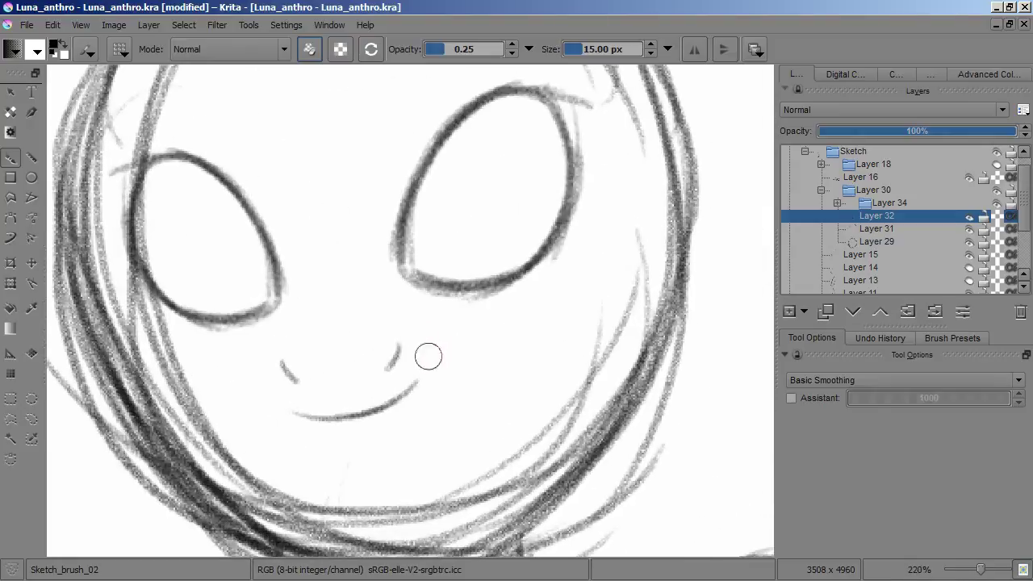
- Try a nose bridge curve running down from the inner corner of the far eye
key("ctrl+t")
key("b")
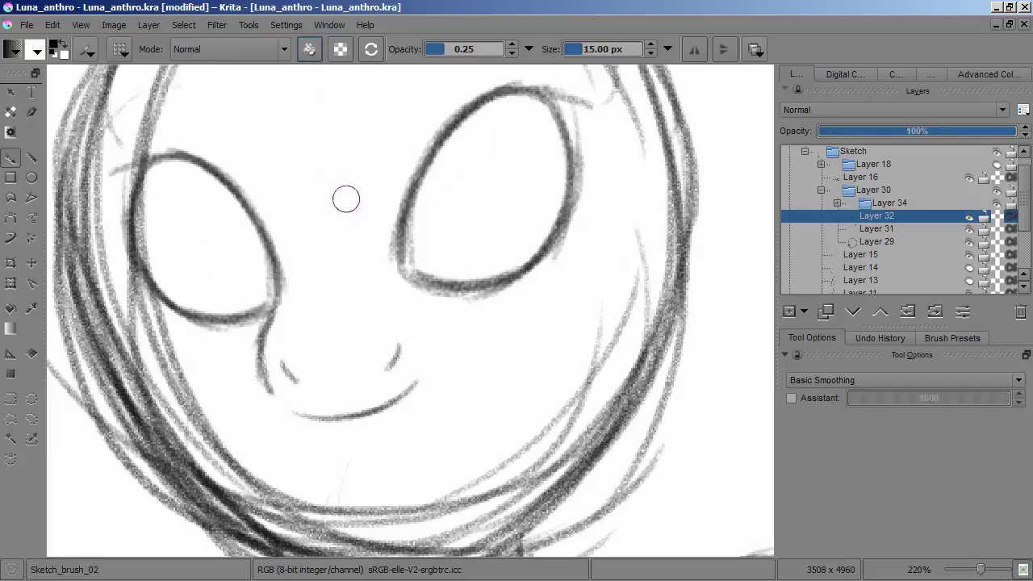
scroll(376, 274, "down", 4)
scroll(376, 274, "up", 5)
scroll(383, 270, "down", 3)
key("ctrl+t")
key("b")
scroll(379, 229, "up", 3)
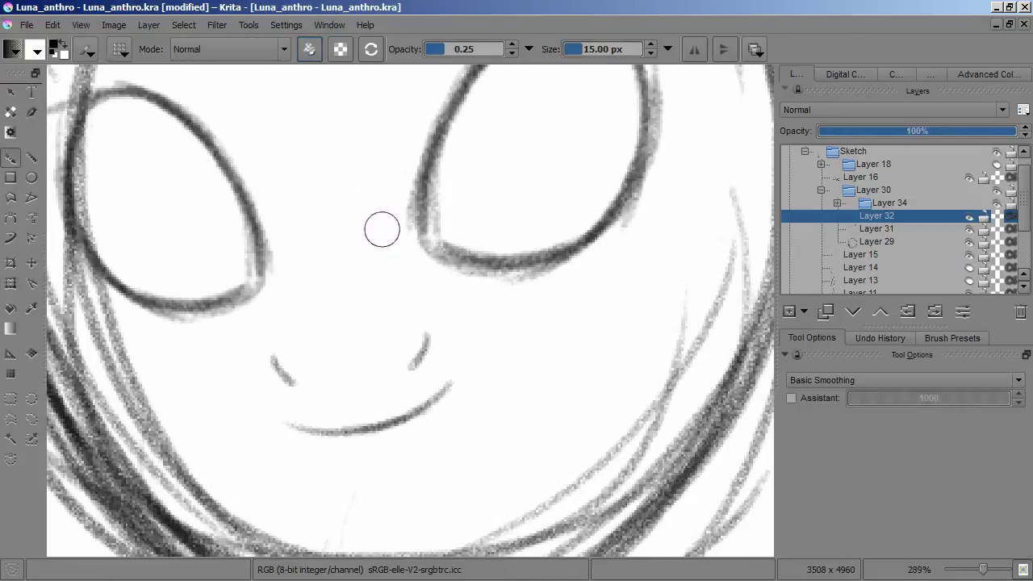
scroll(488, 260, "down", 4)
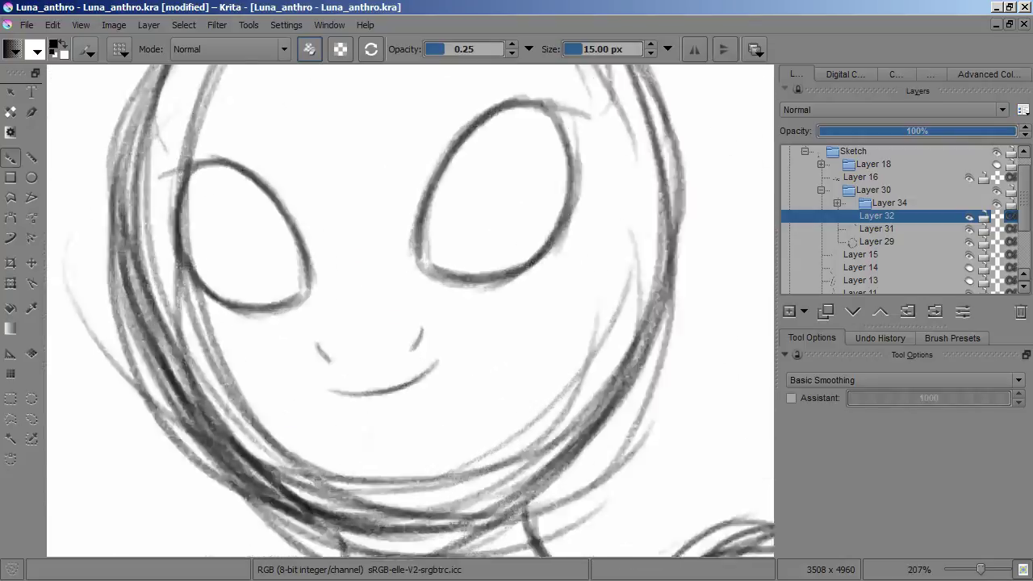
- Add a light nose-tip arc above the nostrils and adjust the nose and mouth marks with an outline selection and transform
key("ctrl+t")
scroll(388, 323, "up", 3)
scroll(387, 323, "down", 2)
scroll(388, 323, "up", 3)
left_click(31, 419)
left_click_drag(288, 333, 291, 334)
key("ctrl+t")
left_click_drag(401, 362, 393, 358)
key("Return")
key("ctrl+shift+a")
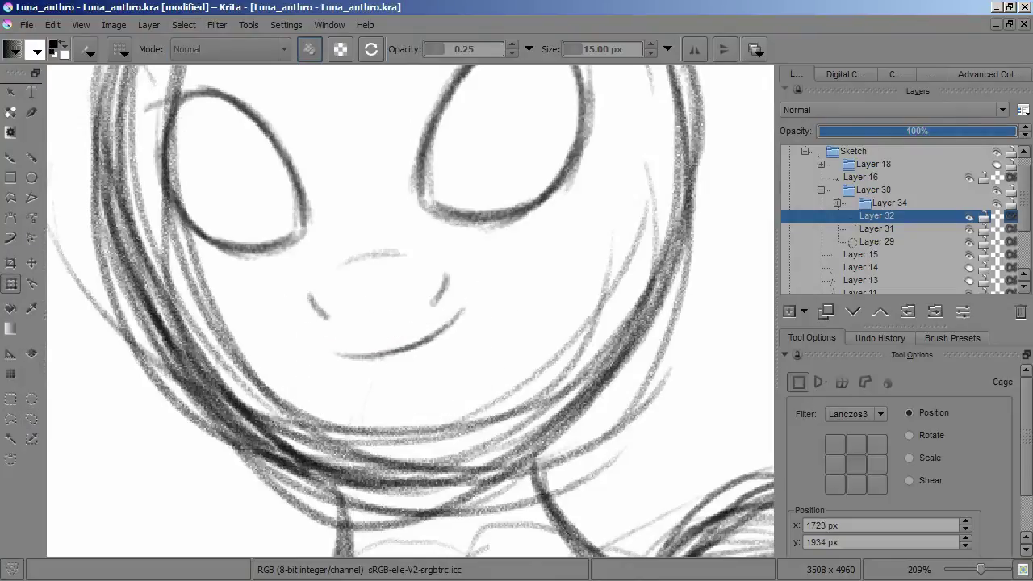
- Select the two nostril marks by outline, nudge them slightly with a transform and clear the selection
scroll(410, 311, "down", 3)
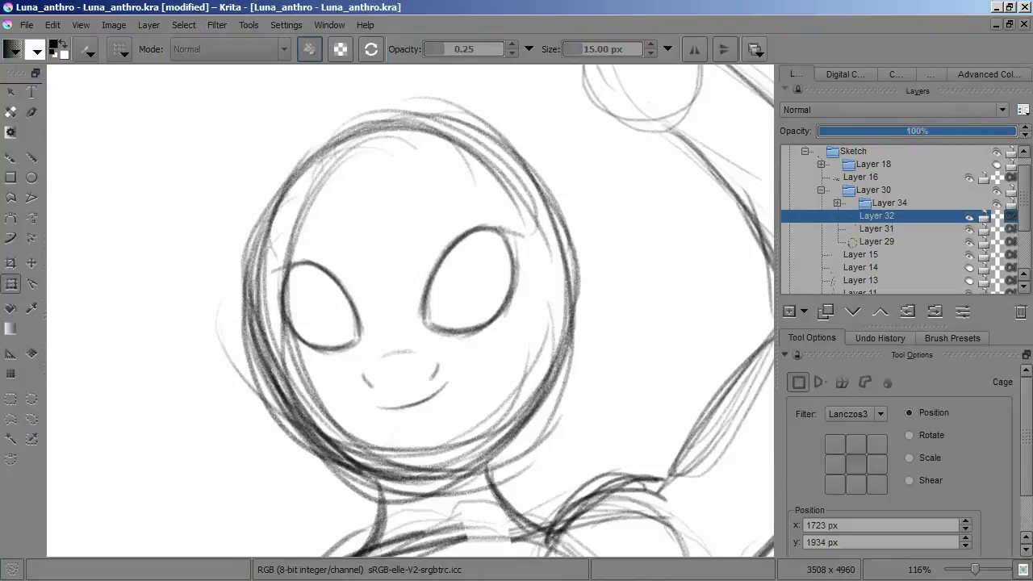
scroll(404, 379, "up", 3)
left_click_drag(299, 323, 300, 324)
key("ctrl+t")
left_click_drag(396, 339, 388, 331)
key("Return")
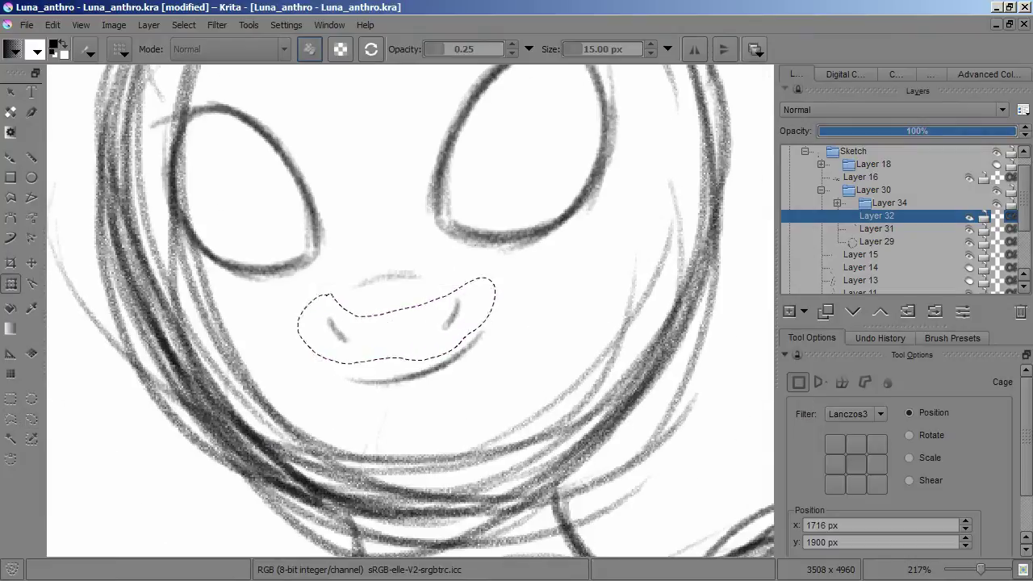
key("ctrl+shift+a")
scroll(403, 323, "down", 3)
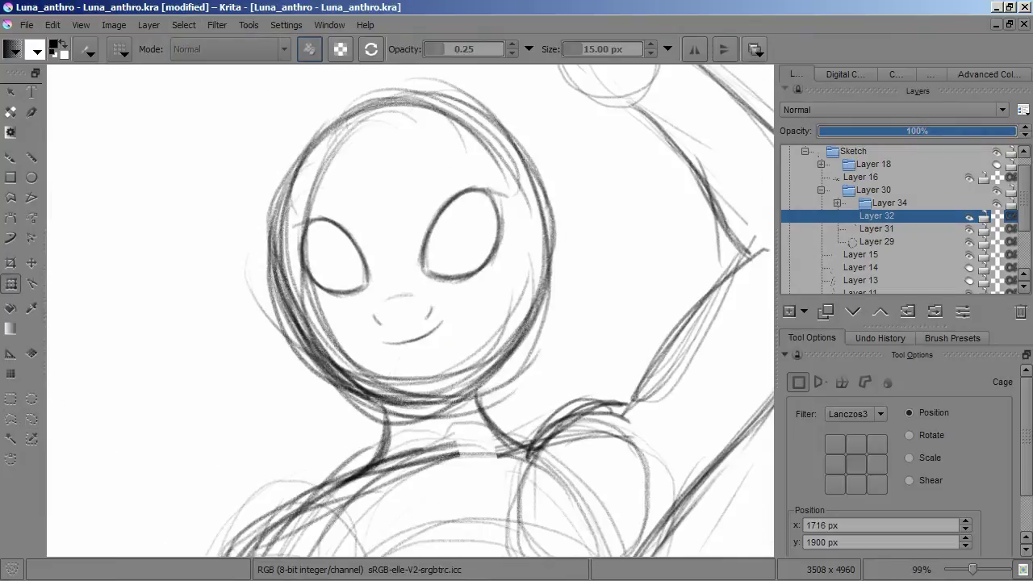
- Select the nostril marks again and transform them so they sit closer together under the nose tip
scroll(404, 339, "up", 5)
left_click_drag(323, 339, 327, 343)
key("ctrl+t")
left_click_drag(466, 290, 508, 293)
left_click_drag(419, 337, 418, 335)
key("Return")
scroll(419, 337, "down", 5)
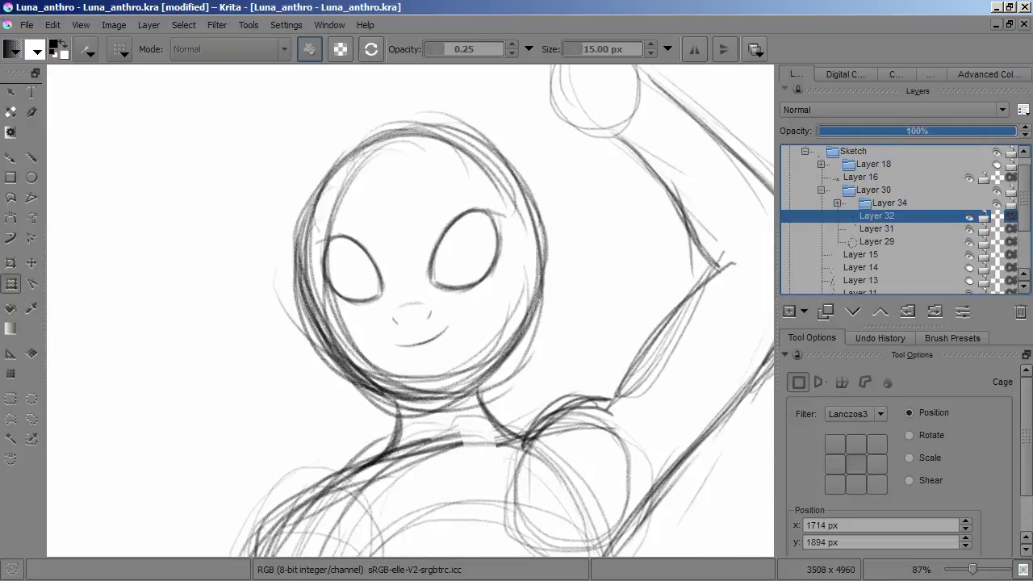
- Move Layer 32 into Layer 34 and collect the eye layers in their own subgroup there
left_click(935, 310)
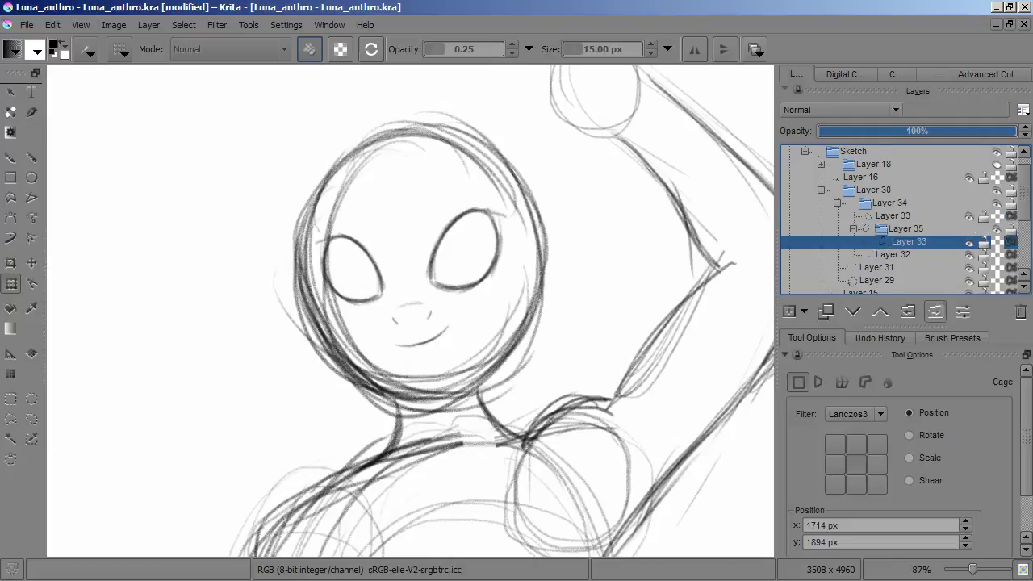
scroll(419, 336, "down", 2)
scroll(410, 311, "down", 4)
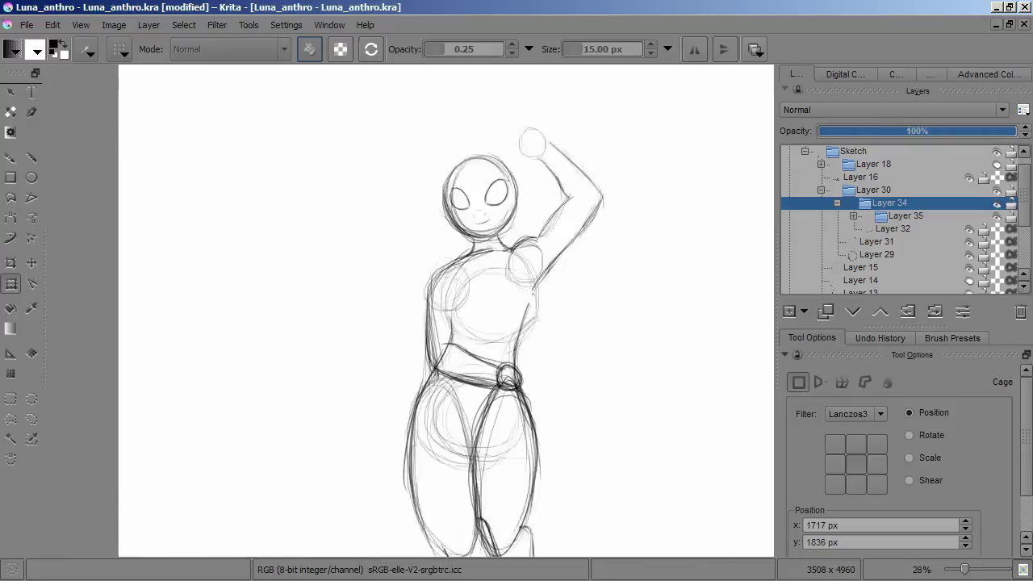
- Group the leg sketch layers, Layer 10 and Layer 9
scroll(446, 311, "down", 1)
key("Page_Down")
key("Page_Down")
key("Page_Down")
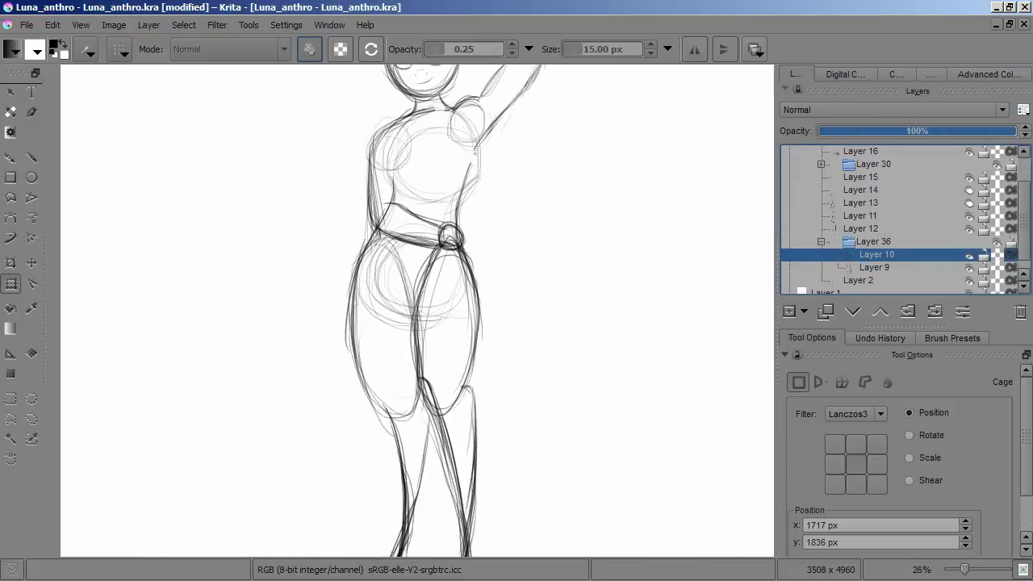
- Save the document as Luna_anthro in Krita document (*.kra) format inside the Luna_anthro folder
key("ctrl+shift+s")
key("alt+Up")
key("l")
key("Return")
type("Luna")
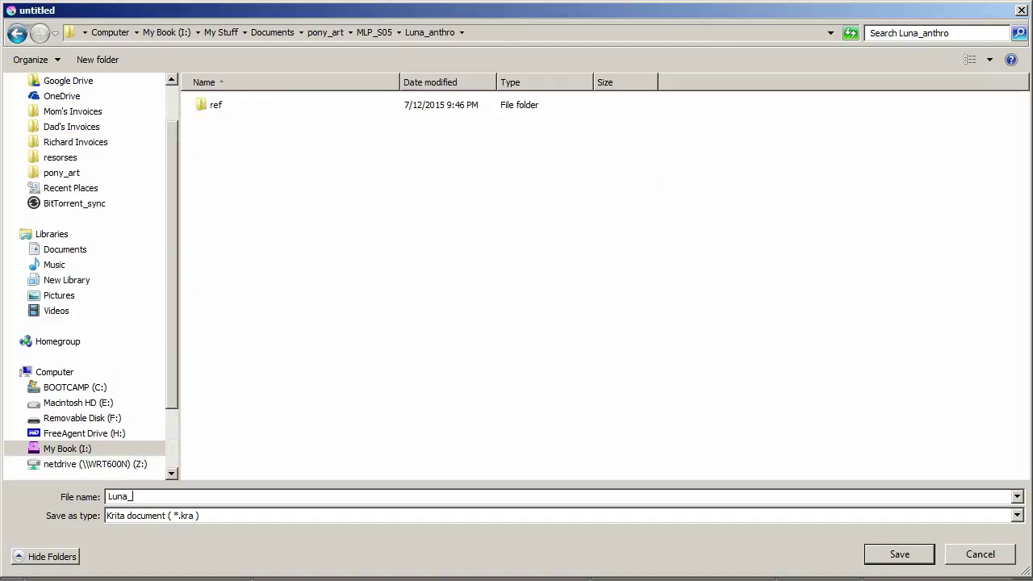
type("_anthro")
key("Return")
- Move Layers 12 and 11 into the leg group and select the whole group
scroll(416, 311, "up", 3)
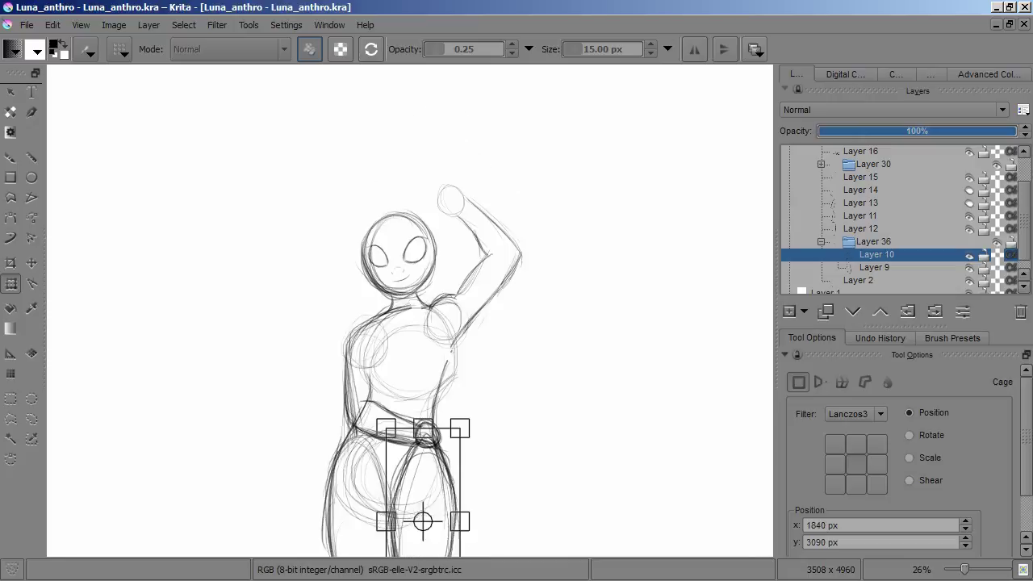
key("b")
key("2")
key("Page_Up")
key("Page_Up")
key("ctrl+Page_Down")
key("Page_Up")
key("Page_Up")
key("ctrl+Page_Down")
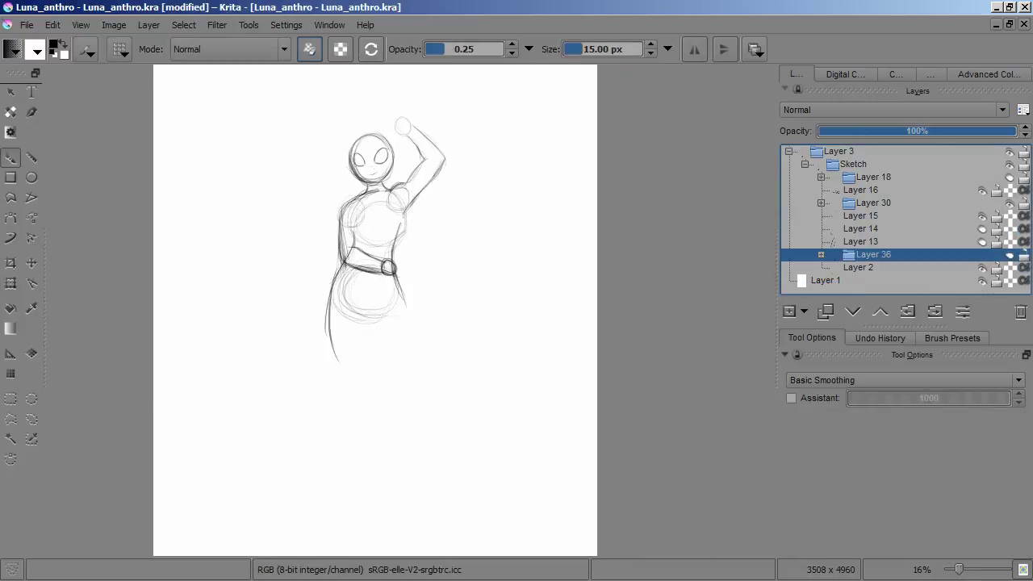
- Shorten the legs by scaling the leg group vertically from the feet upward
key("ctrl+t")
left_click_drag(366, 496, 367, 457)
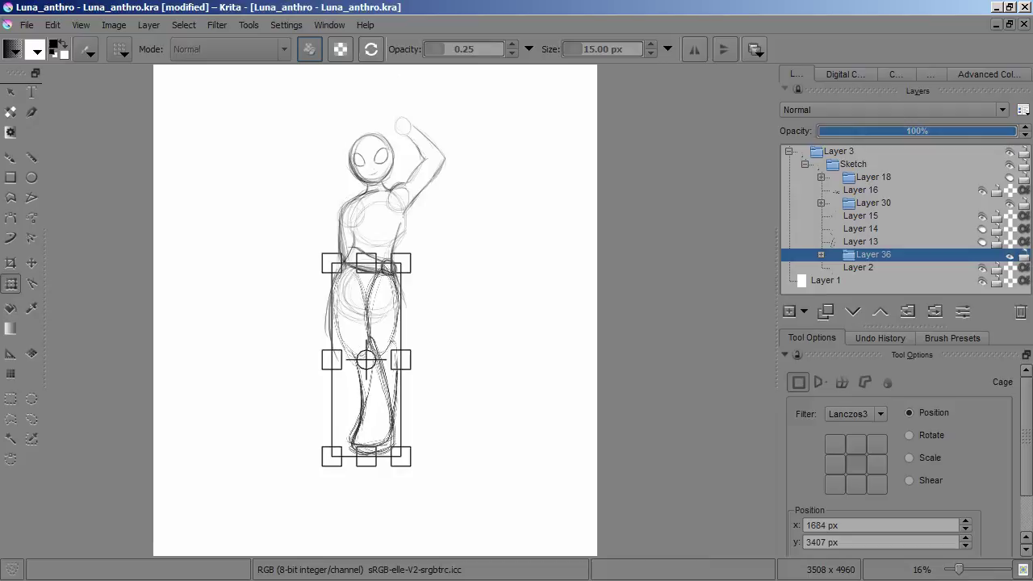
scroll(376, 311, "up", 3)
scroll(376, 311, "down", 3)
key("Return")
- Move Layers 13 and 14 down into the leg group and make Layer 15 active
key("Page_Up")
key("ctrl+Page_Down")
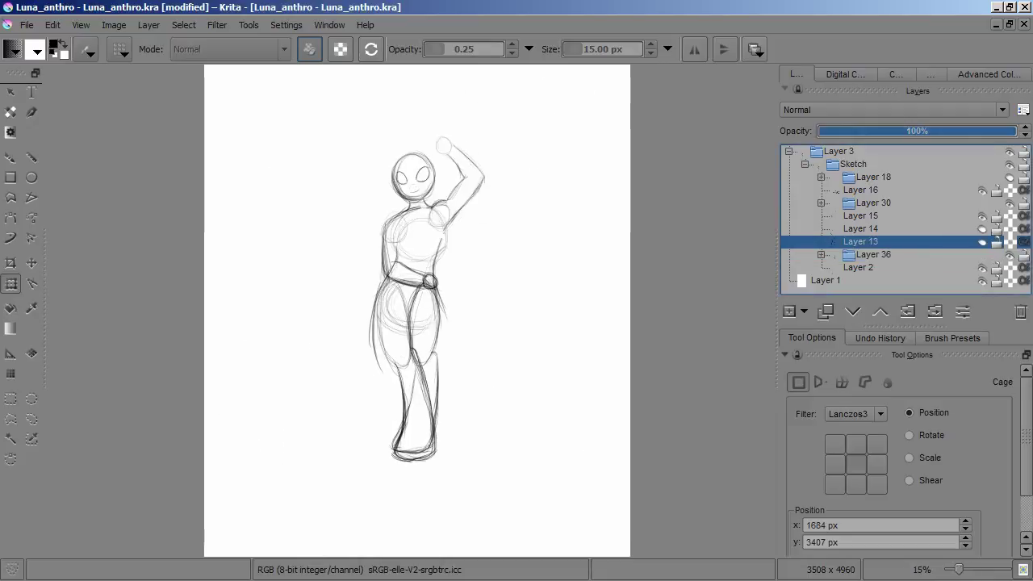
key("Page_Up")
key("ctrl+Page_Down")
key("Page_Up")
- Rework the outer hip contour on Layer 15, erasing the flared line and redrawing it along the thigh
key("b")
scroll(402, 372, "up", 4)
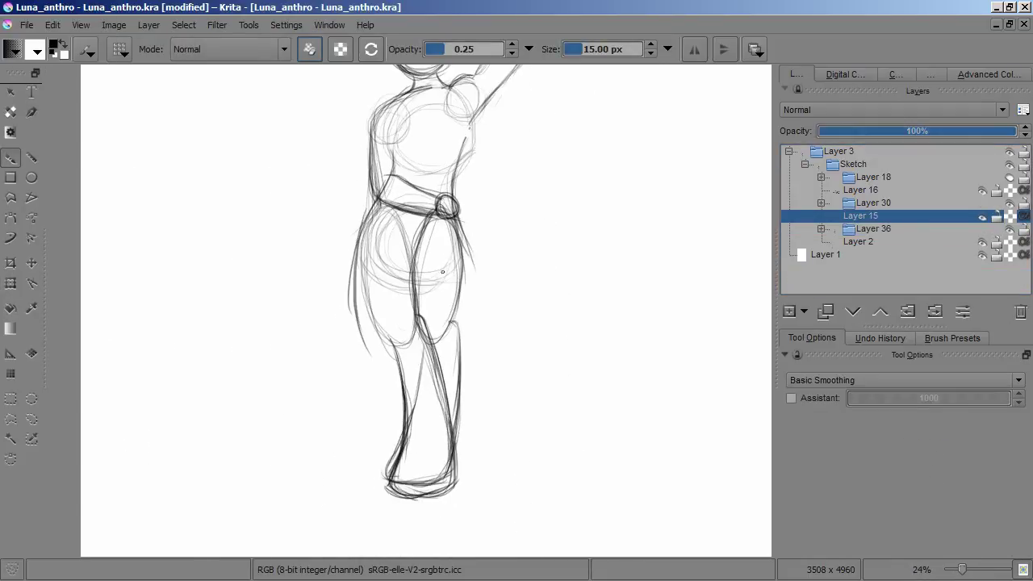
left_click(880, 338)
key("ctrl+z")
scroll(404, 323, "up", 3)
key("e")
scroll(332, 457, "up", 2)
key("ctrl+shift+z")
mouse_move(307, 294)
left_mouse_down()
mouse_move(342, 557)
mouse_move(319, 423)
left_mouse_up()
key("slash")
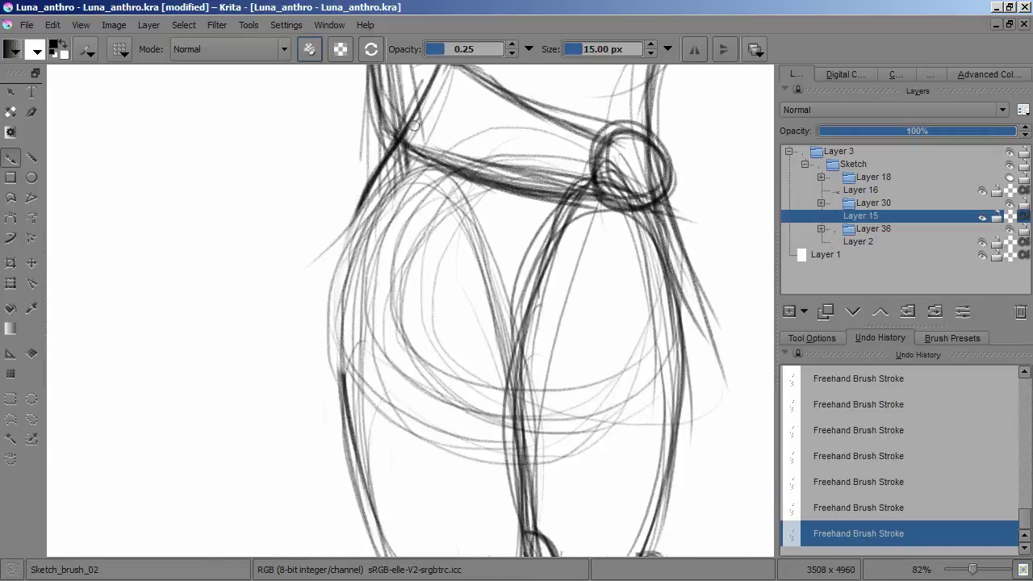
- Select the facial features group, Layer 34, and transform it to refit the features on the head
scroll(410, 311, "down", 5)
scroll(410, 310, "up", 4)
key("Page_Up")
key("Page_Down")
key("ctrl+t")
key("Return")
scroll(435, 206, "up", 4)
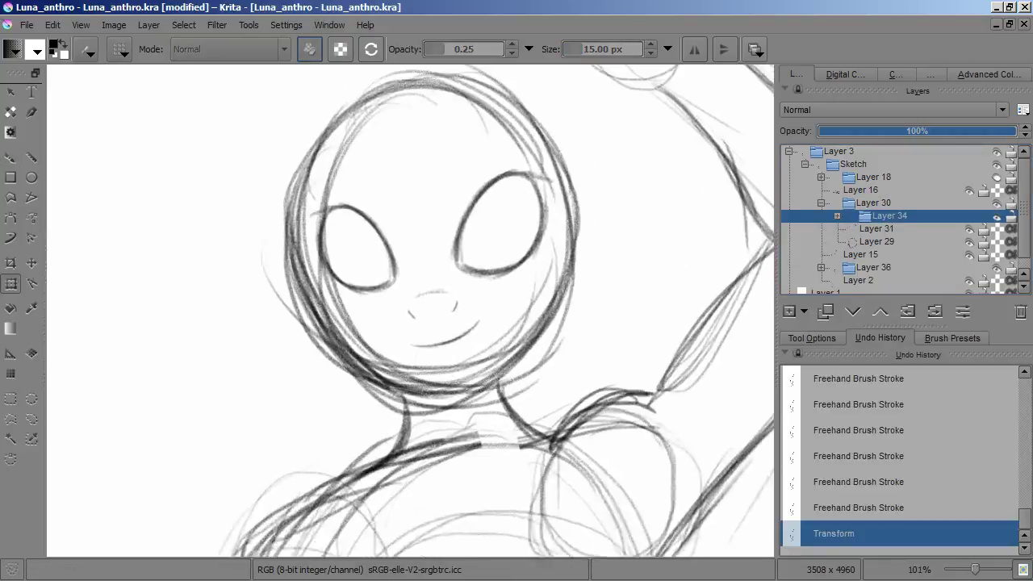
- Transform the individual eye outlines in the nested eye group to refine their shape and placement
key("Page_Down")
key("Page_Down")
key("Return")
scroll(410, 311, "down", 5)
scroll(348, 271, "up", 2)
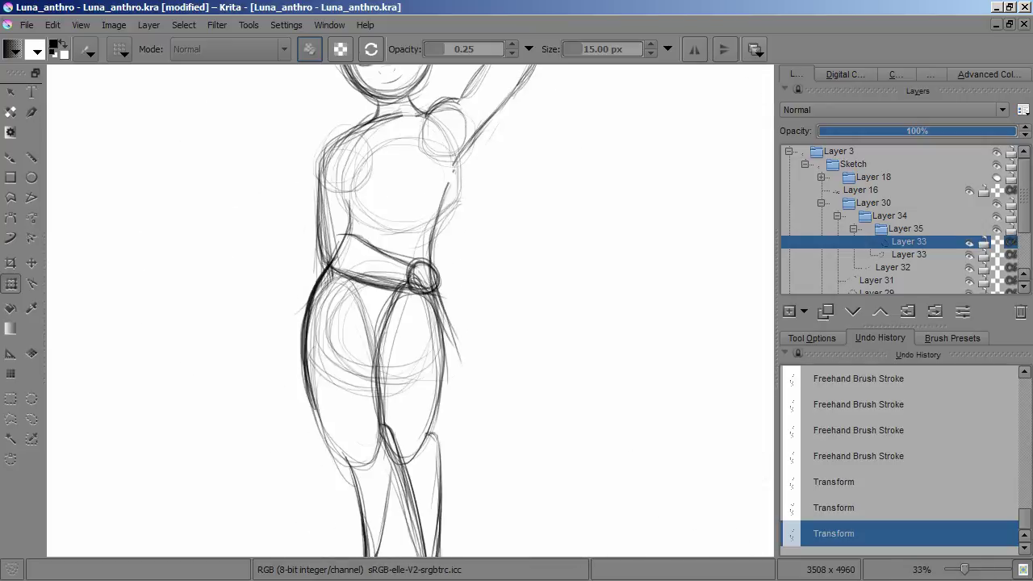
scroll(349, 271, "up", 3)
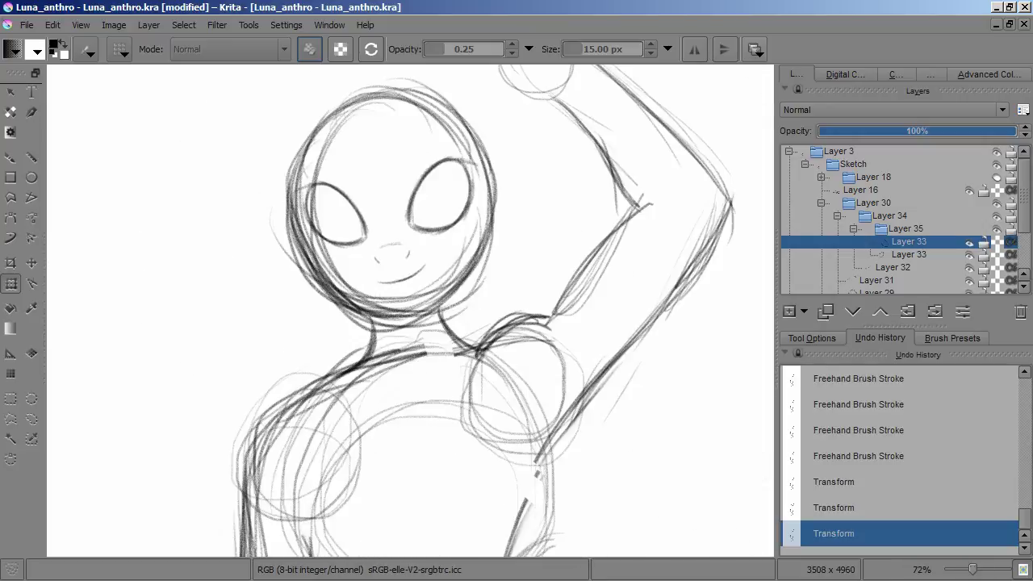
- Add a new layer above the eye outlines and draw curved upper-eyelid strokes across both eyes
scroll(410, 311, "up", 1)
key("Insert")
key("b")
scroll(410, 311, "up", 5)
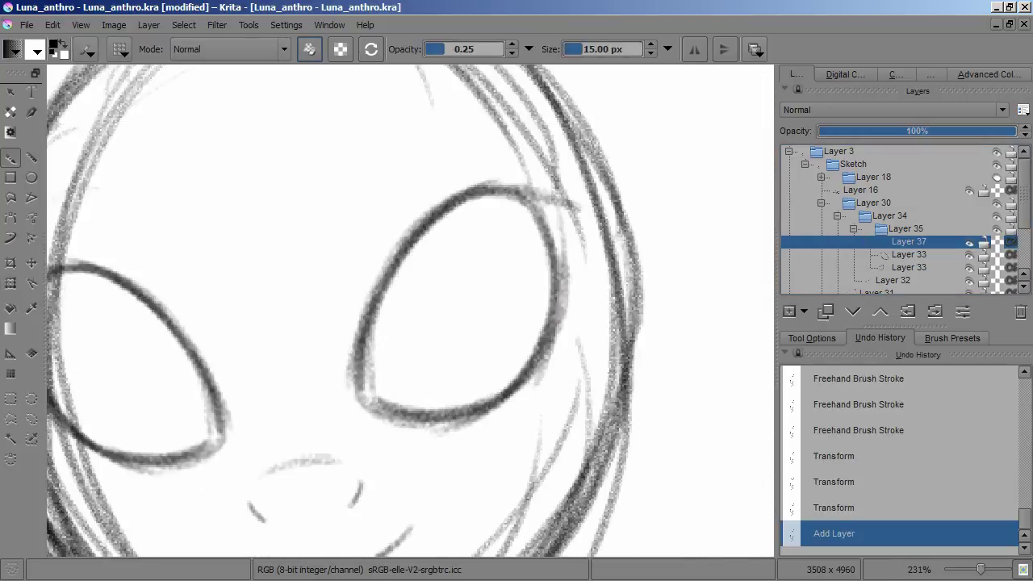
key("ctrl+z")
mouse_move(396, 336)
left_mouse_down()
mouse_move(373, 356)
mouse_move(491, 271)
mouse_move(541, 287)
mouse_move(338, 315)
left_mouse_up()
left_click_drag(229, 291, 335, 317)
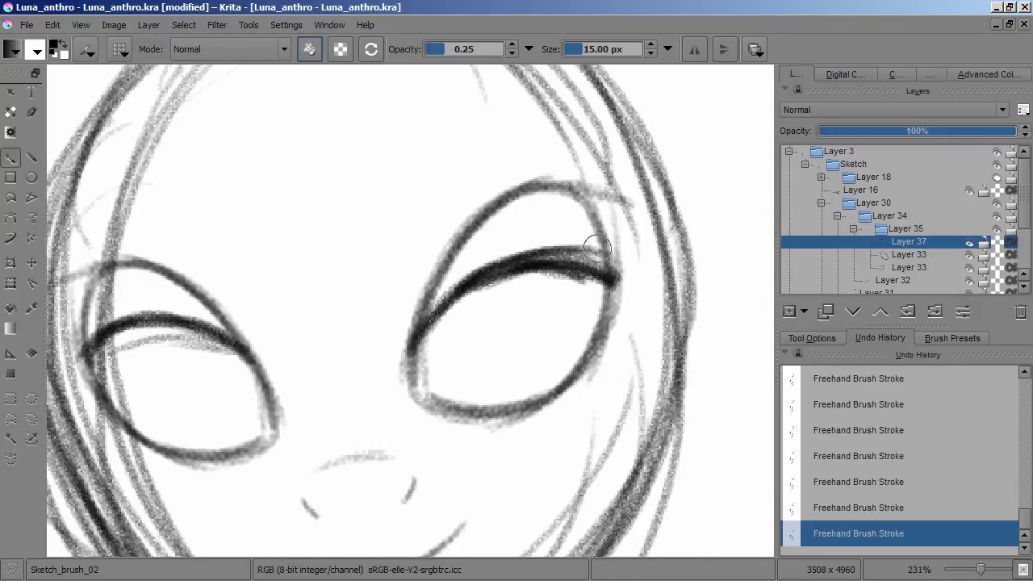
- Select the far eye's eyelid stroke by outline and transform it to fit the eye
left_click(32, 419)
left_click_drag(368, 270, 340, 253)
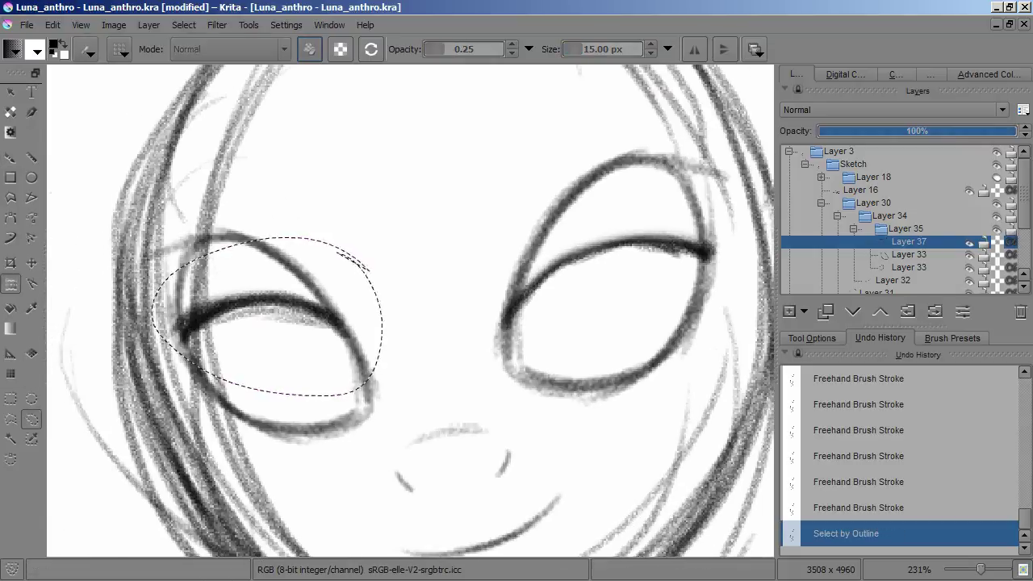
key("ctrl+t")
left_click_drag(277, 330, 267, 334)
key("Return")
- Select the near eye's eyelid stroke by outline, transform it to fit the eye and clear the selection
left_click_drag(476, 380, 480, 400)
key("ctrl+t")
key("Return")
key("ctrl+shift+a")
key("minus")
key("minus")
key("minus")
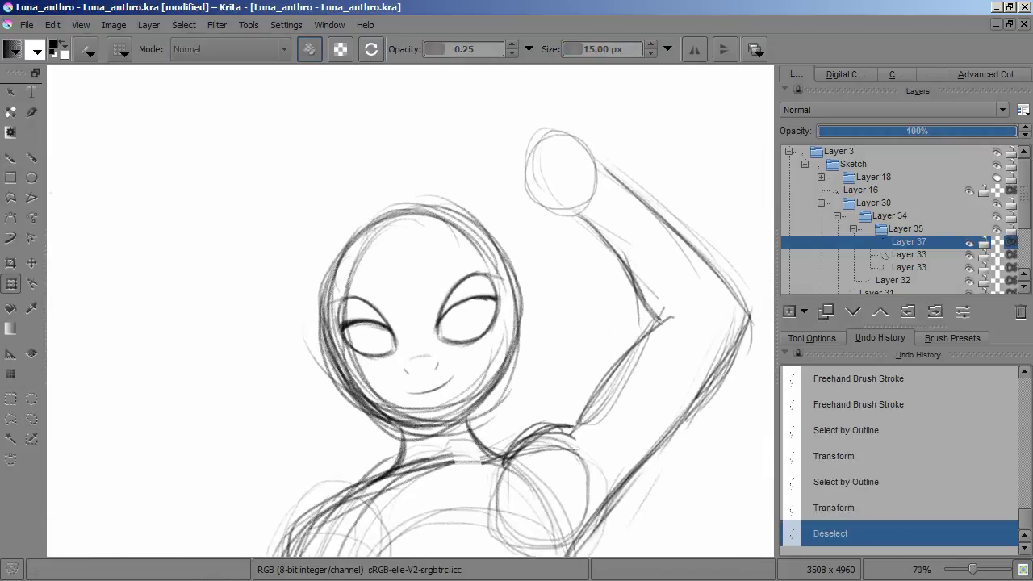
- Add a new layer and draw the iris outline beneath the near eye's upper lid
key("plus")
key("plus")
key("plus")
key("Insert")
key("b")
mouse_move(452, 392)
left_mouse_down()
mouse_move(447, 293)
mouse_move(550, 292)
left_mouse_up()
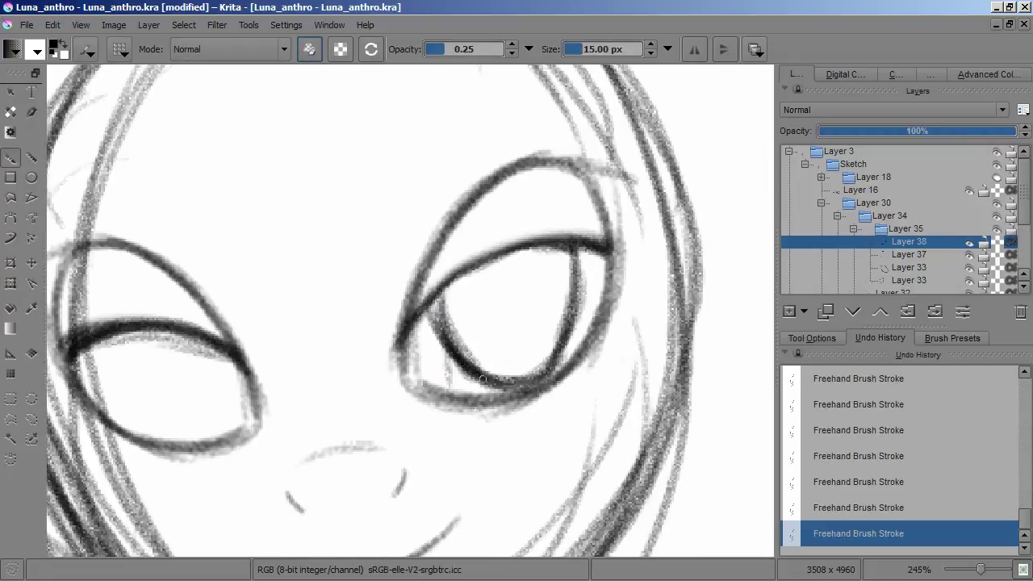
- Draw the pupil curve and small highlight inside the near eye's iris, plus short lashes at the outer corner
mouse_move(541, 184)
left_mouse_down()
mouse_move(561, 214)
mouse_move(512, 364)
left_mouse_up()
left_click_drag(483, 267, 436, 322)
key("minus")
mouse_move(509, 286)
left_mouse_down()
mouse_move(477, 325)
mouse_move(498, 378)
left_mouse_up()
key("minus")
key("minus")
key("minus")
key("plus")
key("plus")
key("plus")
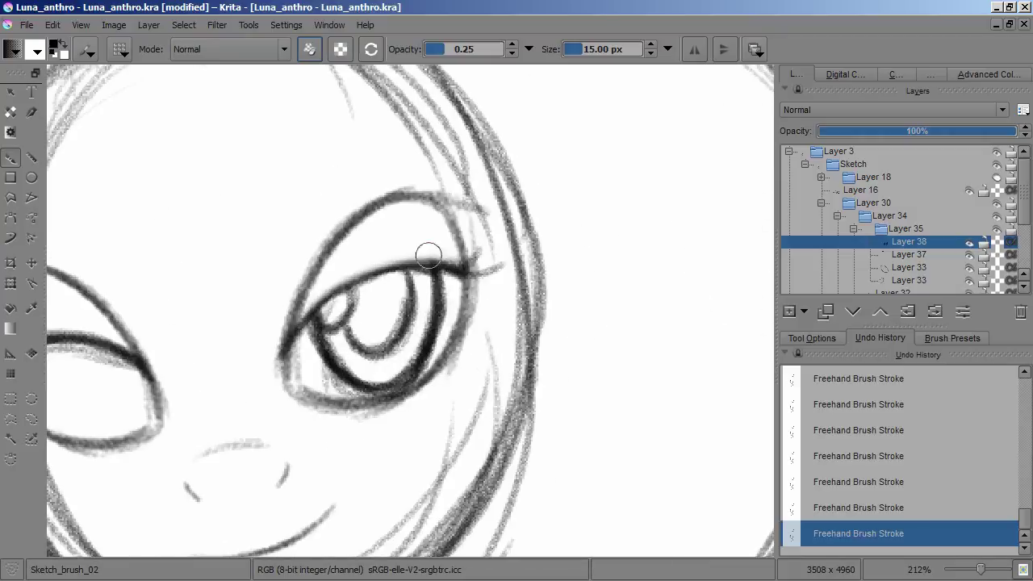
- Draw the far eye's iris, pupil, highlight and outer lashes, and darken the upper lid lines of both eyes
key("minus")
key("minus")
key("minus")
key("plus")
key("plus")
key("plus")
key("minus")
key("minus")
key("minus")
key("plus")
key("plus")
key("plus")
key("plus")
left_click_drag(300, 305, 195, 342)
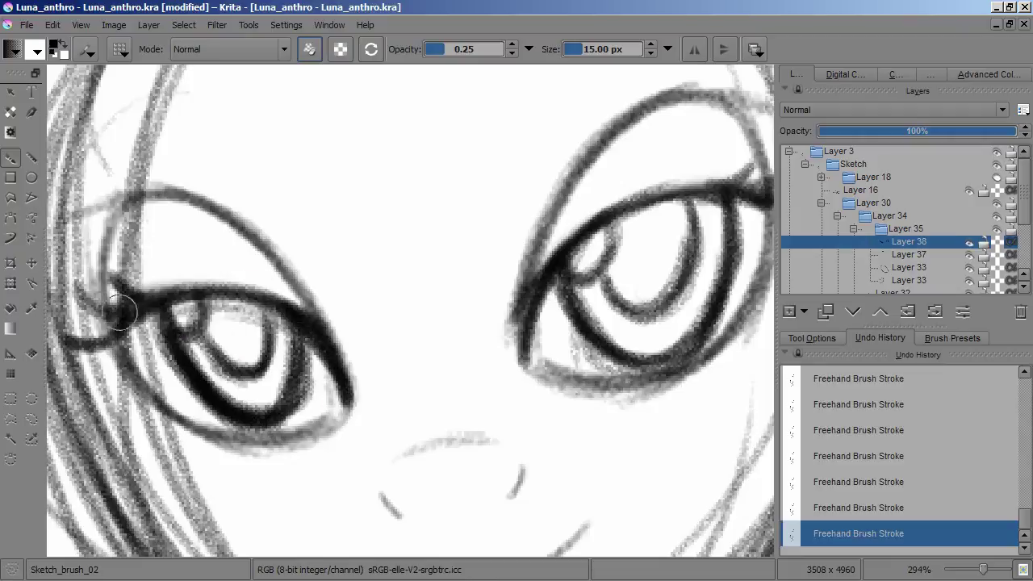
key("minus")
key("minus")
key("minus")
key("minus")
key("minus")
key("minus")
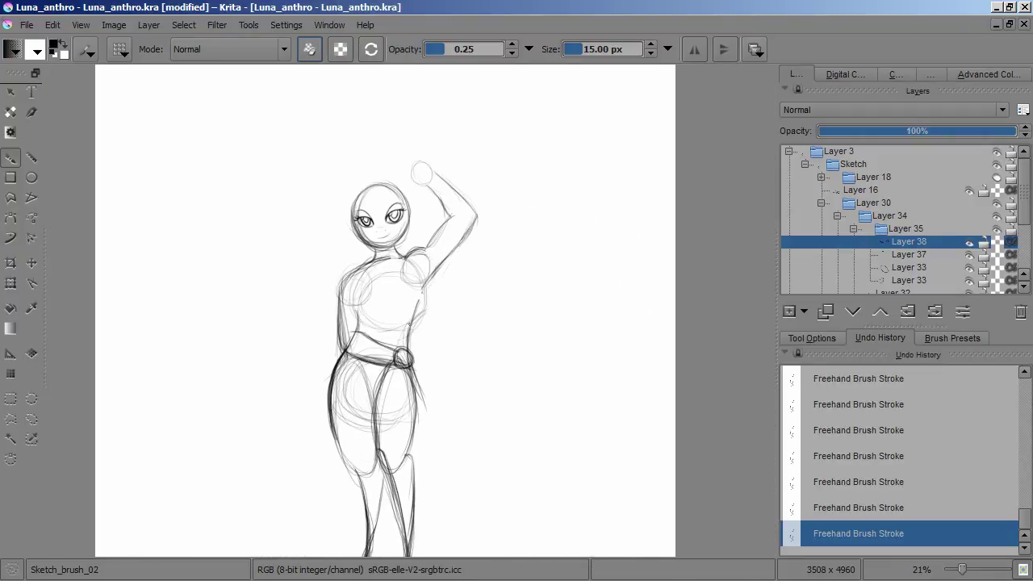
- Add a new layer above the eye layers and draw a curved eyebrow over each eye
key("plus")
key("plus")
key("plus")
key("plus")
key("plus")
key("Insert")
left_click_drag(694, 72, 767, 121)
left_click_drag(323, 275, 267, 336)
mouse_move(356, 248)
left_mouse_down()
mouse_move(446, 401)
mouse_move(422, 327)
mouse_move(366, 304)
mouse_move(577, 270)
mouse_move(443, 273)
left_mouse_up()
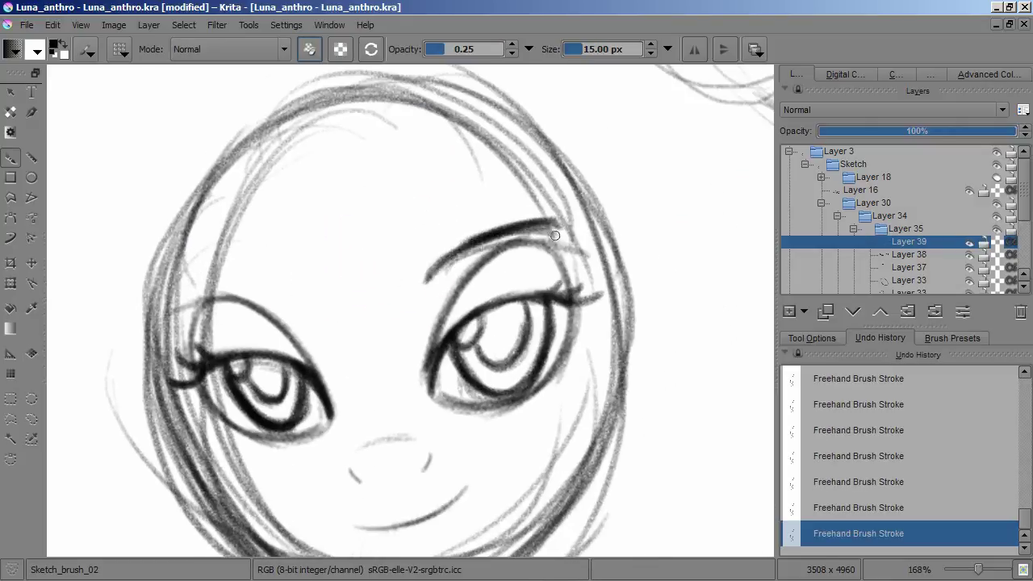
- Select each eyebrow by outline in turn and transform it to reposition and reangle it above its eye
key("slash")
mouse_move(493, 234)
left_mouse_down()
mouse_move(432, 271)
mouse_move(557, 201)
left_mouse_up()
key("ctrl+t")
left_click_drag(476, 226, 485, 202)
key("Return")
left_click_drag(298, 260, 296, 257)
key("ctrl+t")
mouse_move(242, 291)
left_mouse_down()
mouse_move(203, 299)
mouse_move(214, 300)
left_mouse_up()
key("Return")
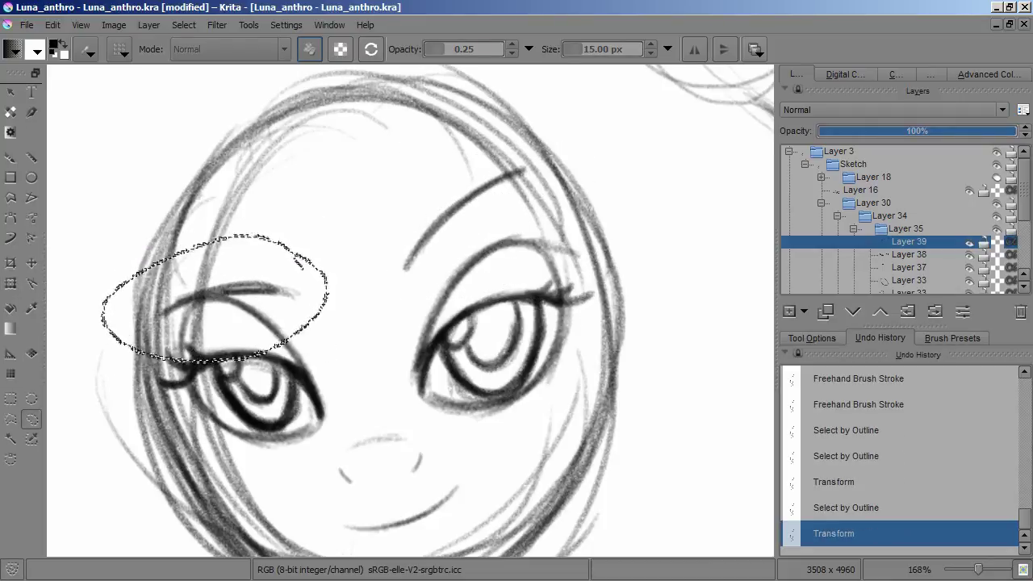
- Reselect the near eye's eyebrow by outline, rotate it flatter and lower toward the eyelid, and clear the selection
left_click_drag(387, 234, 391, 231)
key("ctrl+t")
left_click_drag(597, 193, 599, 254)
key("Return")
left_click(183, 25)
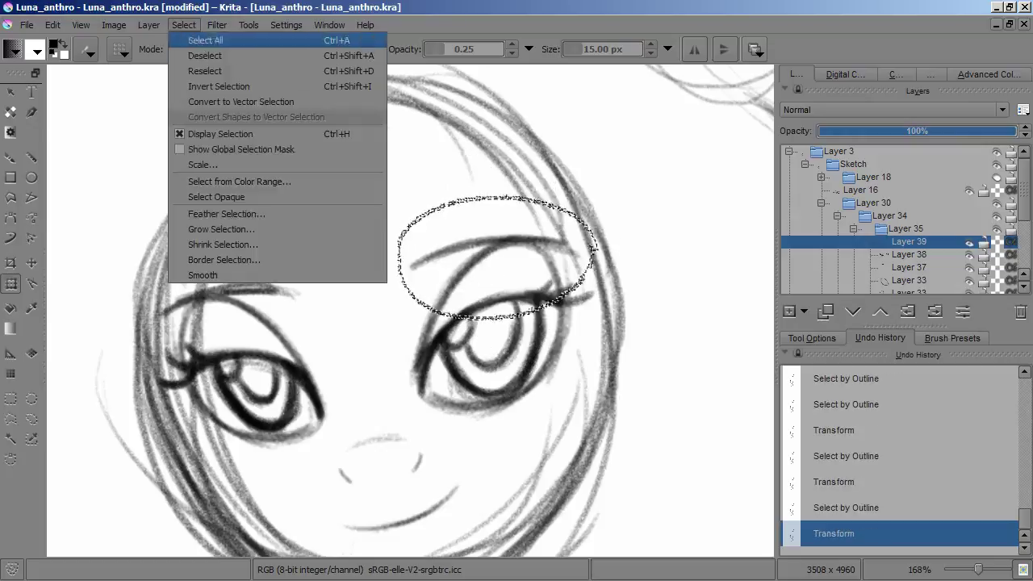
left_click(205, 56)
scroll(410, 311, "down", 5)
scroll(410, 311, "down", 2)
scroll(410, 310, "up", 4)
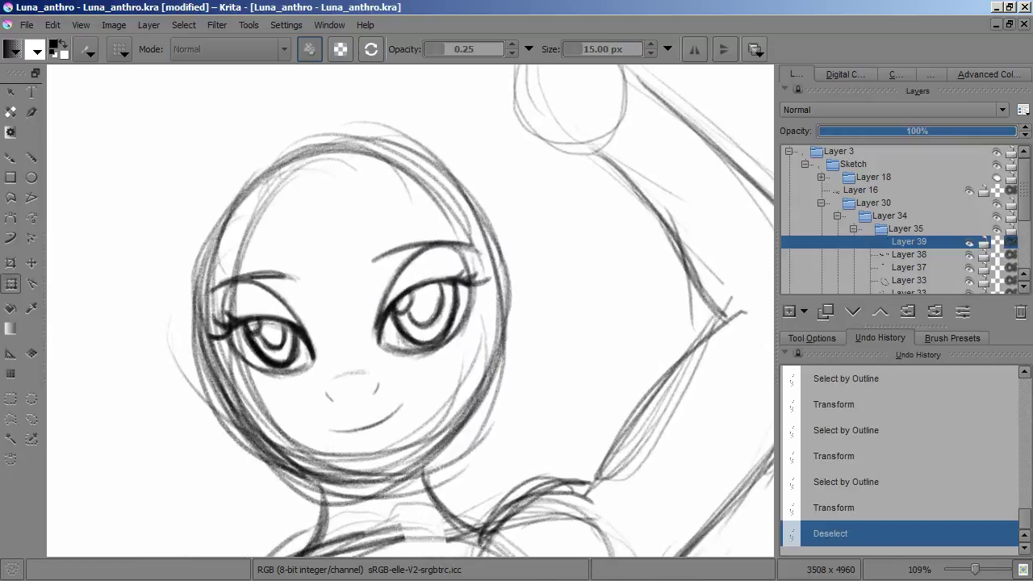
- Collapse Layer 34, add a layer above it and draw two pointed ears with short inner-ear strokes on the head
left_click(837, 216)
left_click(874, 202)
left_click(789, 312)
key("b")
mouse_move(430, 191)
left_mouse_down()
mouse_move(399, 255)
mouse_move(518, 227)
left_mouse_up()
left_click_drag(234, 233, 256, 276)
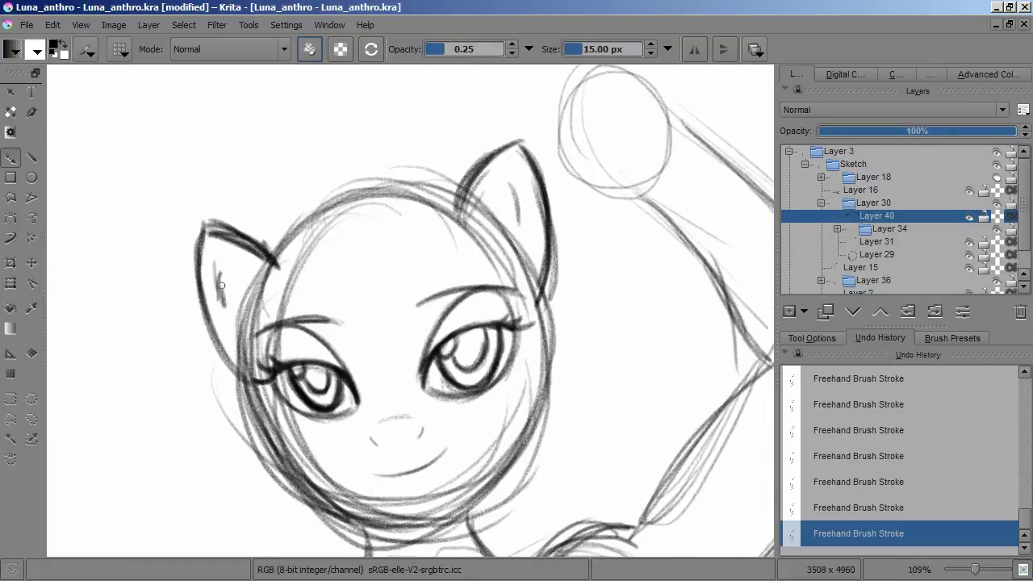
scroll(224, 306, "down", 4)
scroll(331, 321, "up", 3)
scroll(332, 320, "down", 1)
- Add a new layer and draw a pointed unicorn horn with a curved base on the forehead
key("Insert")
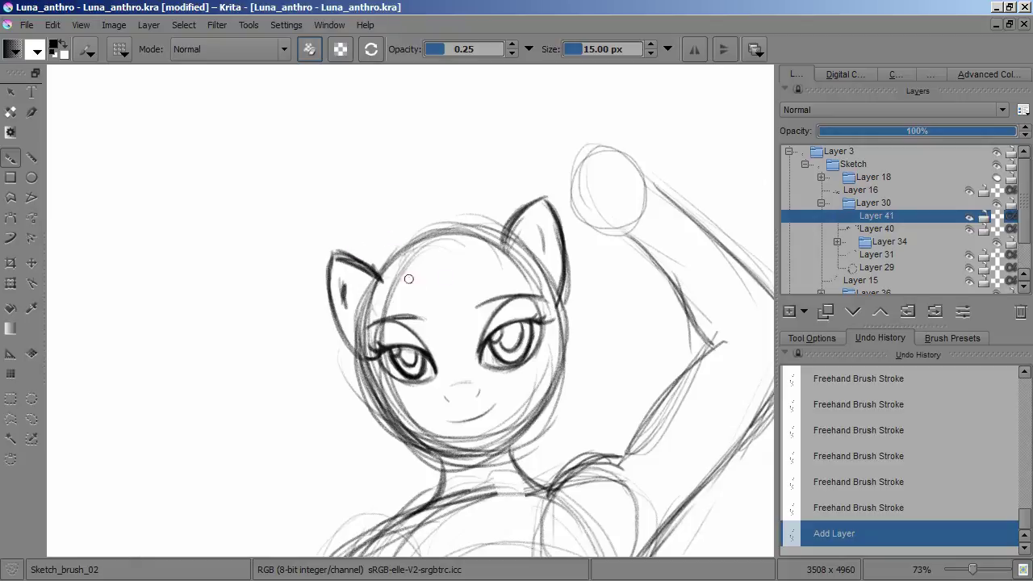
scroll(451, 273, "up", 4)
mouse_move(449, 279)
left_mouse_down()
mouse_move(428, 291)
mouse_move(413, 206)
left_mouse_up()
key("slash")
left_click_drag(452, 274, 444, 250)
- Add a new layer and sketch the forelock sweeping from the near ear's base past the horn, curling beside the near eye
key("Insert")
left_click_drag(545, 213, 483, 265)
left_click_drag(464, 284, 449, 345)
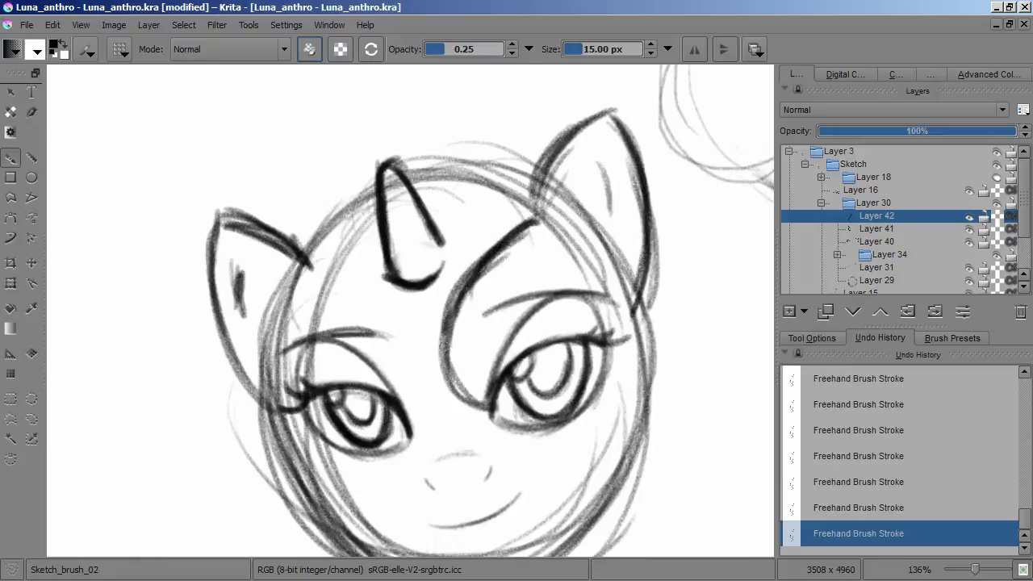
left_click_drag(534, 216, 491, 410)
key("slash")
left_click_drag(539, 215, 508, 276)
left_click_drag(536, 214, 484, 404)
key("slash")
left_click_drag(541, 210, 508, 314)
mouse_move(445, 232)
left_mouse_down()
mouse_move(458, 232)
mouse_move(481, 163)
mouse_move(550, 254)
left_mouse_up()
left_click_drag(494, 188, 629, 171)
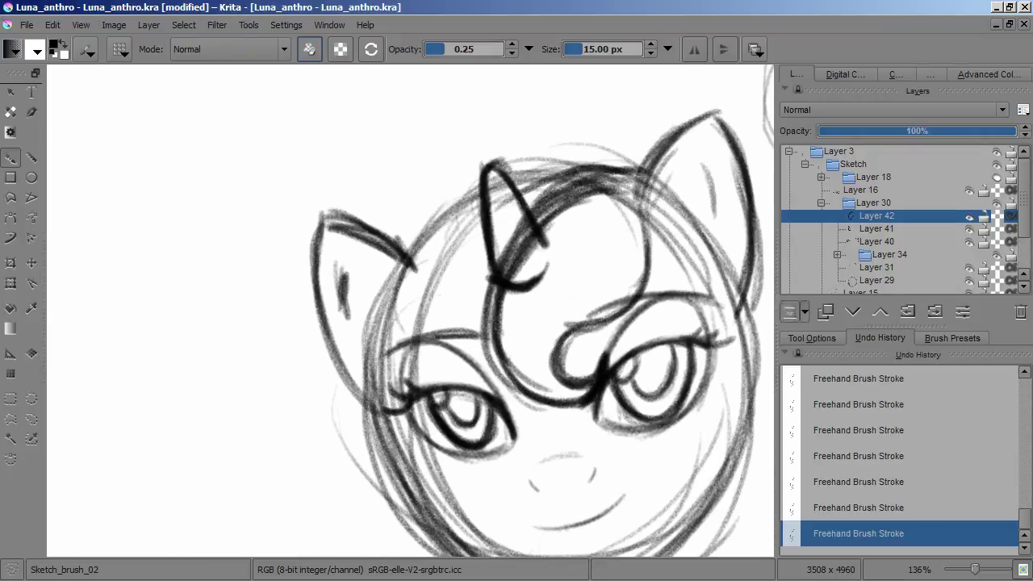
- Add a new layer and draw the mane's outer contour around the head and a strand from the horn down the cheek
key("Insert")
scroll(387, 277, "down", 5)
scroll(404, 258, "up", 3)
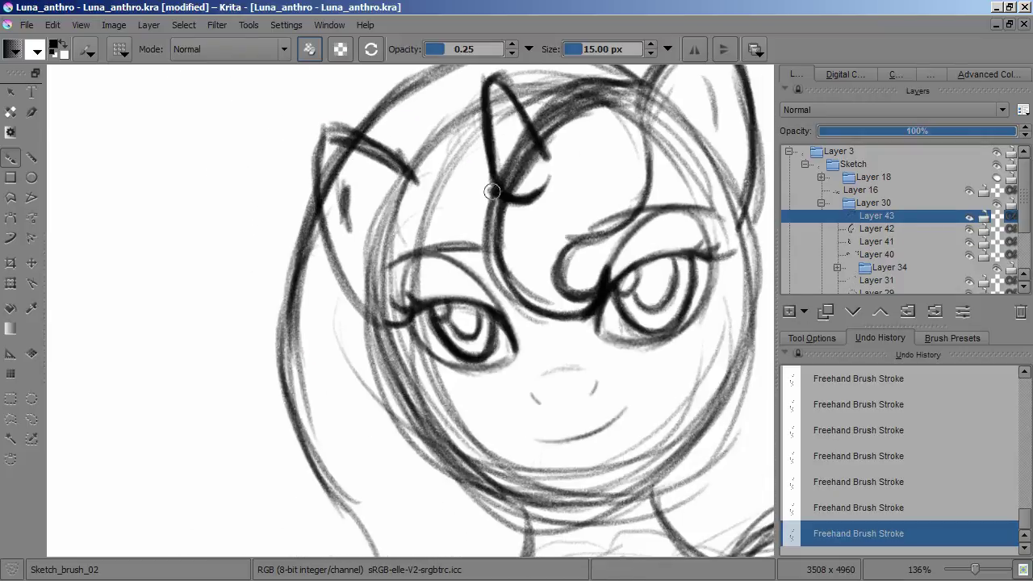
scroll(388, 384, "down", 5)
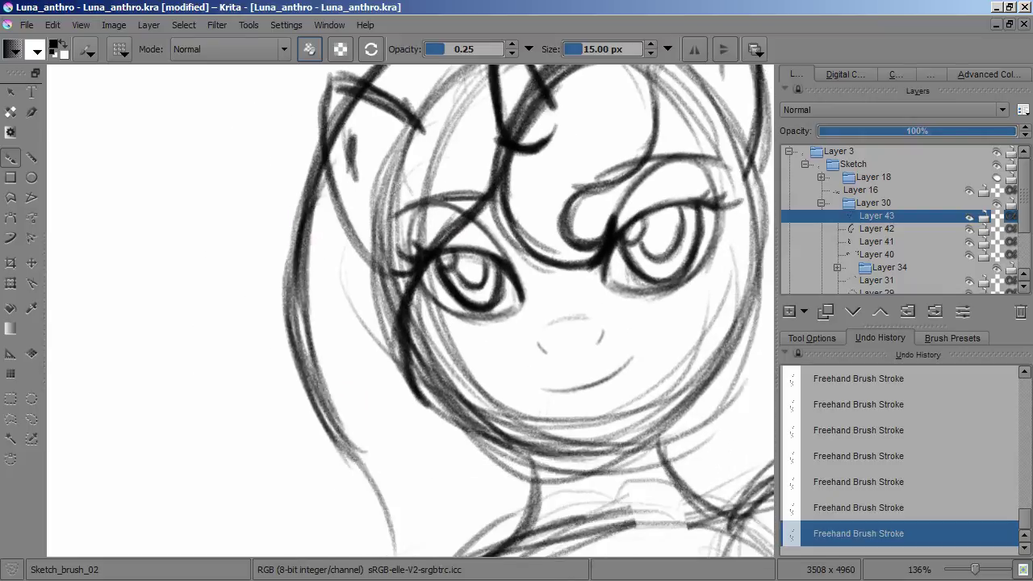
- Draw the mane's upper edge flowing outward from the shoulder in one long wave behind the body
left_click_drag(400, 331, 251, 444)
left_click_drag(426, 321, 270, 460)
left_click_drag(345, 410, 267, 466)
scroll(267, 466, "down", 6)
scroll(490, 252, "up", 4)
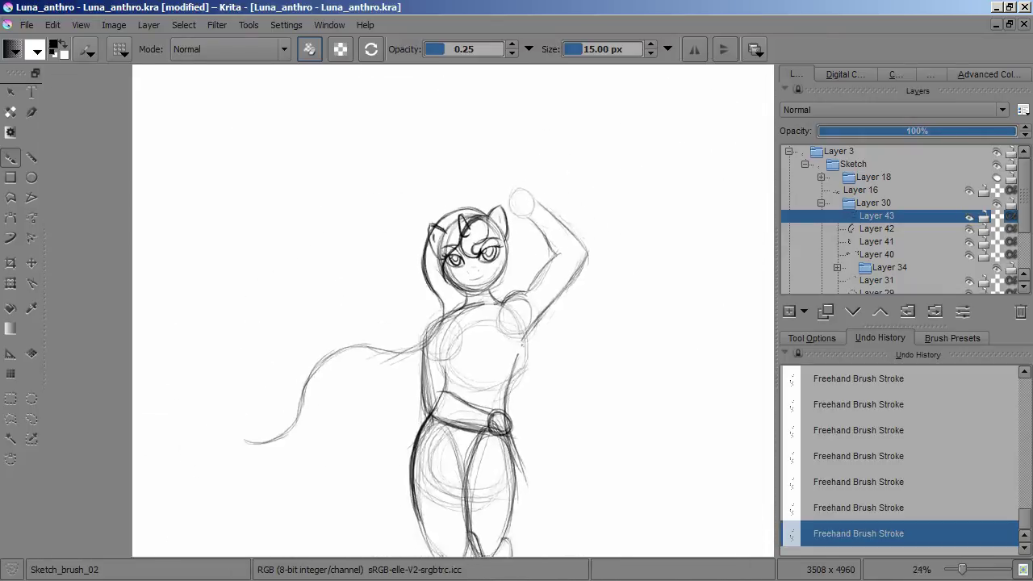
- Redraw the hair edge beside the neck and close the flowing mane with a lower edge curving from the hip to an upturned tip
key("slash")
scroll(565, 169, "up", 3)
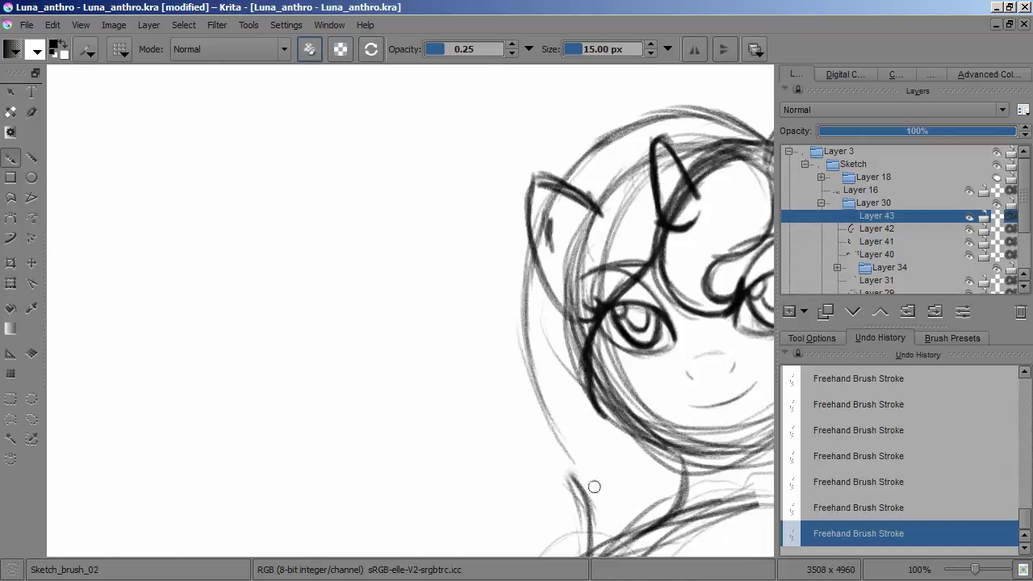
scroll(554, 432, "down", 3)
scroll(554, 431, "up", 2)
scroll(410, 311, "up", 1)
scroll(410, 312, "down", 2)
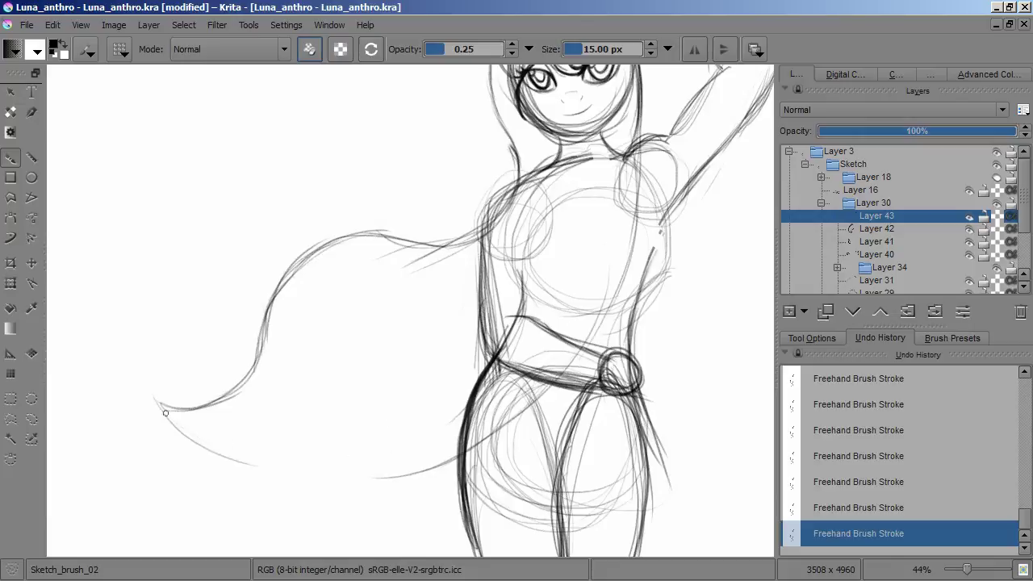
scroll(396, 374, "up", 3)
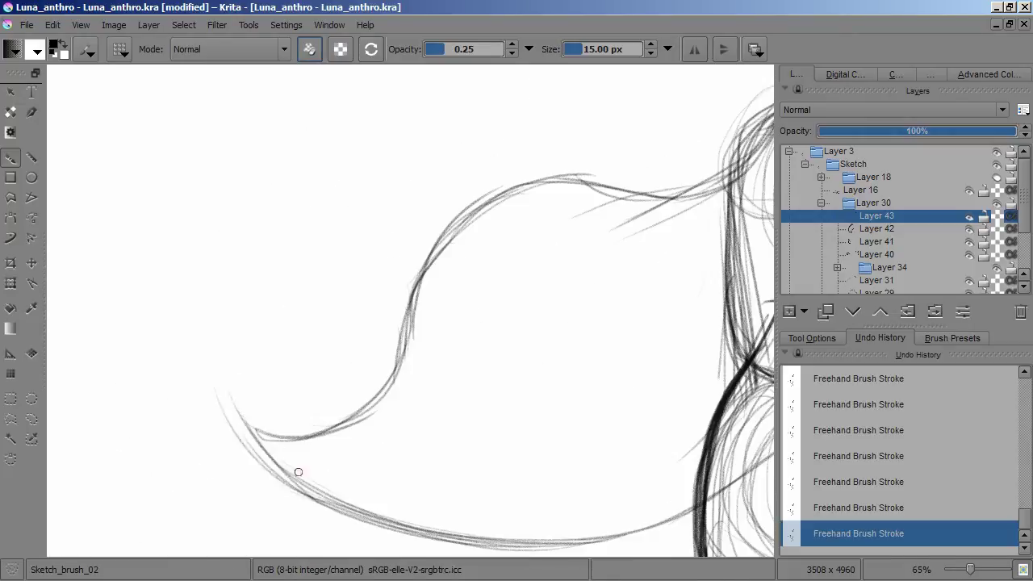
scroll(234, 393, "down", 4)
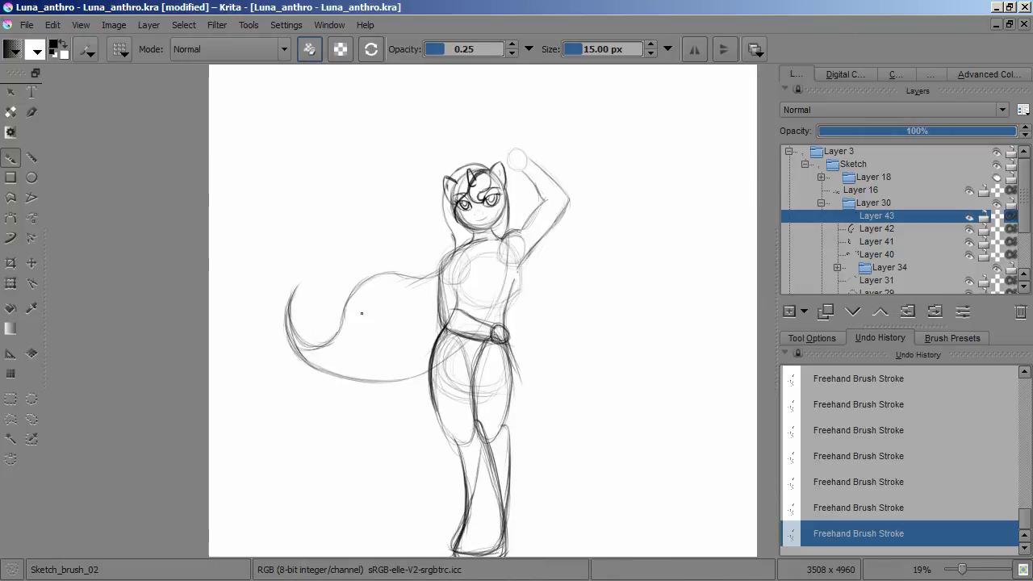
- Transform the horn on Layer 41 to make it taller and slant its base
scroll(491, 154, "up", 10)
key("ctrl+t")
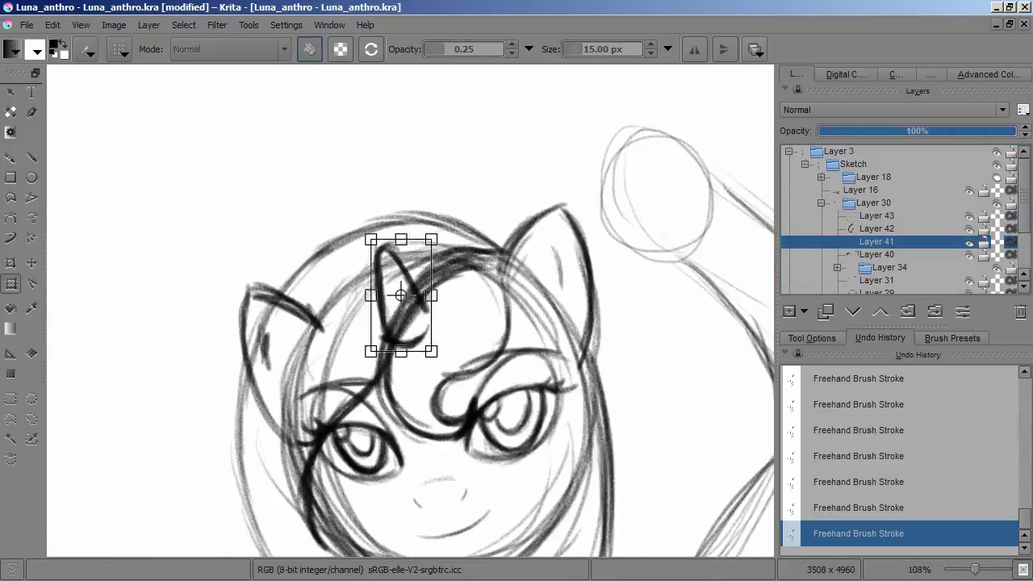
scroll(411, 311, "down", 1)
left_click_drag(453, 210, 476, 174)
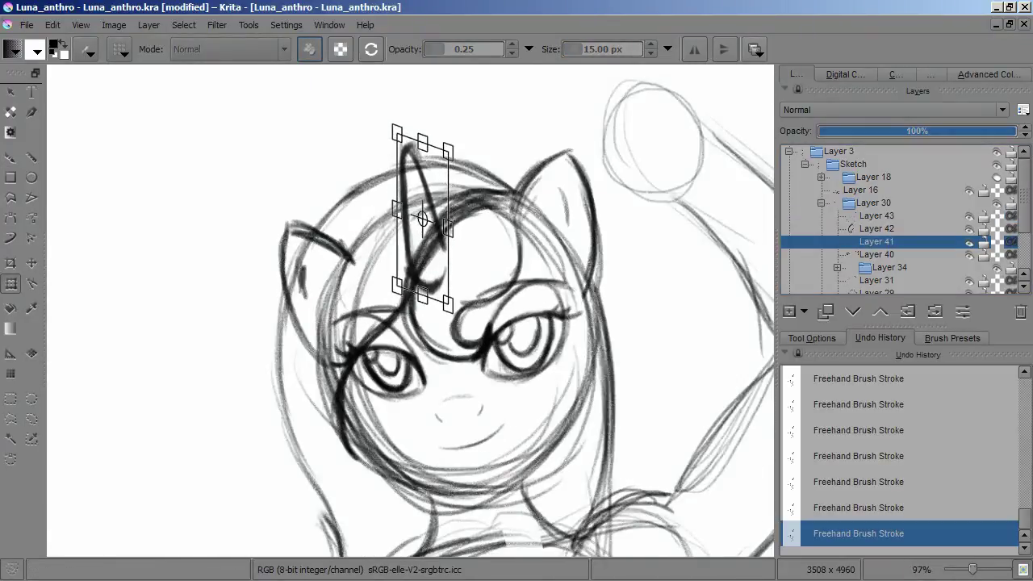
key("Return")
scroll(524, 312, "down", 1)
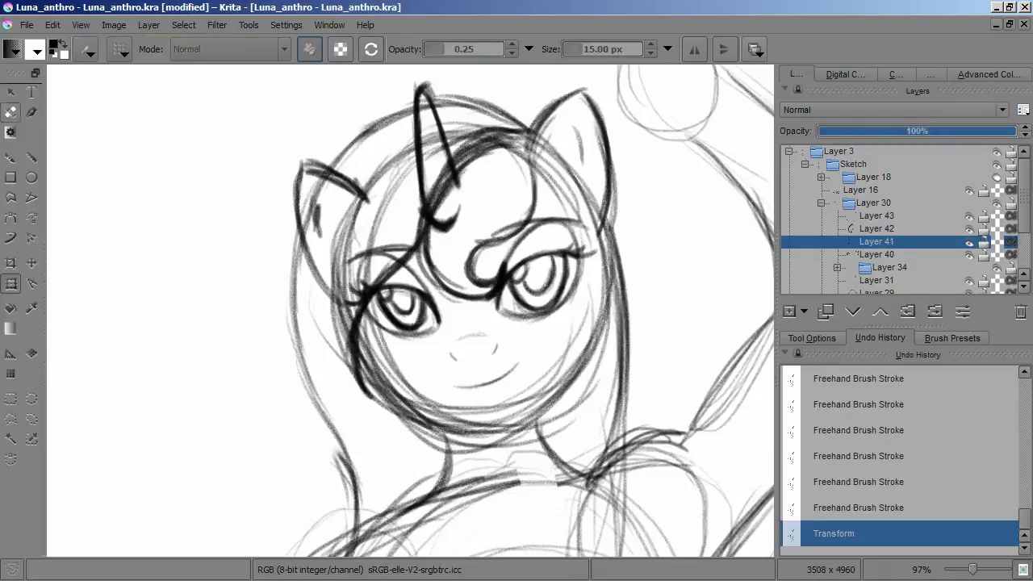
- Add a new layer and draw the tail's lower edge waving out from the hips and ending in a curl beside the shin
key("b")
scroll(340, 280, "down", 3)
left_click_drag(358, 312, 301, 249)
key("Insert")
scroll(440, 141, "up", 2)
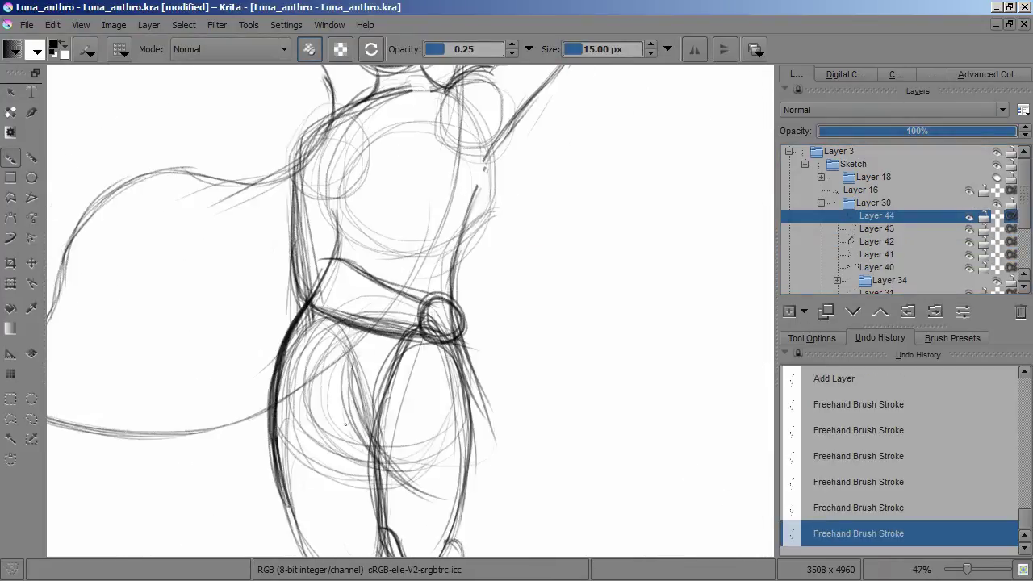
left_click_drag(566, 472, 476, 258)
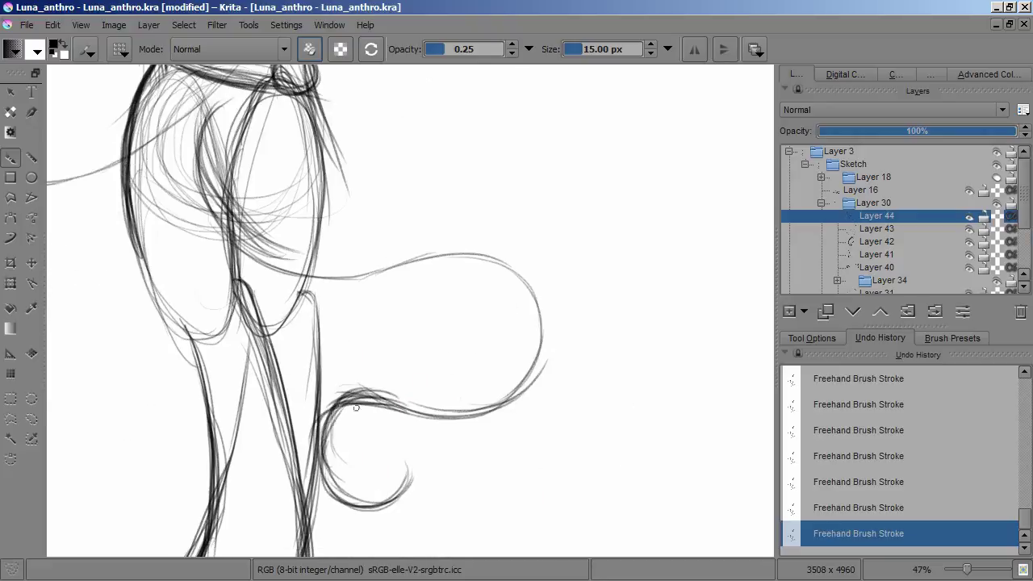
scroll(325, 469, "up", 3)
- Draw the tail's outer edge as a wide arc from the hip around to the curled tip
scroll(396, 301, "down", 4)
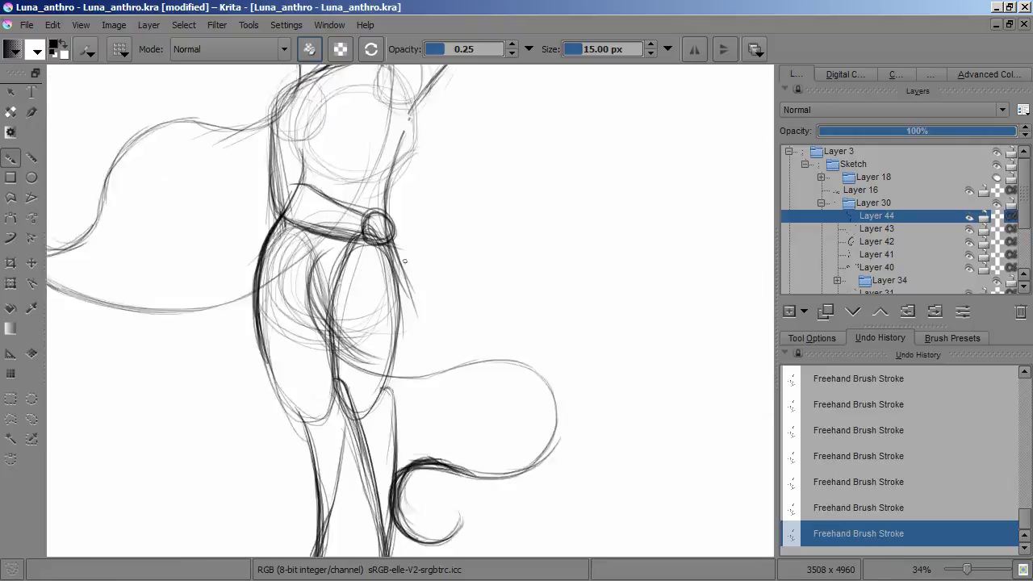
scroll(397, 301, "up", 1)
mouse_move(568, 193)
left_mouse_down()
mouse_move(478, 119)
mouse_move(433, 396)
left_mouse_up()
scroll(434, 396, "up", 3)
scroll(420, 324, "down", 3)
scroll(420, 325, "up", 5)
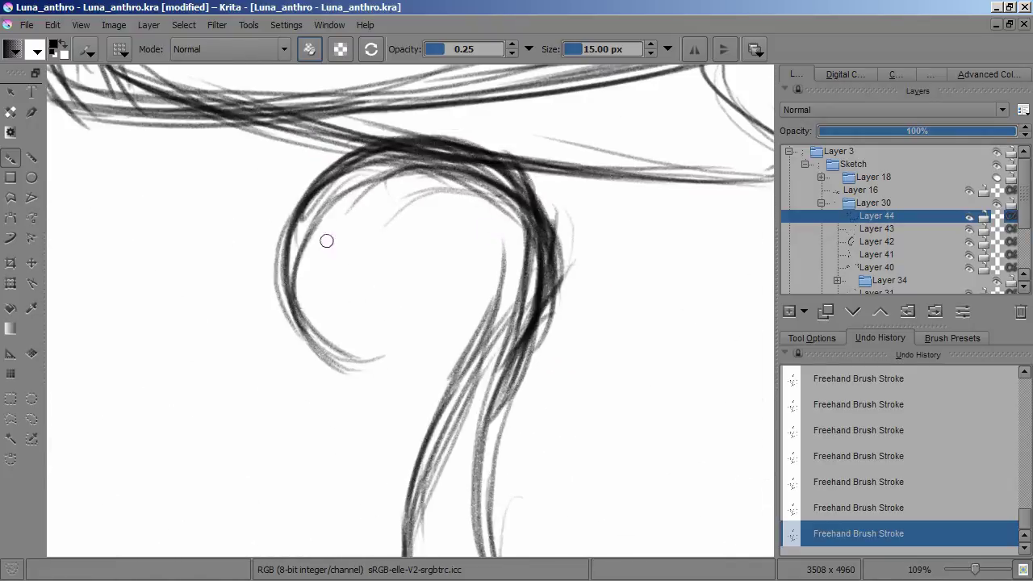
- Erase the overlapping lines near the tail's curl, darken its edges and reinforce the tail's upper edge by the hip
key("e")
mouse_move(524, 371)
left_mouse_down()
mouse_move(554, 202)
mouse_move(427, 415)
left_mouse_up()
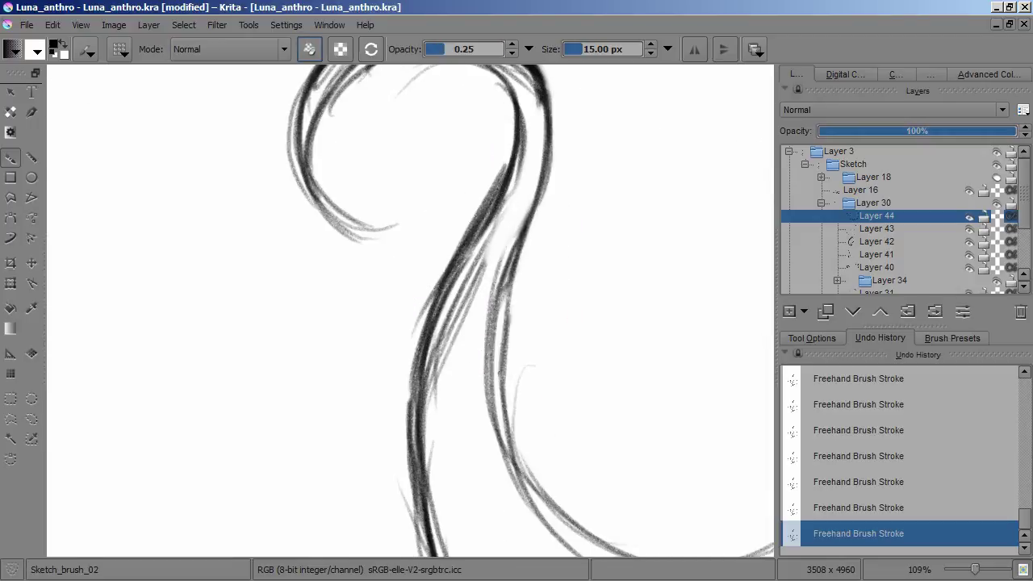
scroll(538, 249, "down", 4)
scroll(496, 326, "up", 2)
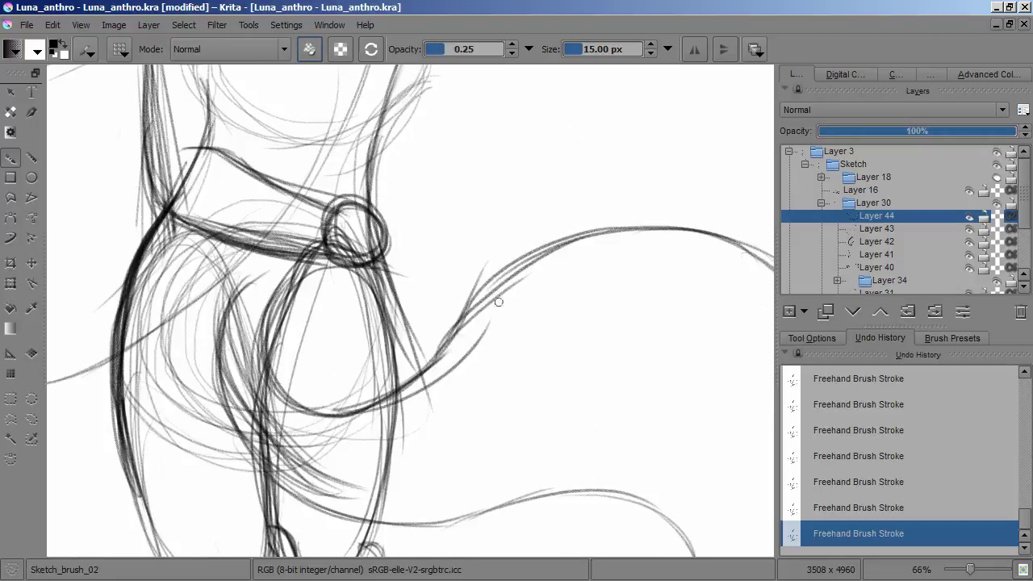
scroll(490, 360, "down", 3)
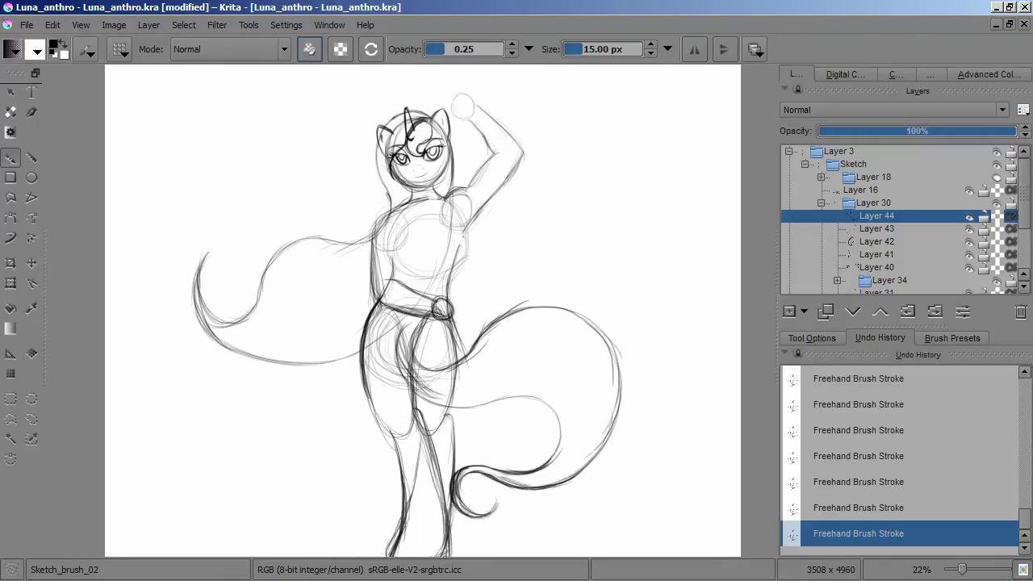
- Return to the mane on Layer 43 and draw a small spiral curl at the end of the side strand
scroll(579, 289, "up", 3)
key("Page_Down")
scroll(444, 331, "up", 3)
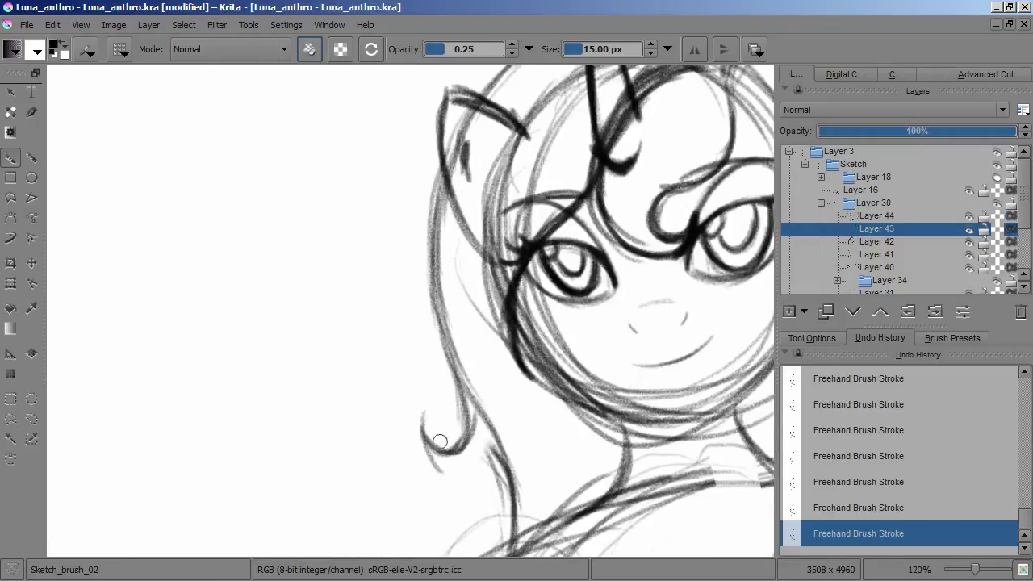
scroll(426, 297, "down", 4)
scroll(427, 297, "down", 3)
scroll(410, 312, "up", 2)
- Add Layer 45 below the Layer 30 group and draw the two curved chest contours over the torso
key("Insert")
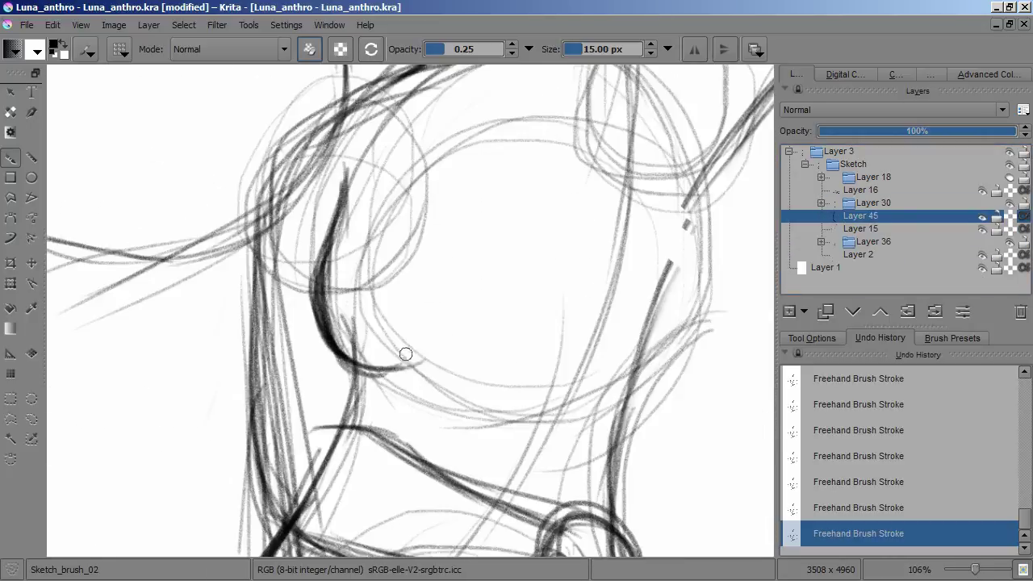
left_click_drag(406, 353, 317, 426)
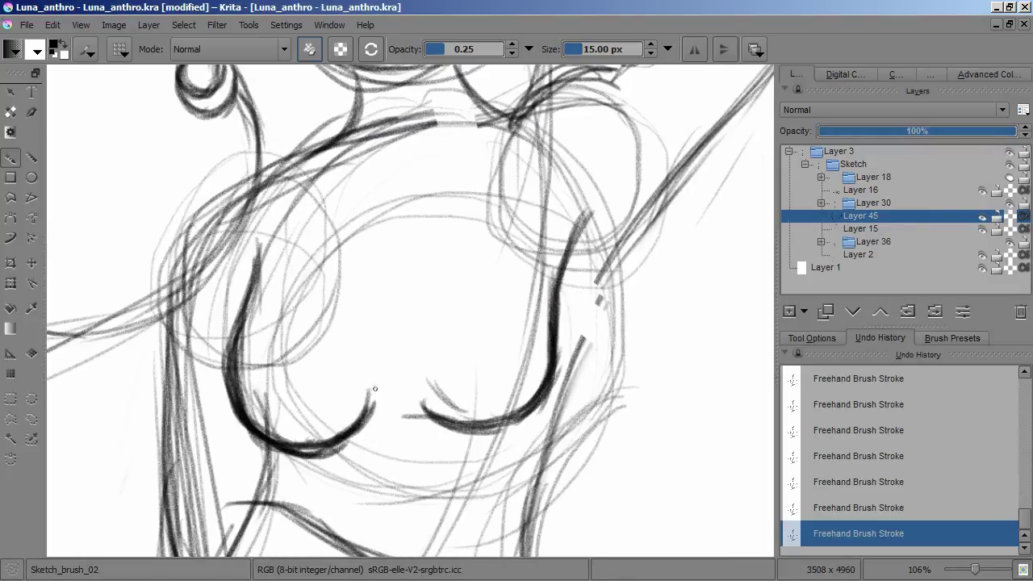
scroll(558, 304, "down", 5)
scroll(436, 285, "up", 6)
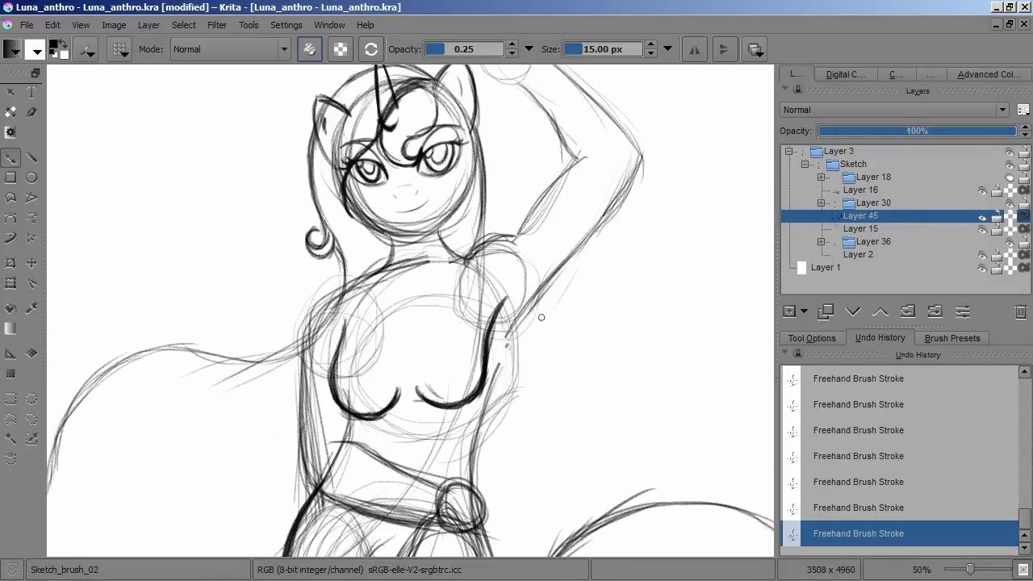
- Add a new layer, draw short collarbone marks below the neck and transform them
key("Insert")
scroll(471, 289, "down", 5)
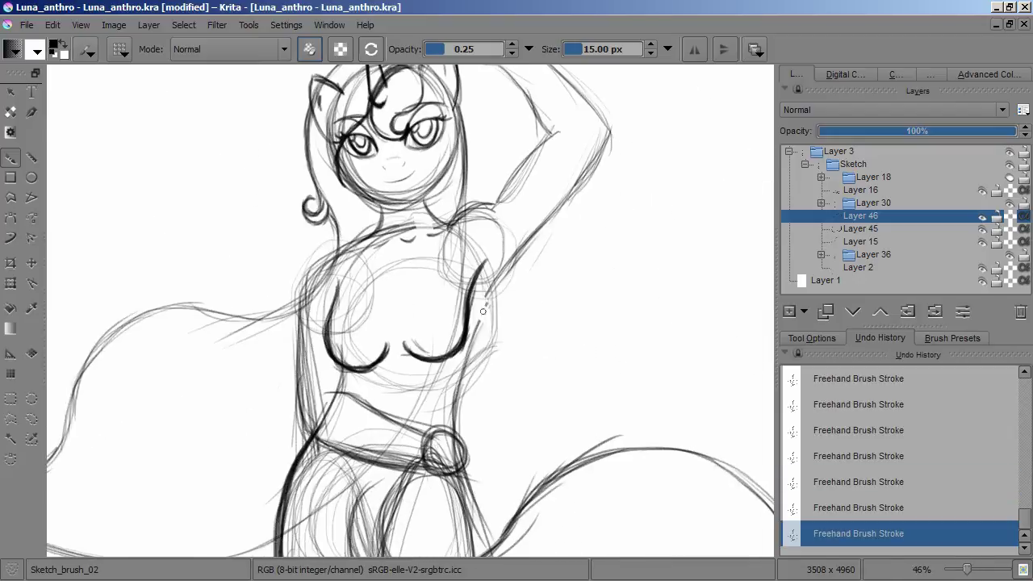
key("ctrl+t")
scroll(537, 302, "up", 5)
scroll(538, 302, "down", 5)
scroll(538, 302, "down", 5)
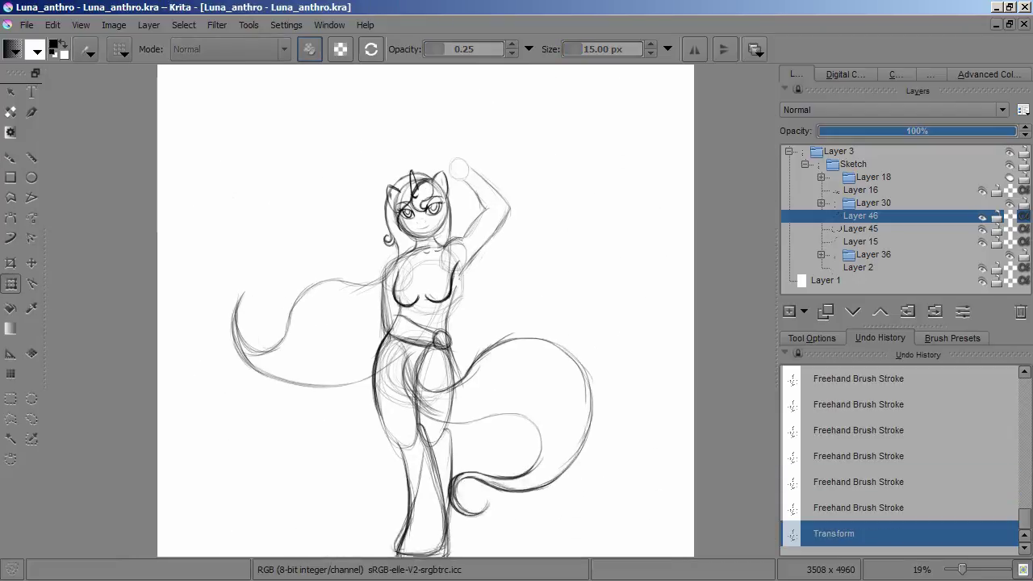
- Show the winged pony group, Layer 18, to check it against the figure, and hide it again
scroll(537, 302, "up", 4)
left_click(874, 177)
scroll(904, 219, "down", 2)
left_click(1009, 176)
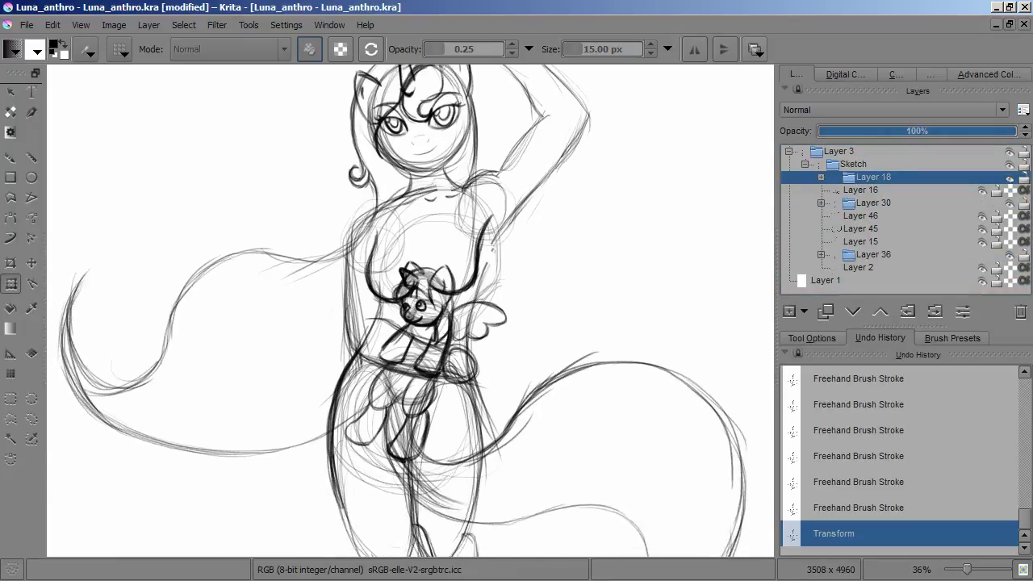
left_click(1009, 177)
- Add a new layer above the chest contours on Layer 45, sketch strokes on it with the brush and hide that layer
left_click(10, 157)
scroll(261, 420, "up", 4)
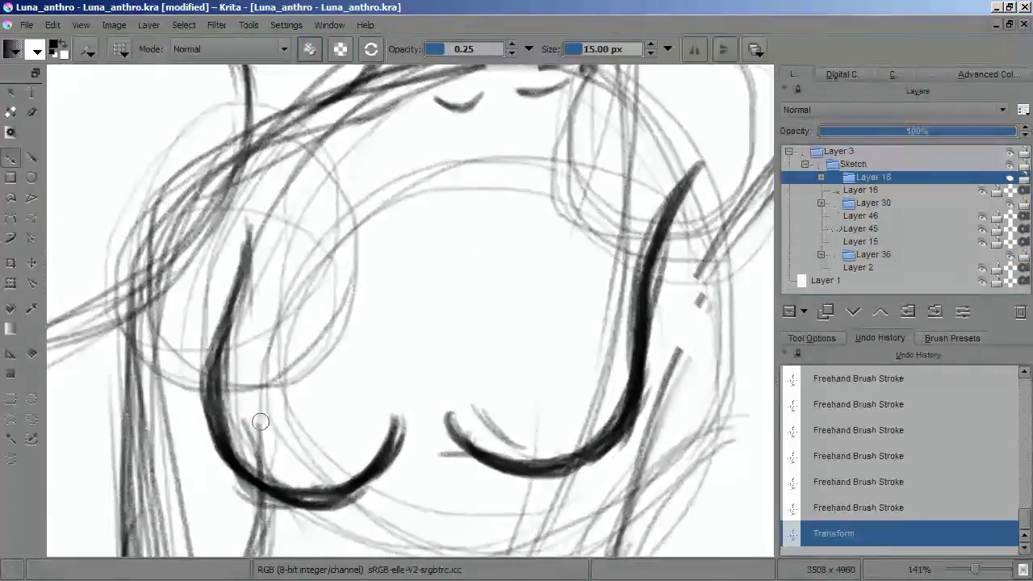
left_click(861, 190)
left_click(861, 216)
key("Insert")
scroll(410, 311, "down", 3)
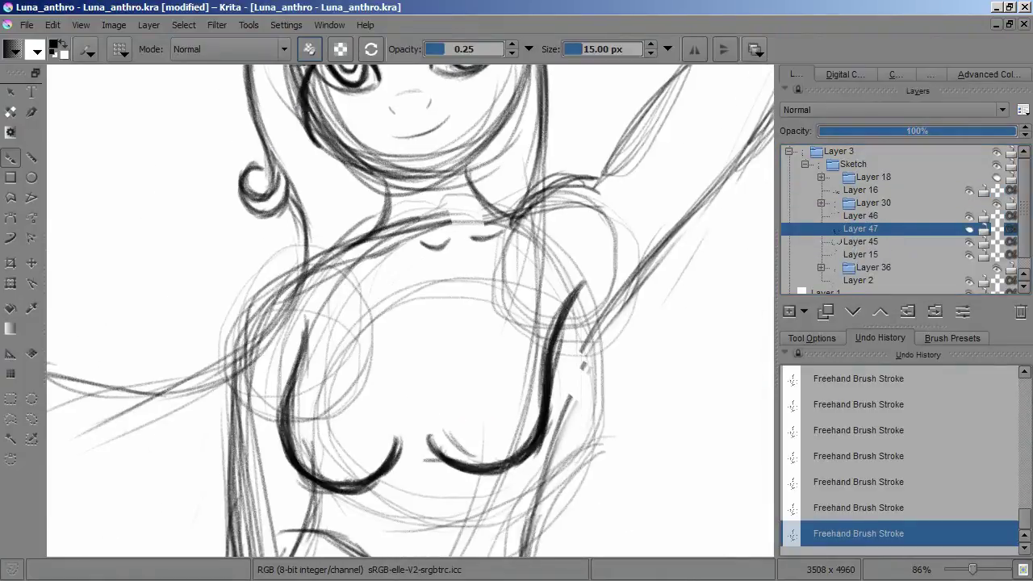
- Add Layer 48 above Layer 46 and draw the dark Y-shaped pelvis contour where the thighs meet
scroll(573, 281, "down", 6)
left_click(821, 203)
left_click(874, 203)
left_click(861, 216)
scroll(475, 342, "up", 1)
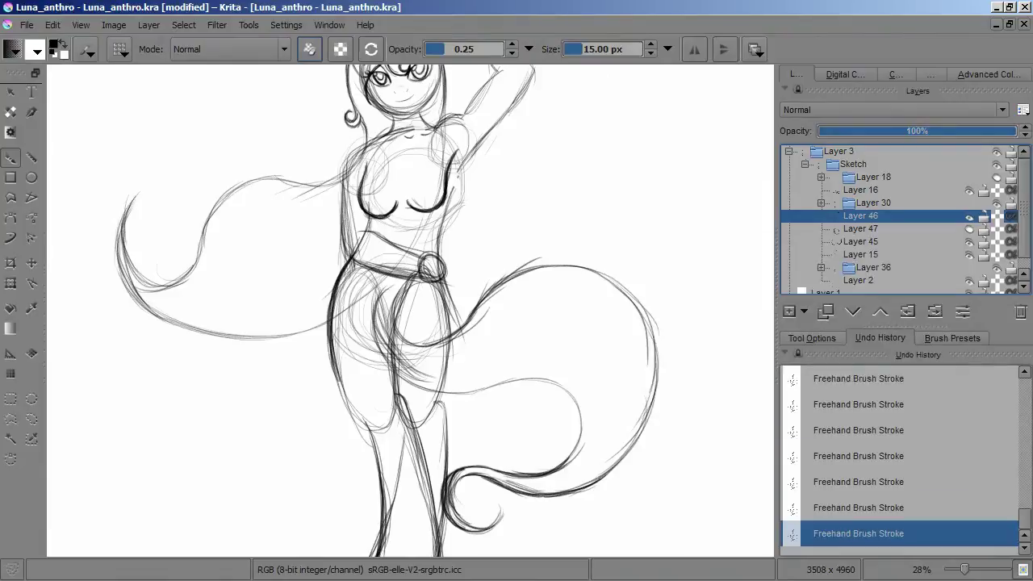
key("Insert")
scroll(475, 341, "up", 4)
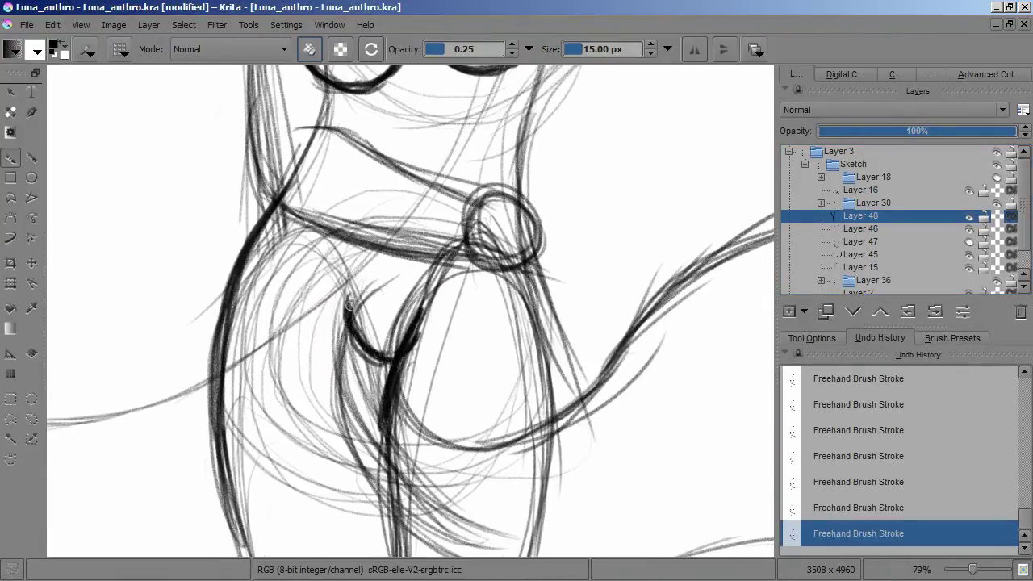
scroll(404, 331, "down", 5)
scroll(404, 331, "up", 4)
scroll(404, 331, "down", 7)
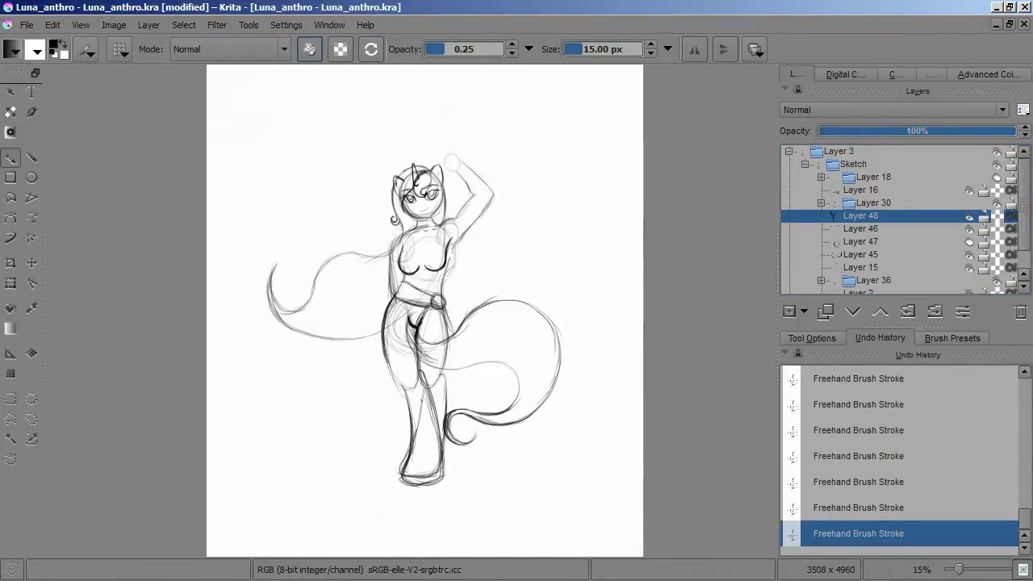
scroll(476, 348, "up", 4)
scroll(476, 349, "down", 4)
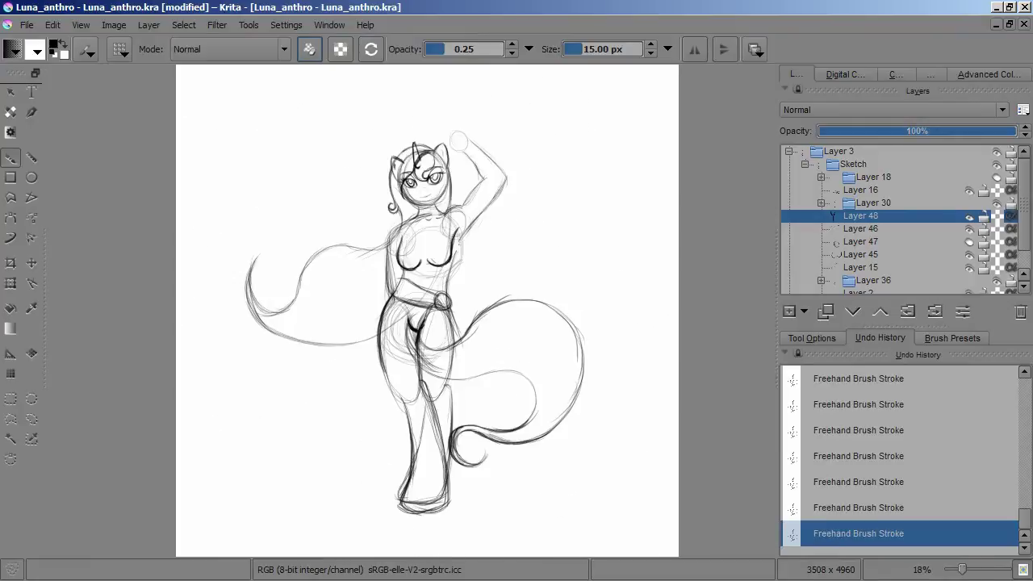
- Create the group Layer 49 with a new Layer 50 inside and sketch a pointed shirt collar around the neck
key("ctrl+g")
key("Insert")
scroll(425, 190, "up", 10)
left_click_drag(374, 311, 373, 355)
left_click_drag(330, 346, 319, 367)
left_click_drag(338, 339, 300, 400)
left_click_drag(355, 380, 379, 424)
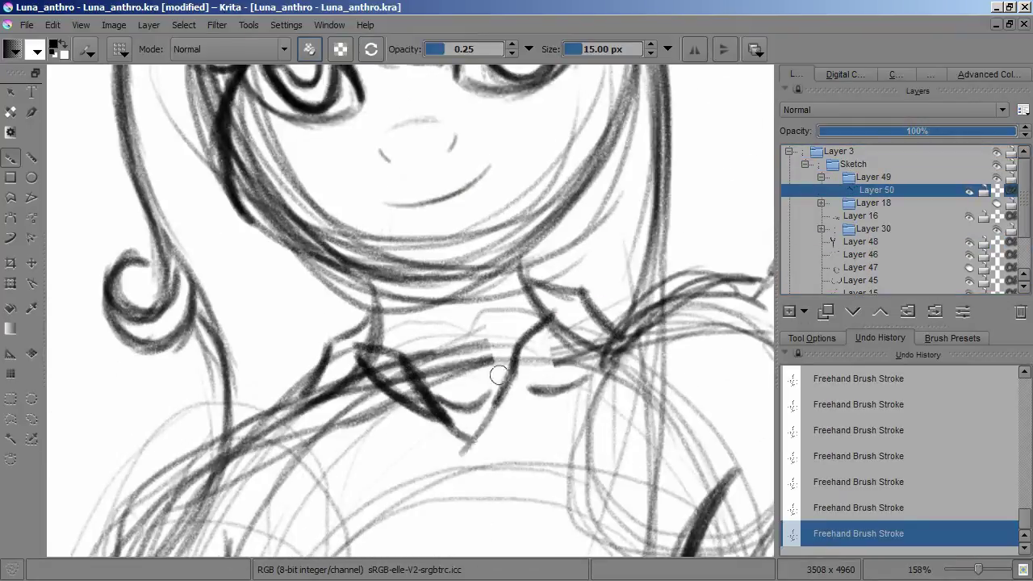
scroll(454, 448, "down", 3)
scroll(272, 353, "up", 5)
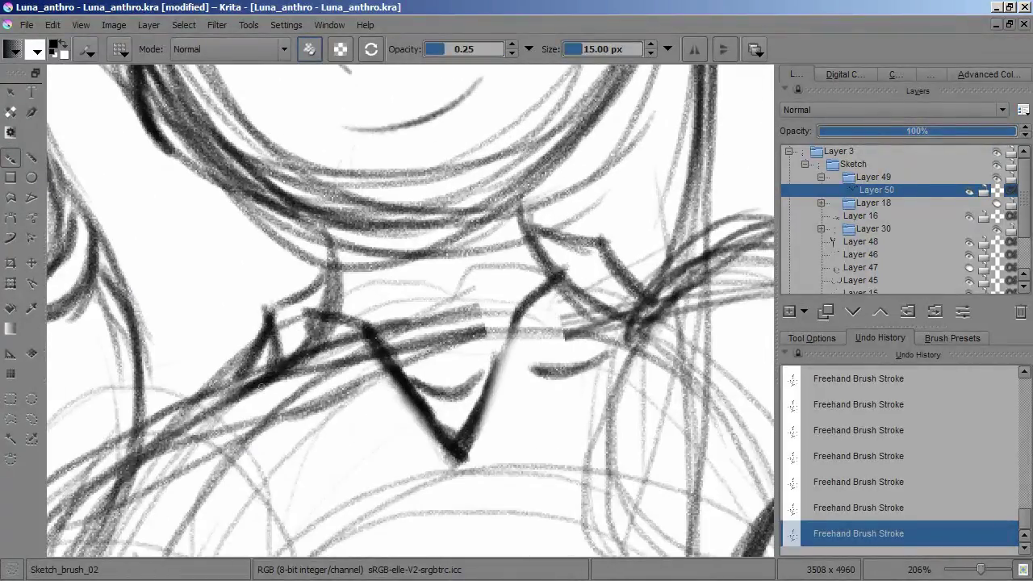
- Try to rework the pointed collar lines at the neckline with the brush and eraser
key("e")
key("e")
left_click_drag(412, 378, 473, 376)
key("e")
left_click_drag(415, 346, 565, 267)
left_click_drag(485, 404, 513, 343)
- Draw a plain V-shaped neckline from both shoulders down to a point on the upper chest
left_click_drag(634, 262, 486, 529)
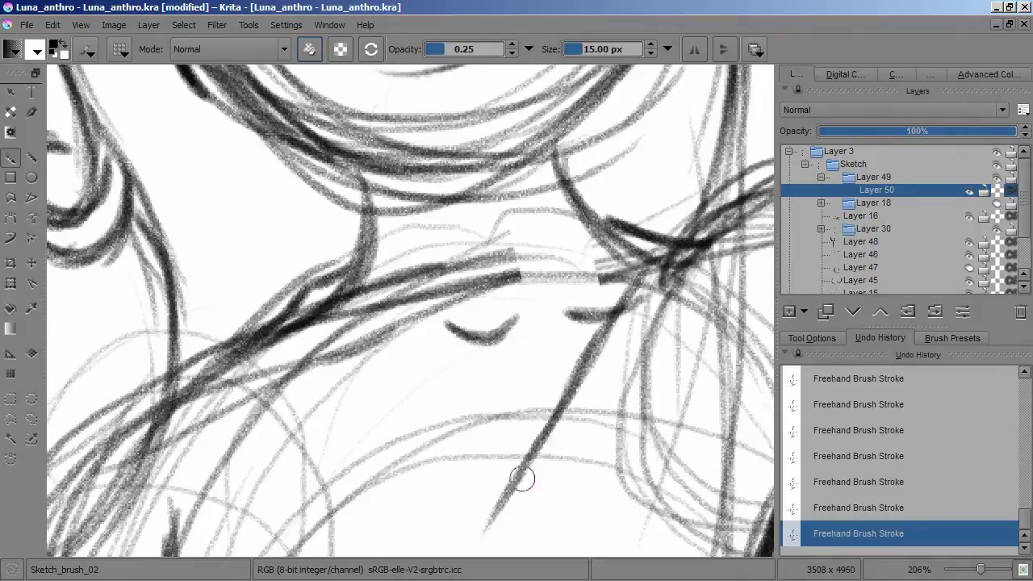
left_click_drag(323, 316, 494, 537)
left_click_drag(318, 281, 462, 492)
left_click_drag(646, 239, 512, 462)
scroll(511, 462, "down", 5)
scroll(405, 310, "up", 3)
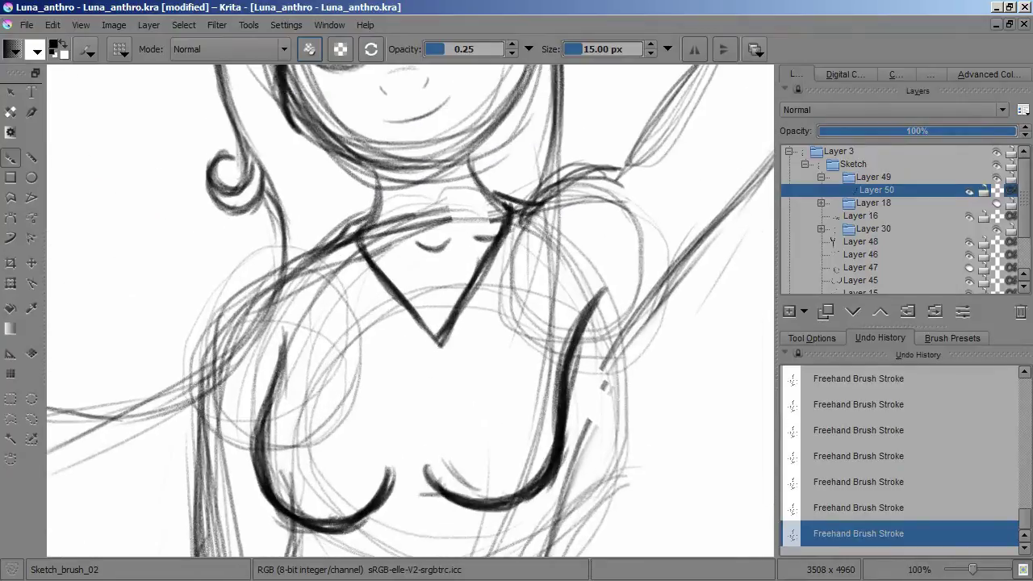
key("slash")
key("slash")
scroll(396, 404, "down", 3)
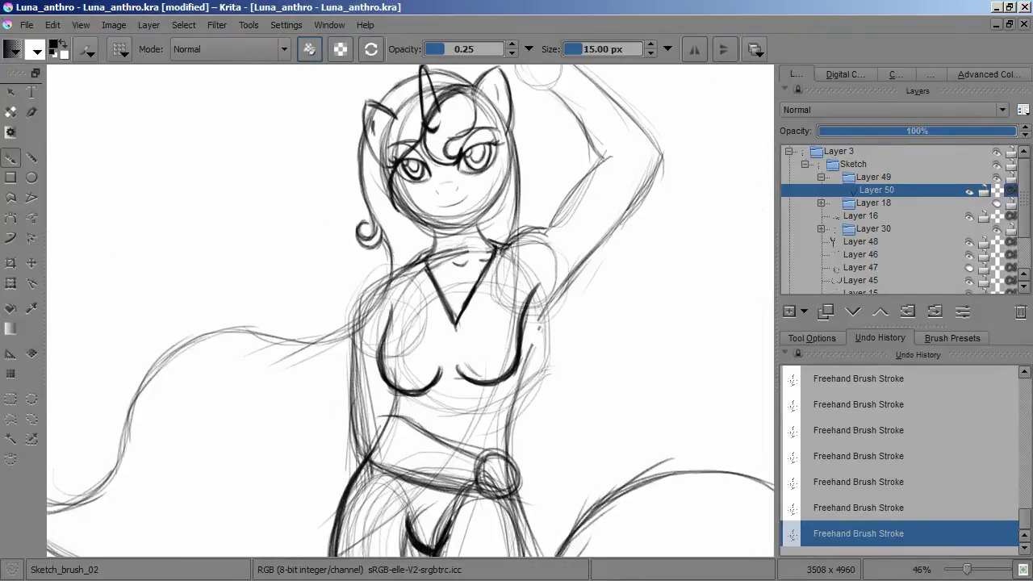
- Draw the raised arm's sleeve with elbow folds and a wrist cuff, continuing its outer edge down the torso side
scroll(397, 404, "up", 5)
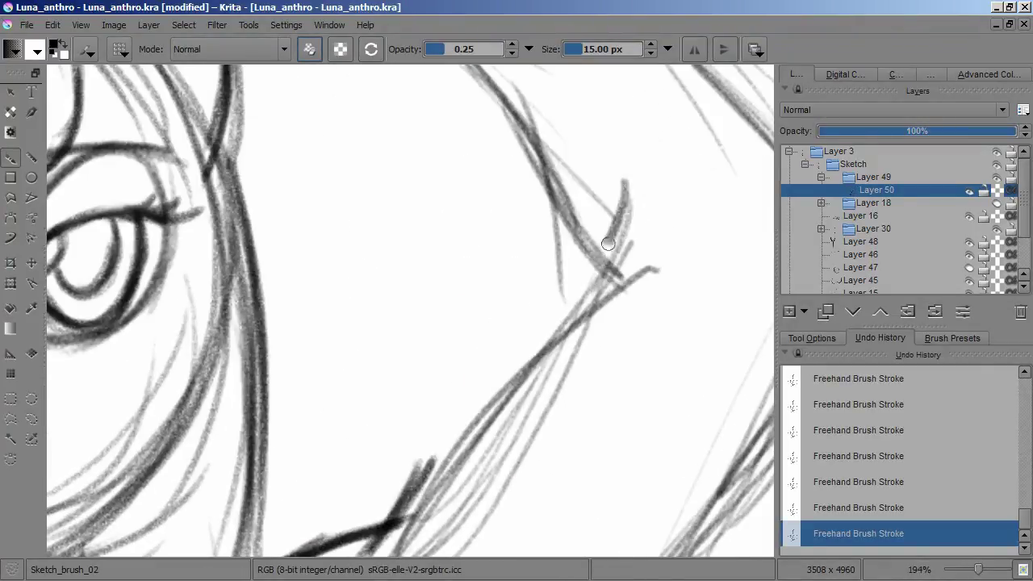
left_click_drag(614, 307, 626, 202)
scroll(554, 199, "down", 3)
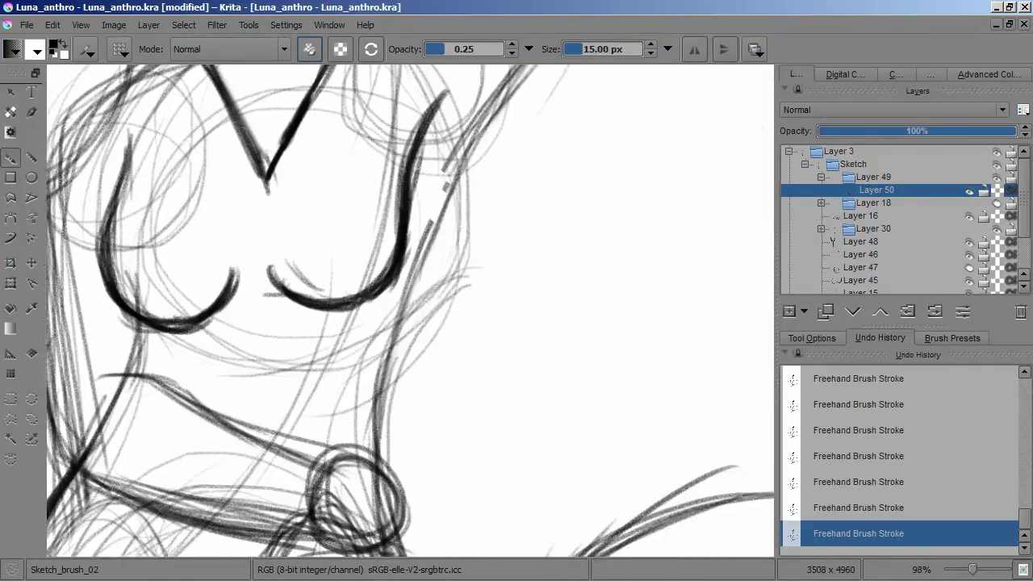
scroll(413, 425, "up", 2)
left_click_drag(267, 222, 250, 339)
key("slash")
key("slash")
left_click_drag(254, 388, 290, 378)
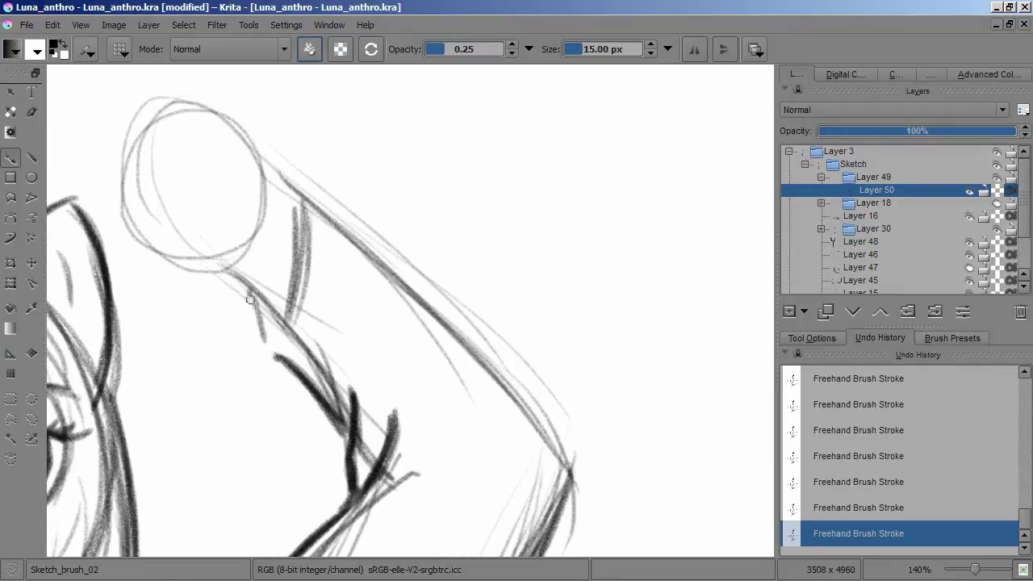
left_click_drag(315, 194, 549, 427)
scroll(549, 428, "down", 2)
scroll(484, 243, "up", 2)
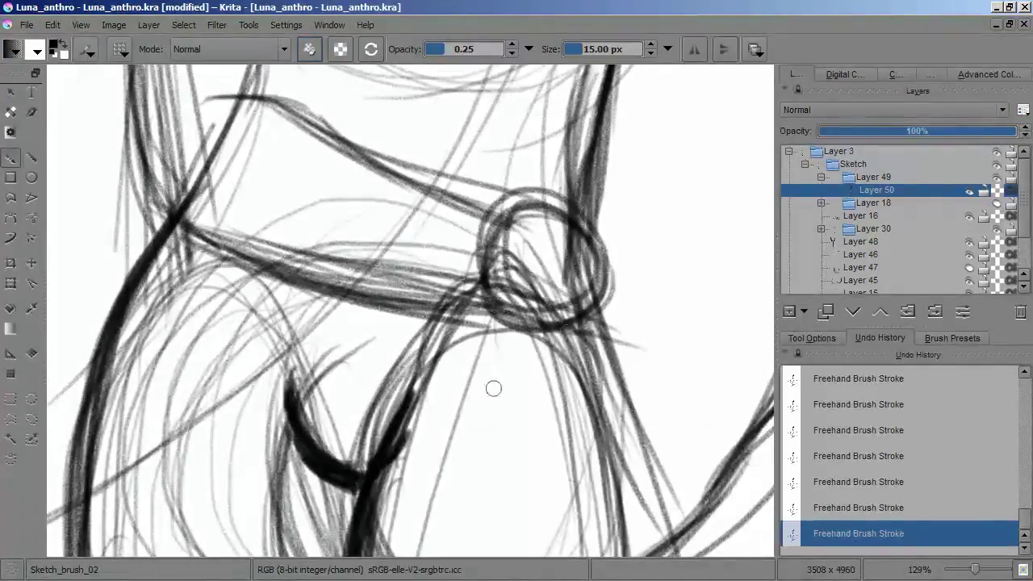
- Draw the shirt's pointed hem over the hips
left_click_drag(350, 310, 444, 505)
left_click_drag(250, 447, 335, 504)
scroll(203, 349, "down", 4)
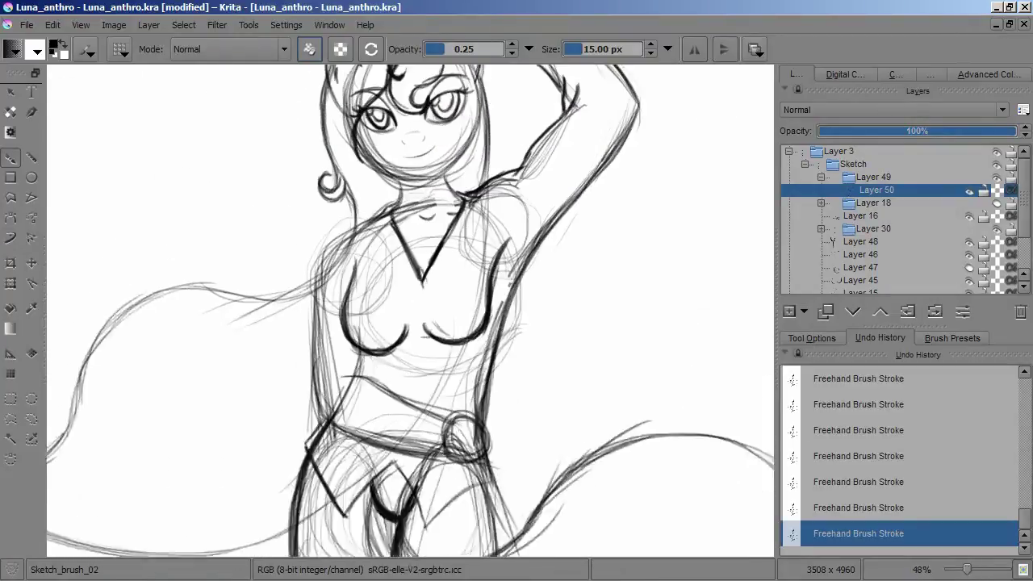
- Outline the sleeve of the arm bent across the waist, from the shoulder around the elbow and along the forearm
scroll(327, 321, "up", 6)
scroll(326, 321, "down", 2)
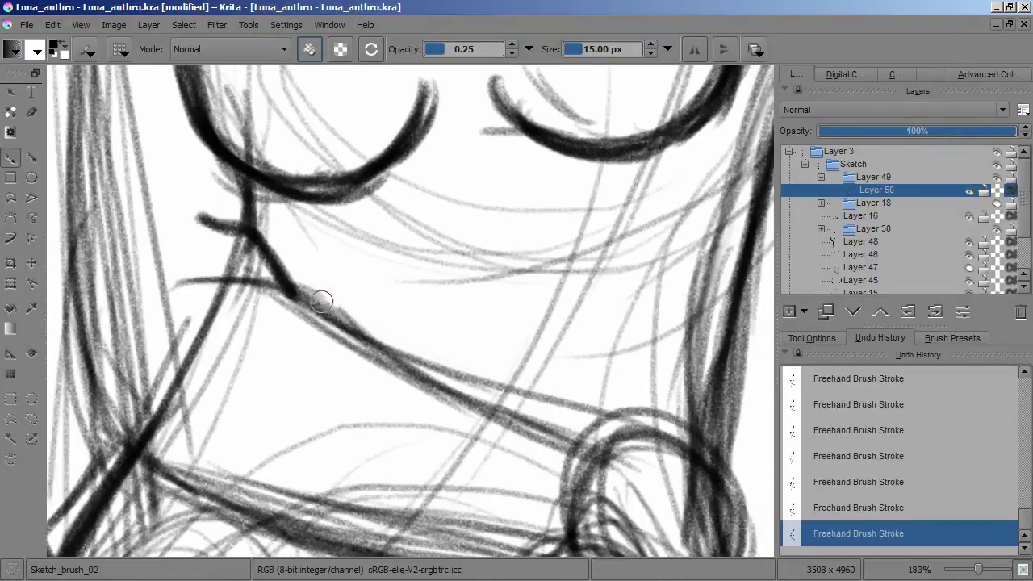
scroll(495, 332, "up", 2)
scroll(496, 332, "up", 6)
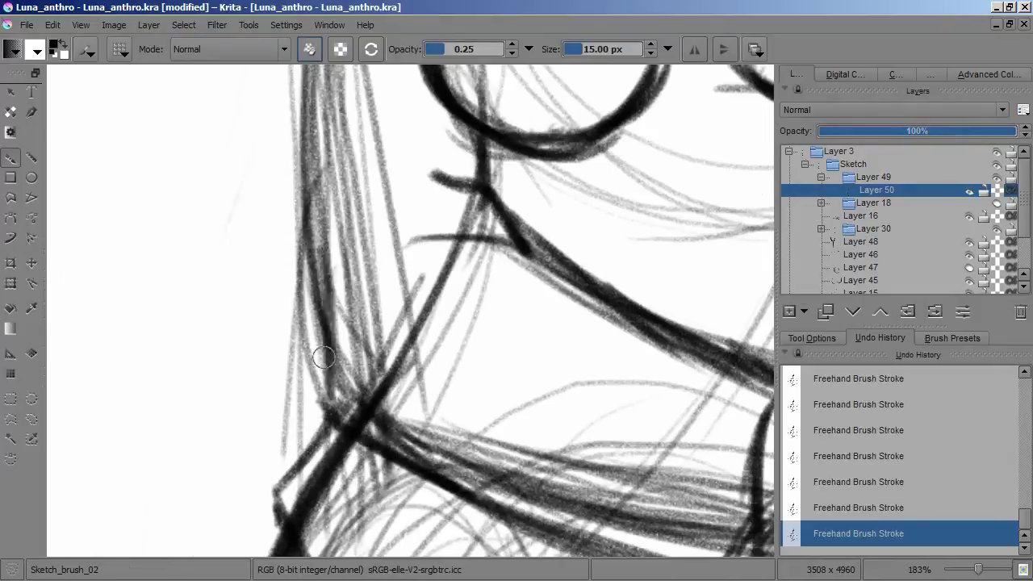
scroll(537, 161, "up", 5)
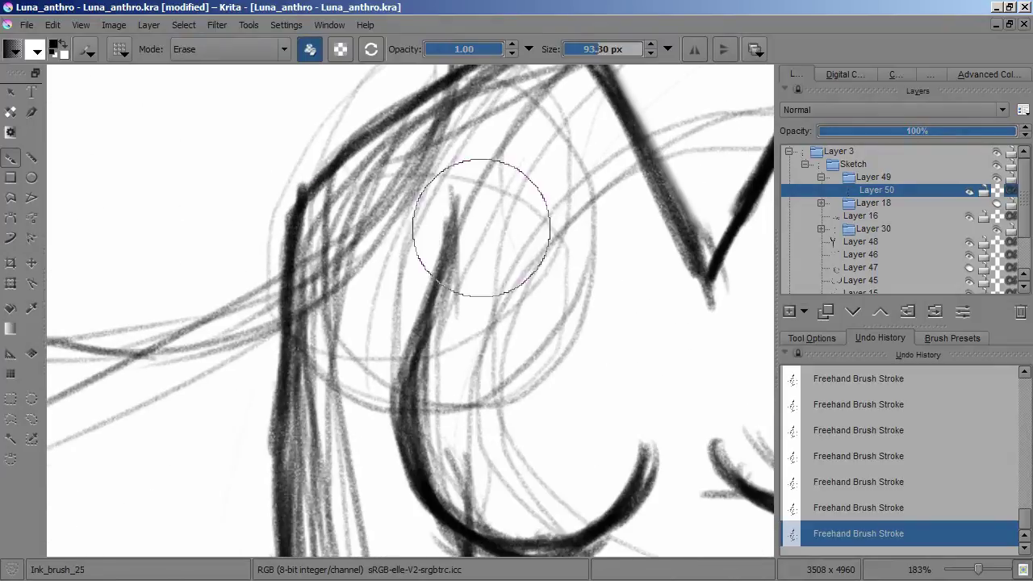
- Fade the chest contour layer and draw the shirt's edge along the chest beside the bent arm on Layer 50
scroll(260, 421, "down", 1)
scroll(207, 372, "up", 2)
left_click_drag(310, 323, 456, 197)
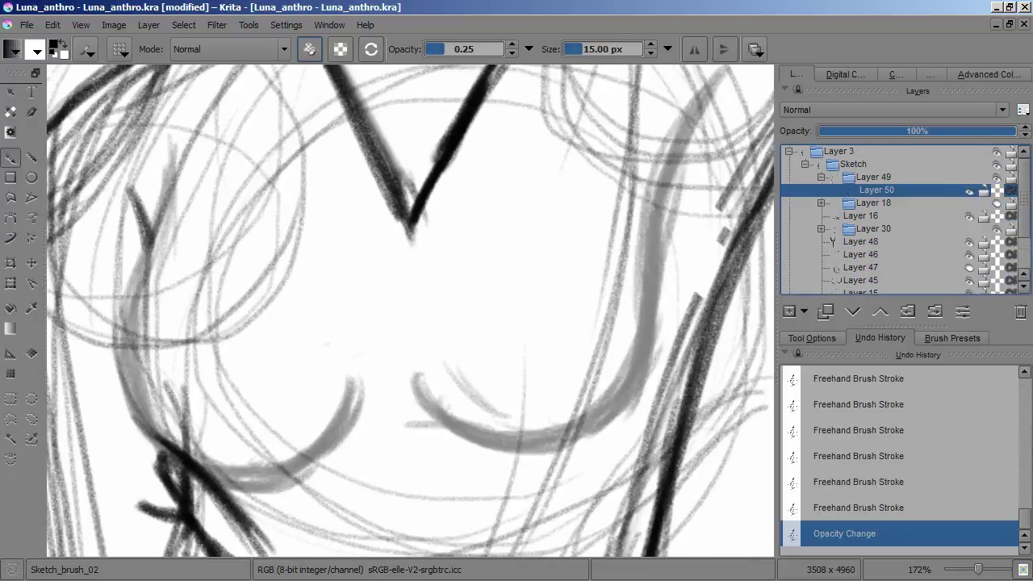
left_click_drag(195, 468, 143, 415)
scroll(403, 323, "up", 1)
left_click_drag(165, 212, 121, 396)
left_click_drag(121, 170, 161, 452)
scroll(270, 390, "down", 3)
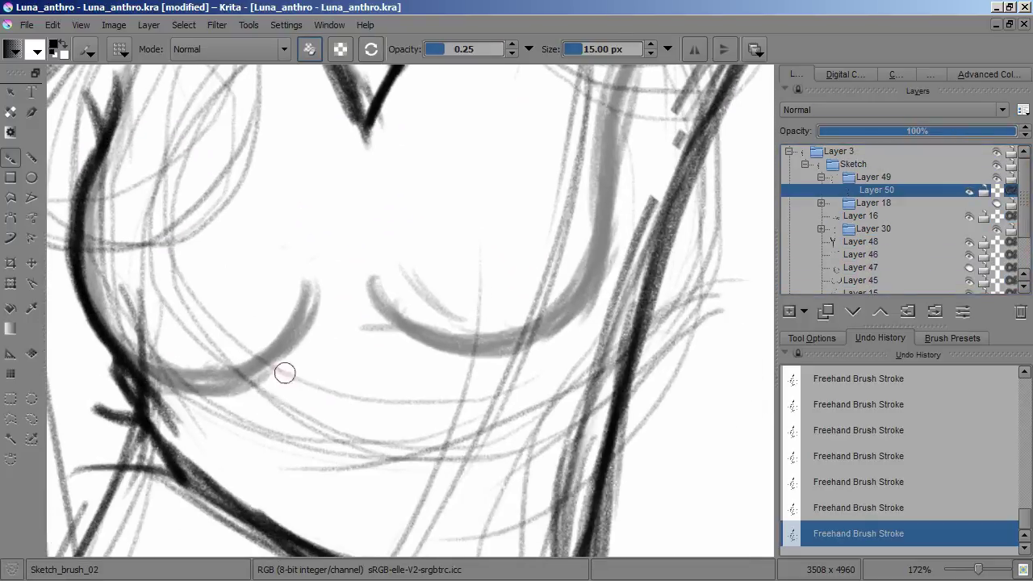
- Draw the shirt's fabric folds under and across the chest and its edge near the raised arm
scroll(451, 225, "up", 2)
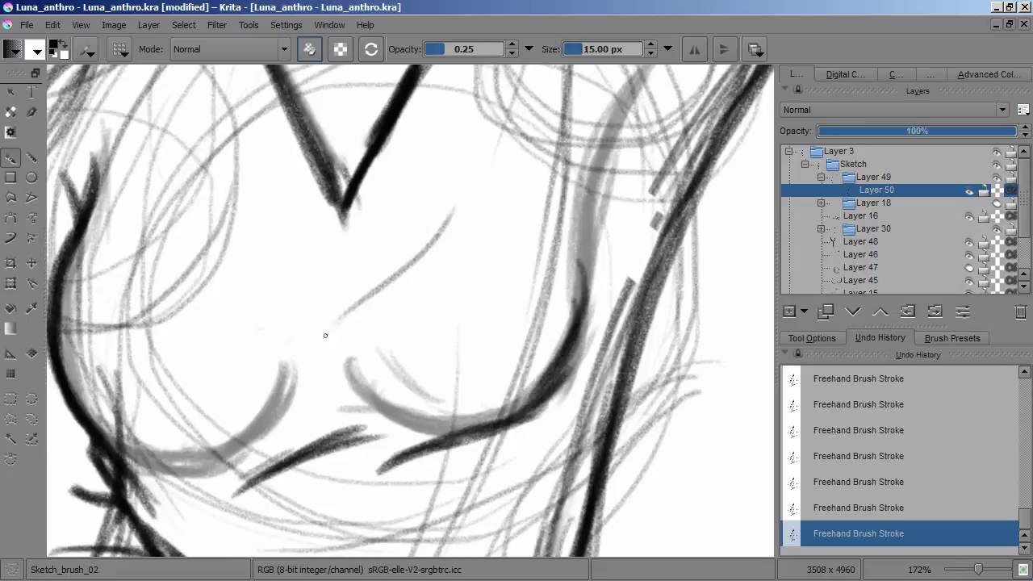
scroll(455, 197, "down", 3)
scroll(452, 318, "up", 4)
scroll(344, 242, "down", 2)
scroll(588, 217, "down", 5)
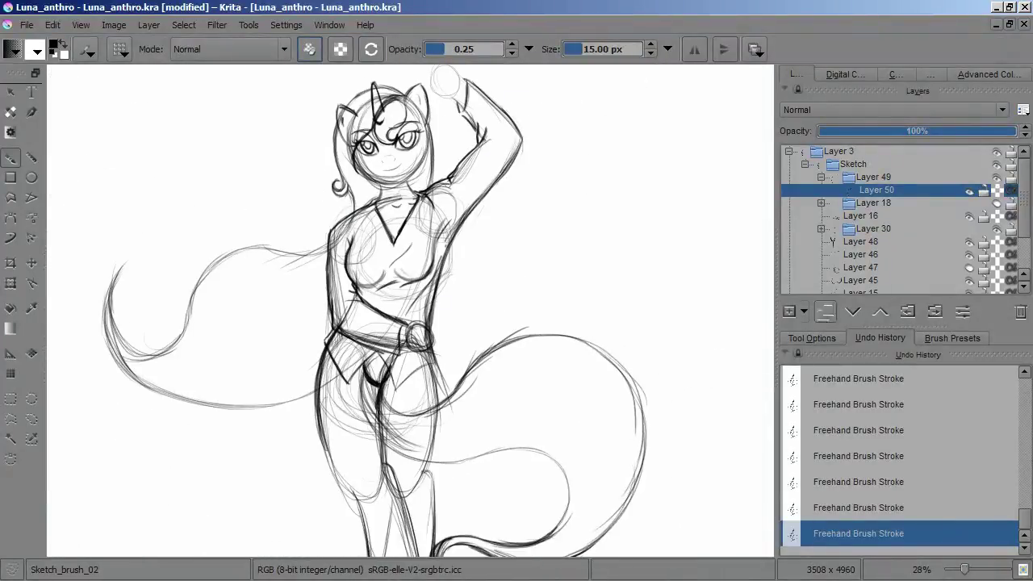
- Add Layer 51 in the clothing group and sketch the trouser hem across the lower legs and a fold at the knee
key("Insert")
scroll(477, 477, "up", 6)
left_click_drag(376, 396, 477, 478)
scroll(477, 478, "down", 5)
left_click_drag(361, 443, 517, 425)
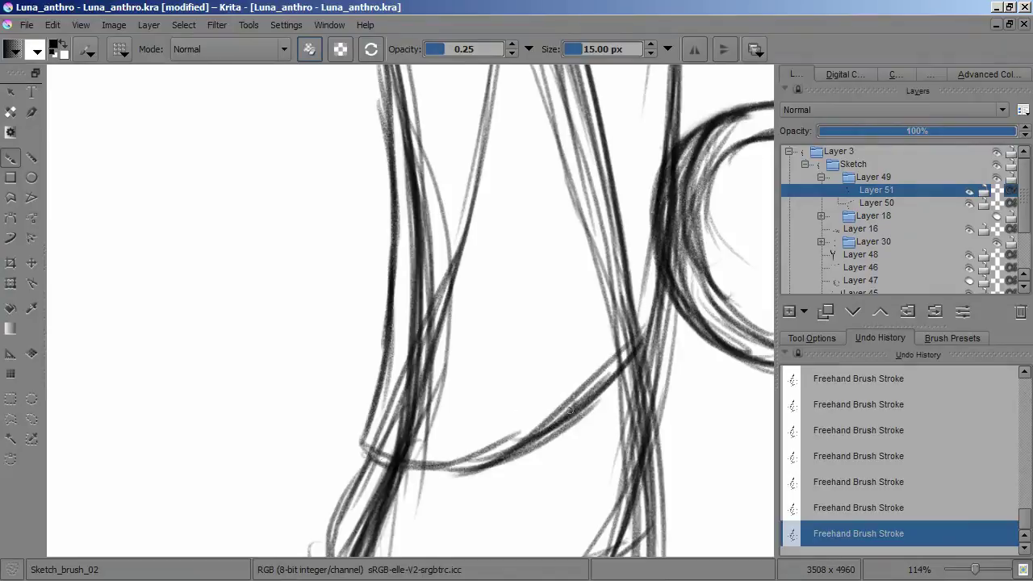
scroll(507, 264, "up", 5)
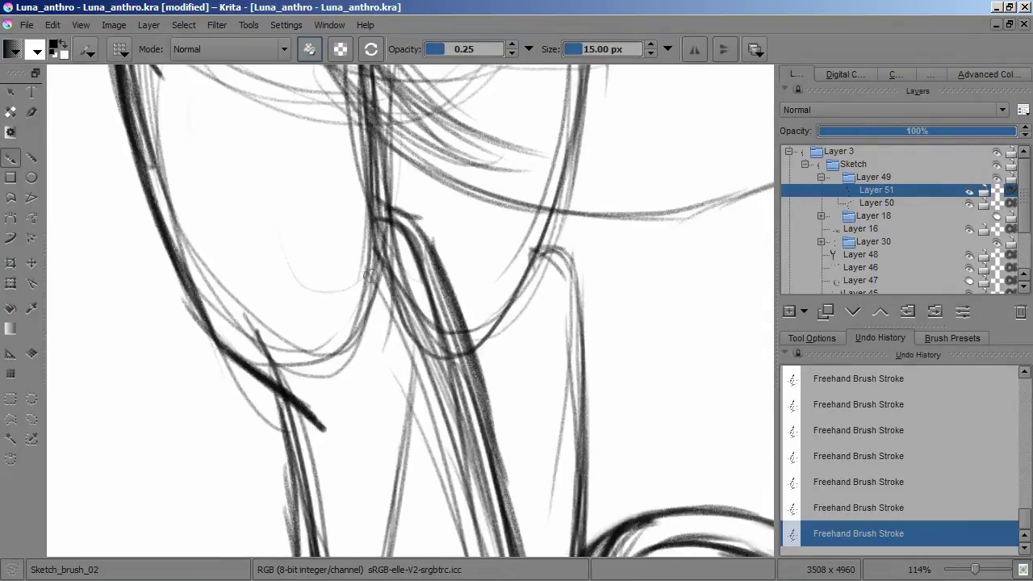
- Add a filter mask to Layer 48 that colours the pelvis contour red
scroll(424, 444, "down", 3)
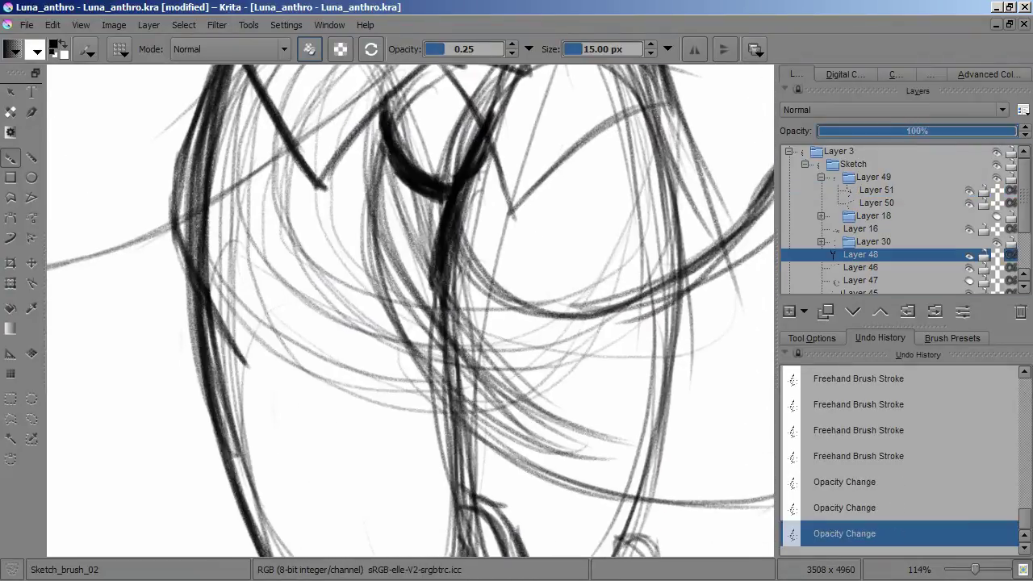
scroll(410, 311, "down", 3)
scroll(410, 311, "up", 3)
left_click(804, 312)
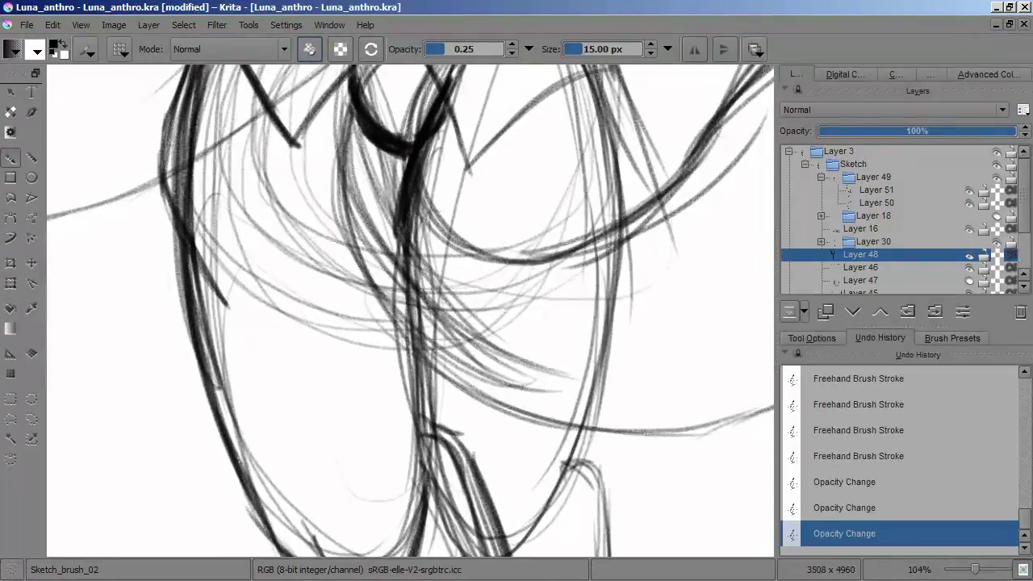
left_click(839, 436)
left_click(699, 481)
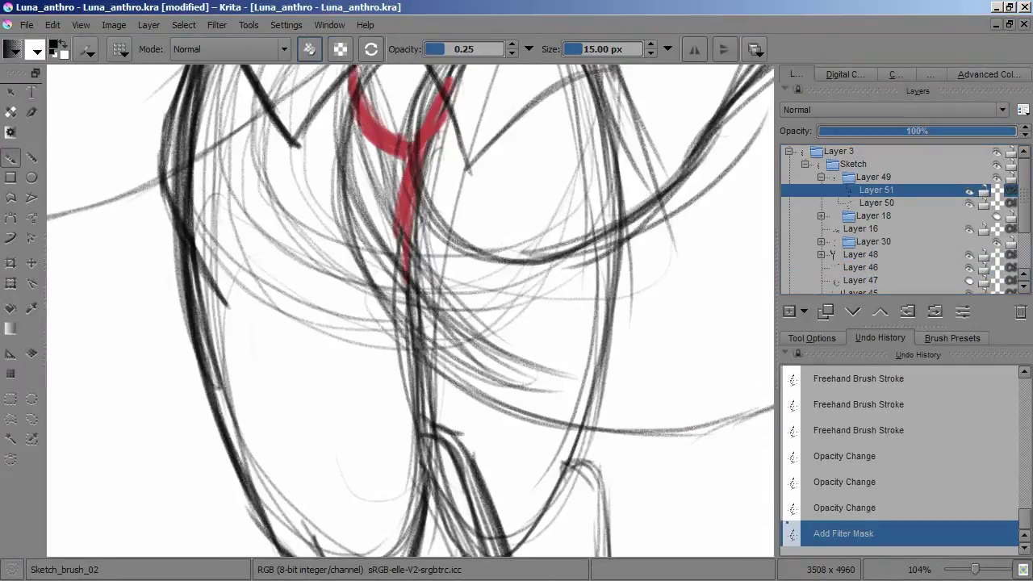
- Draw the trousers' inner-leg, knee and outer-thigh lines on a new Layer 52 and save the drawing
scroll(404, 323, "up", 3)
left_click_drag(431, 477, 368, 383)
scroll(367, 382, "down", 3)
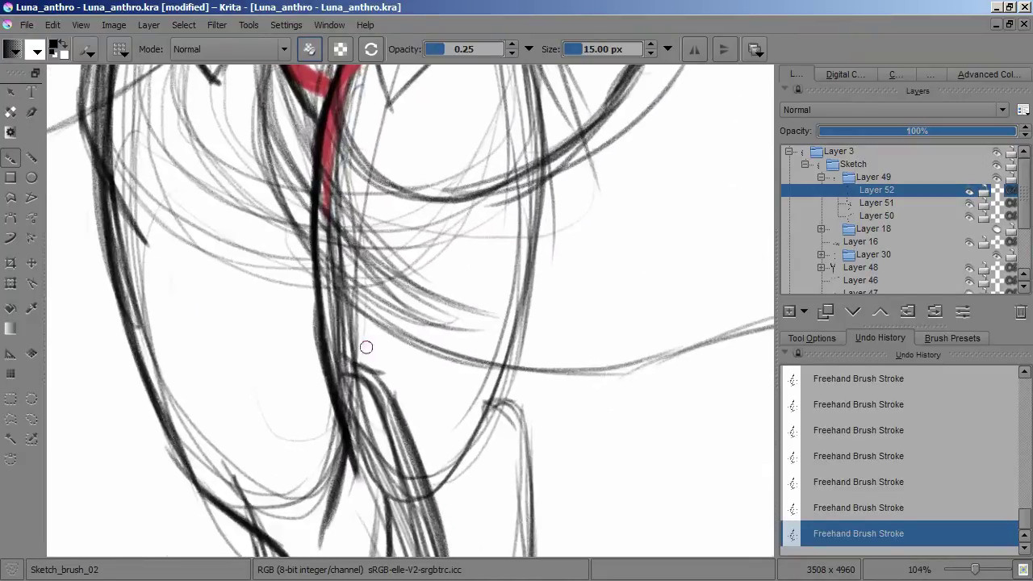
scroll(317, 344, "up", 3)
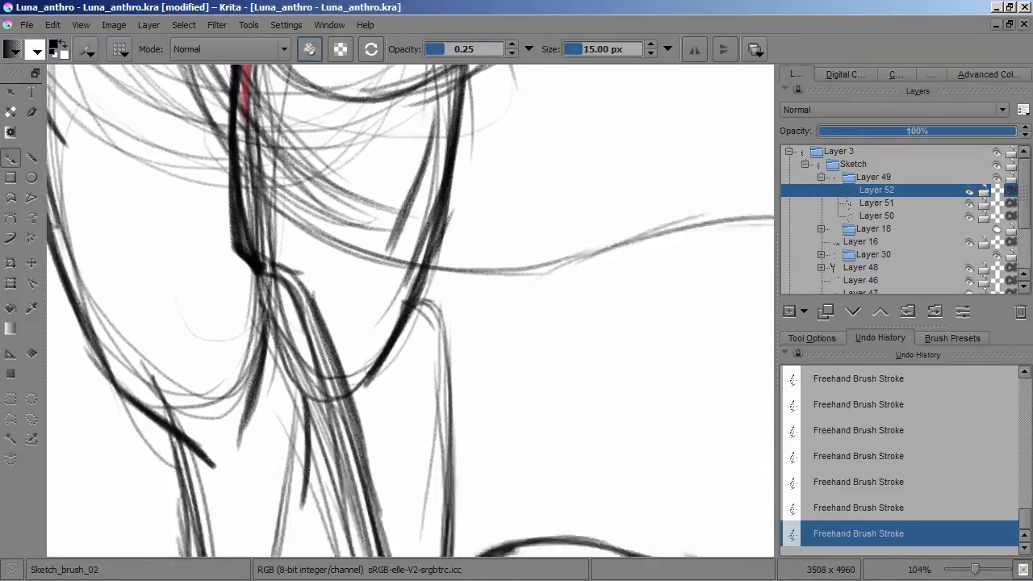
scroll(375, 511, "down", 5)
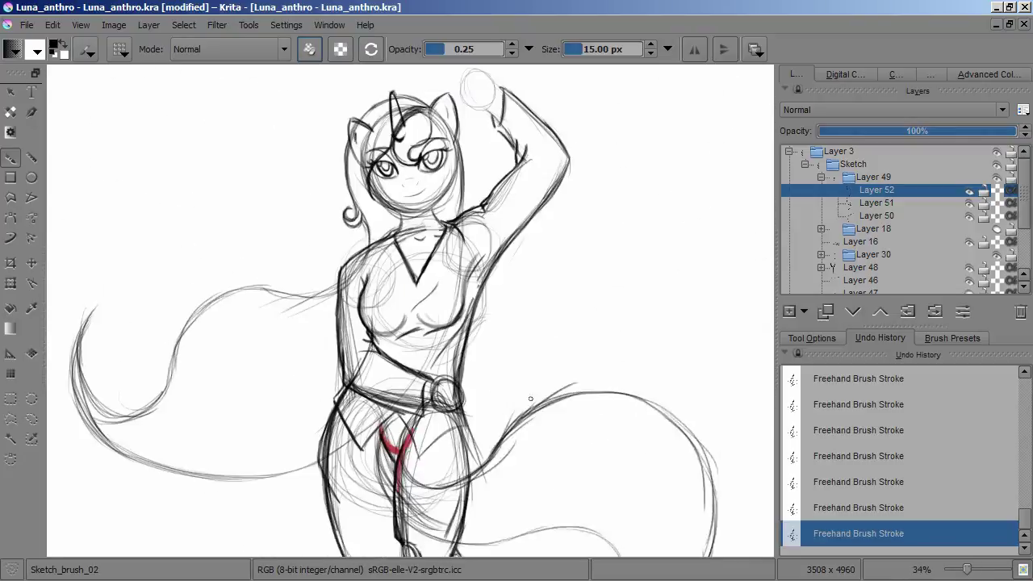
key("2")
key("ctrl+s")
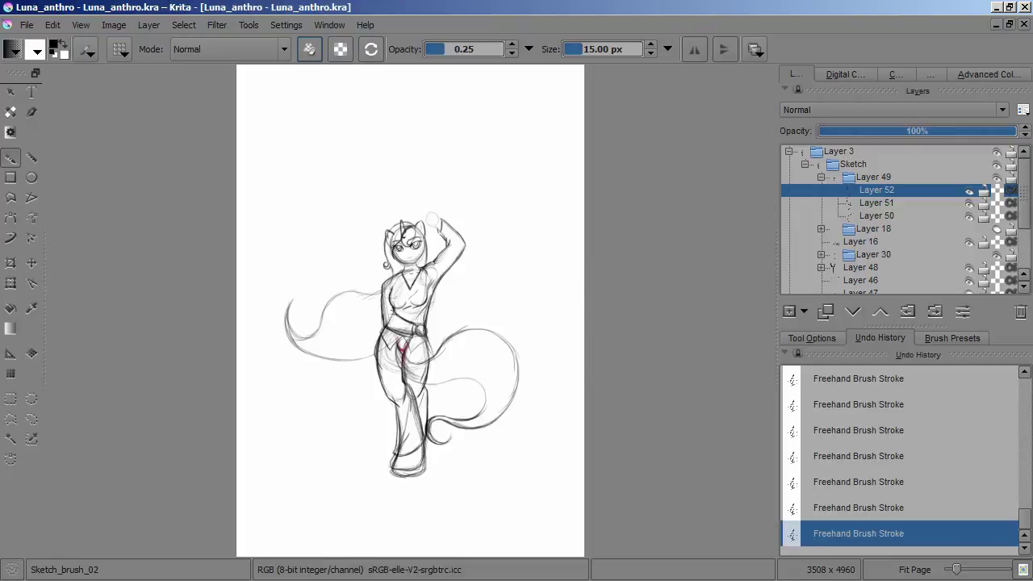
- Add Layer 53 above Layer 16 and sketch the raised hand with its drooping fingers over the circle guide
scroll(754, 187, "up", 5)
key("Insert")
scroll(557, 280, "up", 5)
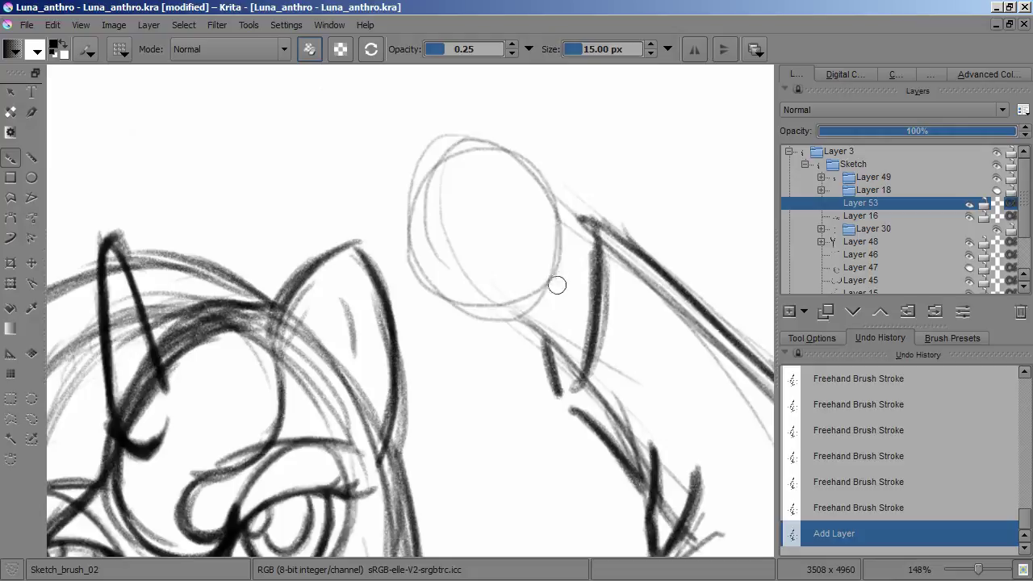
left_click_drag(525, 174, 428, 146)
left_click_drag(373, 208, 420, 119)
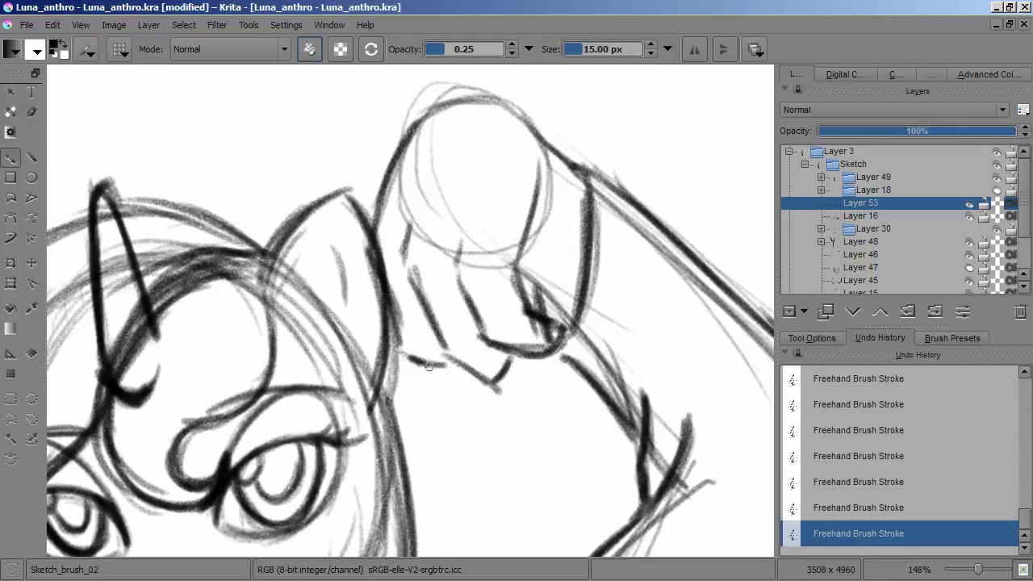
scroll(410, 356, "down", 4)
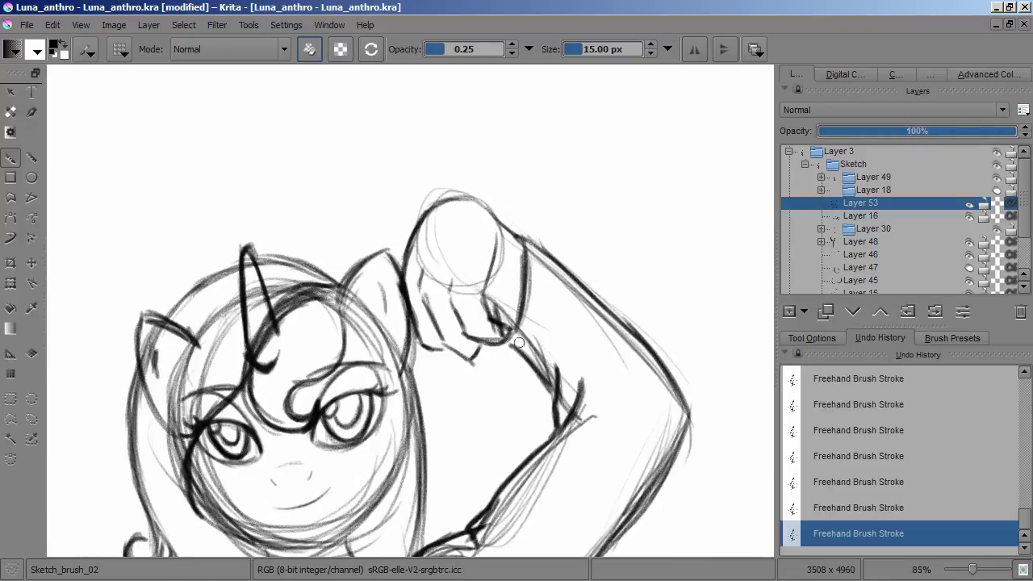
- Transform the raised hand's sketch on Layer 53 and return to the brush
key("ctrl+t")
key("Return")
scroll(410, 323, "down", 5)
scroll(436, 194, "up", 5)
key("b")
- Sketch the bent arm's hand with its fingers over the circle guide at the waist on Layer 53
left_click_drag(497, 230, 566, 339)
scroll(436, 194, "up", 1)
scroll(402, 211, "up", 3)
left_click_drag(323, 209, 543, 310)
mouse_move(296, 386)
left_mouse_down()
mouse_move(565, 456)
mouse_move(494, 242)
mouse_move(379, 206)
left_mouse_up()
scroll(590, 328, "down", 5)
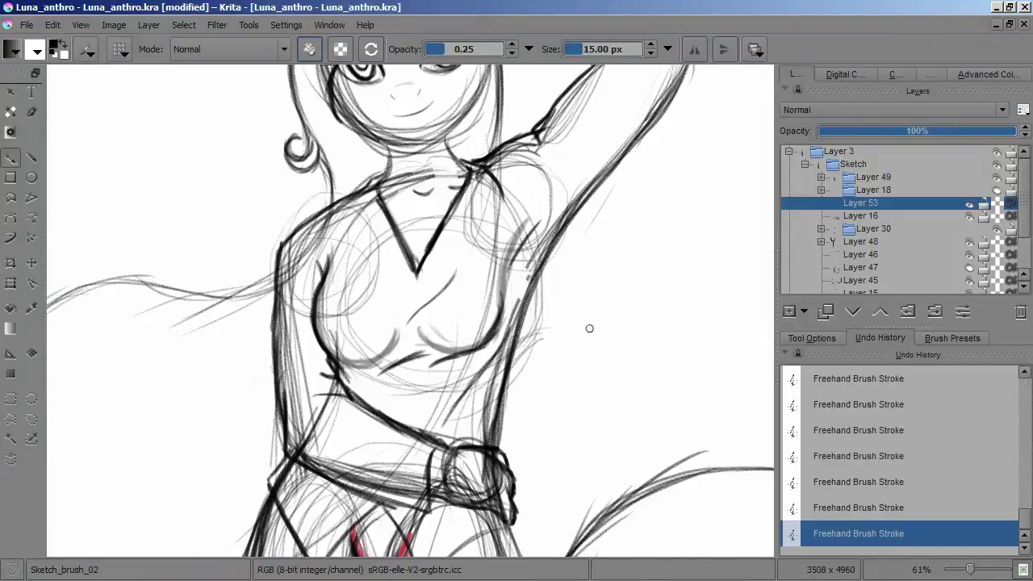
- Rotate and reposition the raised hand's sketch on Layer 53 and return to the brush
scroll(590, 328, "down", 3)
mouse_move(854, 164)
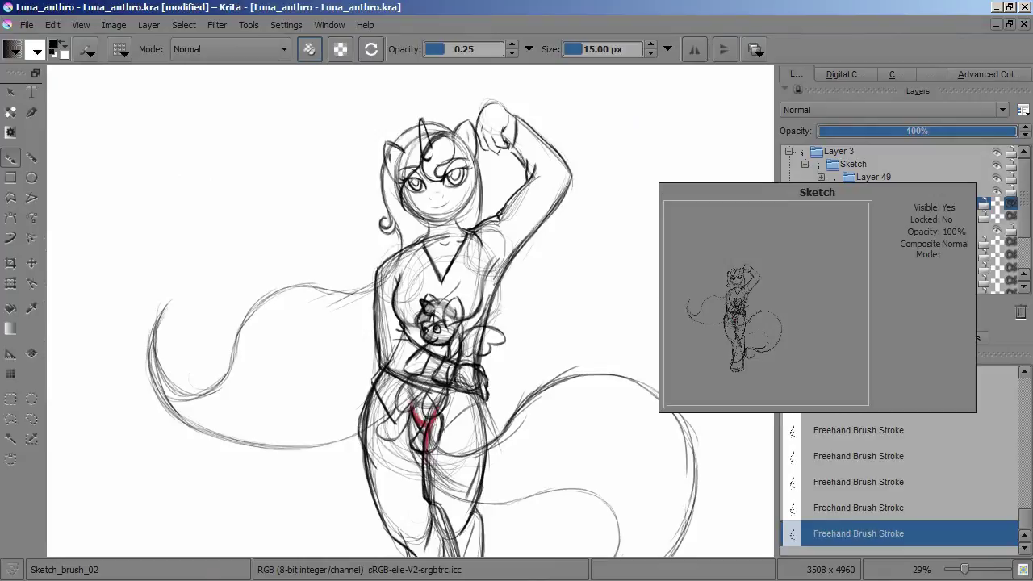
left_click(952, 337)
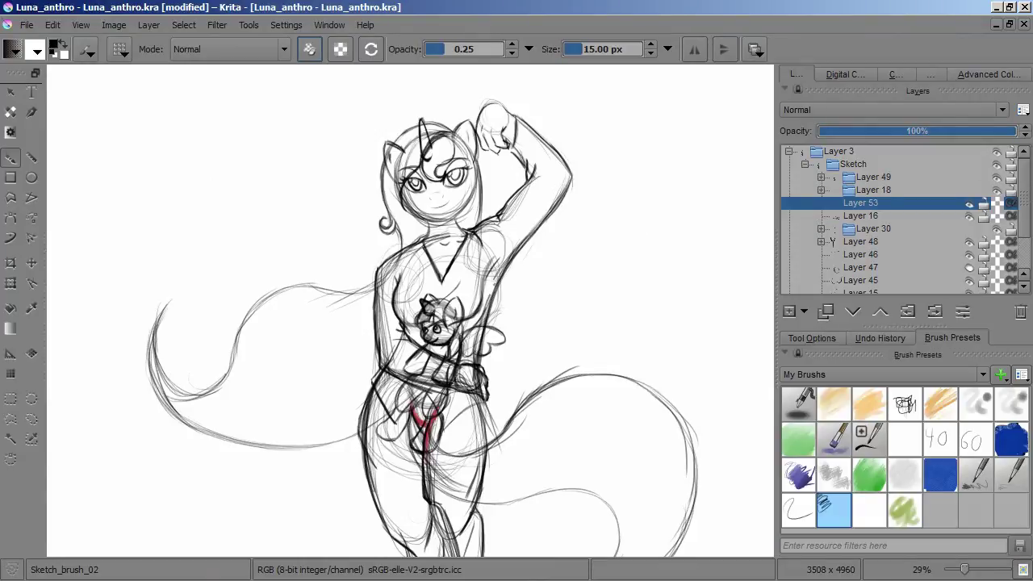
scroll(488, 101, "up", 6)
left_click_drag(411, 213, 413, 162)
key("ctrl+t")
left_click_drag(662, 105, 710, 185)
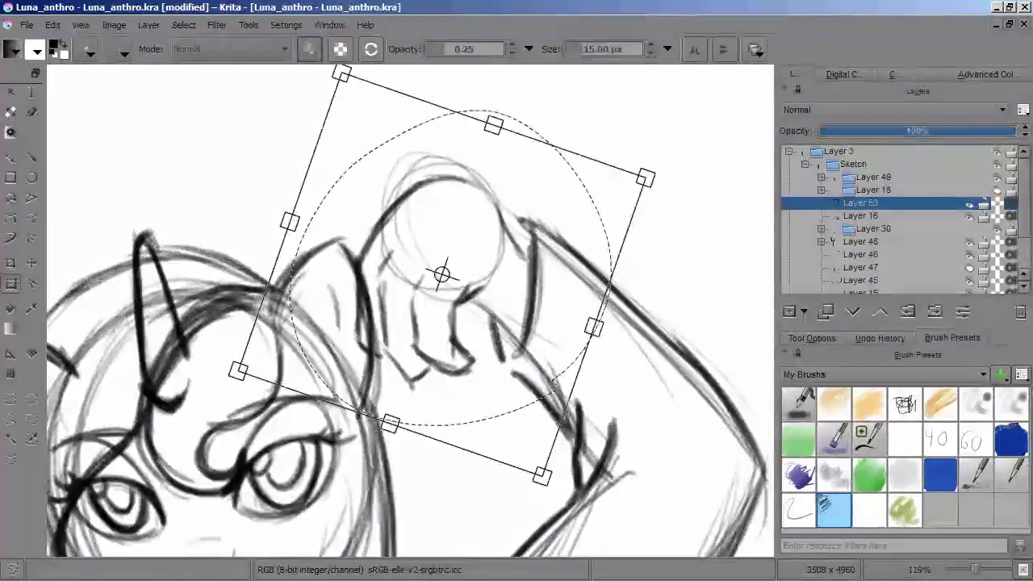
key("Return")
key("b")
scroll(456, 250, "up", 3)
- Delete Layer 47 from the Sketch group and save the drawing
scroll(446, 255, "down", 8)
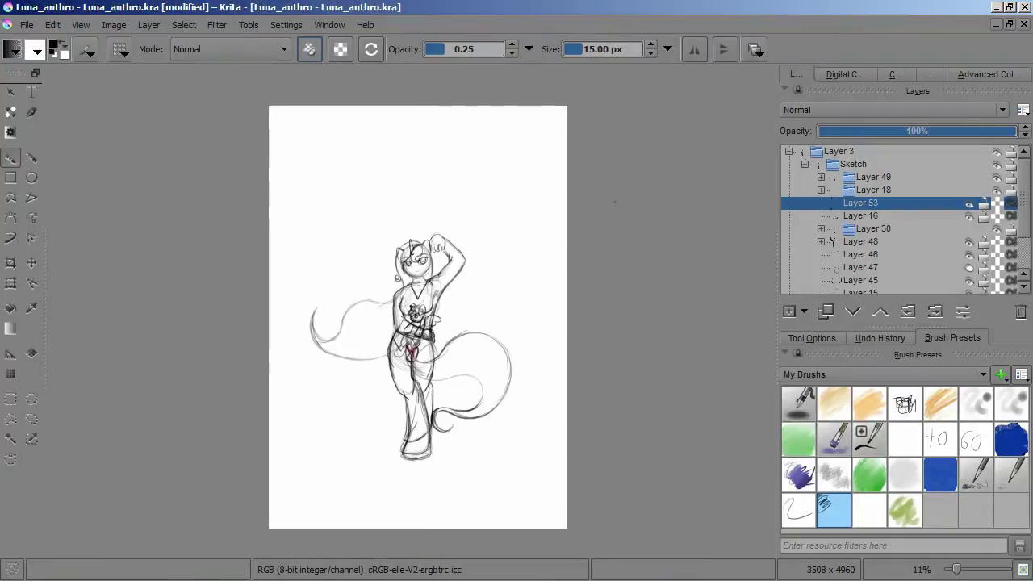
key("ctrl+shift+0")
left_click(861, 268)
left_click(853, 163)
key("ctrl+s")
- Enlarge the whole Sketch group, move it up so the figure fills more of the page, and save
key("ctrl+t")
scroll(432, 312, "down", 1)
left_click_drag(511, 232, 551, 169)
key("Return")
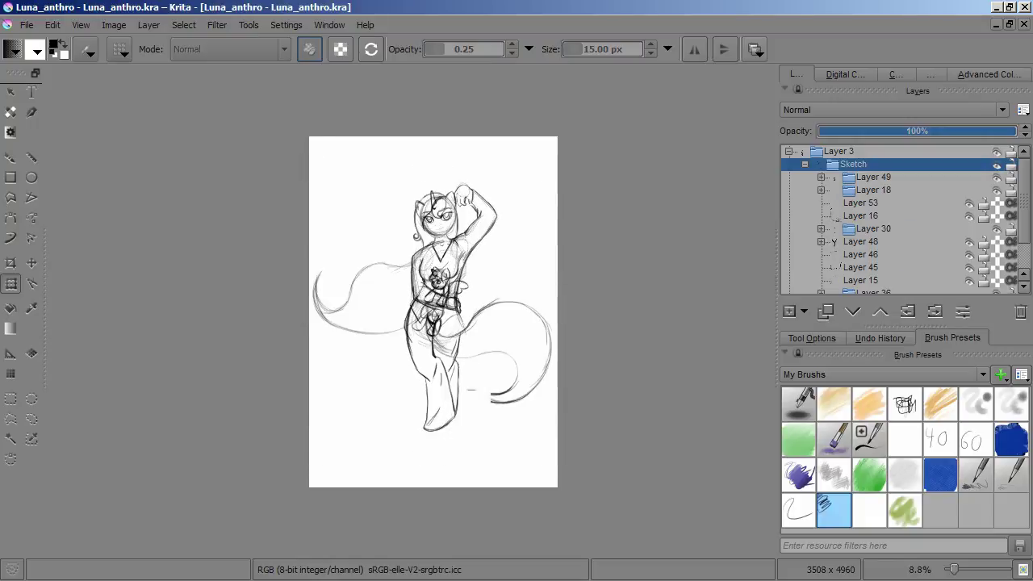
key("ctrl+s")
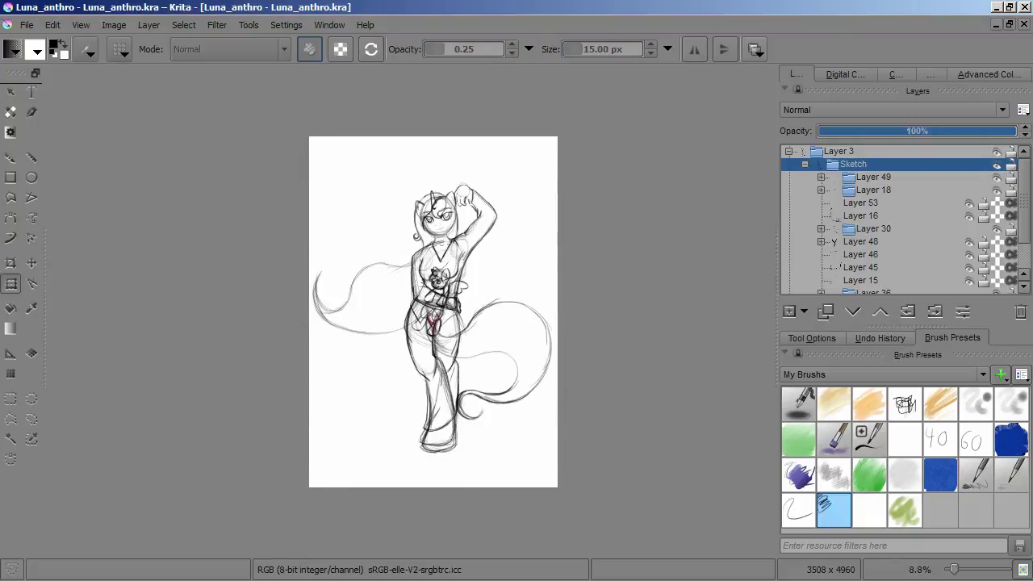
- Hide Layer 48 with the red marks and step down through the Sketch group's layers to Layer 2
scroll(409, 312, "up", 4)
key("Page_Down")
key("Page_Down")
key("Page_Down")
key("Page_Down")
key("Page_Down")
key("Page_Down")
key("Page_Down")
key("Page_Down")
key("Page_Down")
key("Page_Down")
key("Page_Down")
scroll(409, 311, "down", 4)
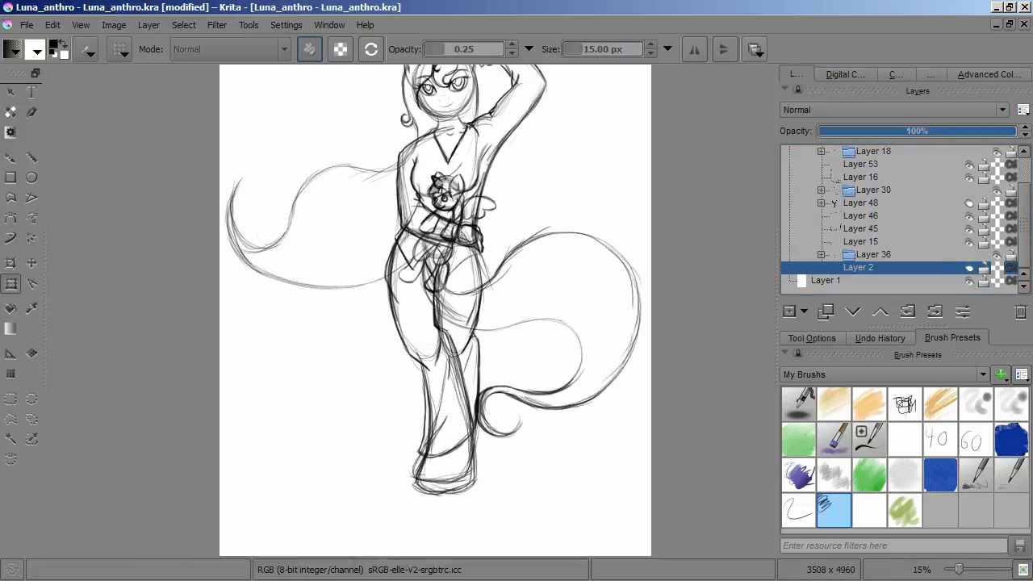
- Add an HSV/HSL Adjustment filter layer at the top of the Sketch group to tint the whole sketch red
key("Page_Up")
key("Page_Up")
key("Page_Up")
key("Page_Up")
key("Page_Up")
key("Page_Up")
key("Page_Up")
key("Page_Up")
key("Page_Up")
key("Page_Up")
key("Page_Up")
left_click(804, 312)
left_click(775, 394)
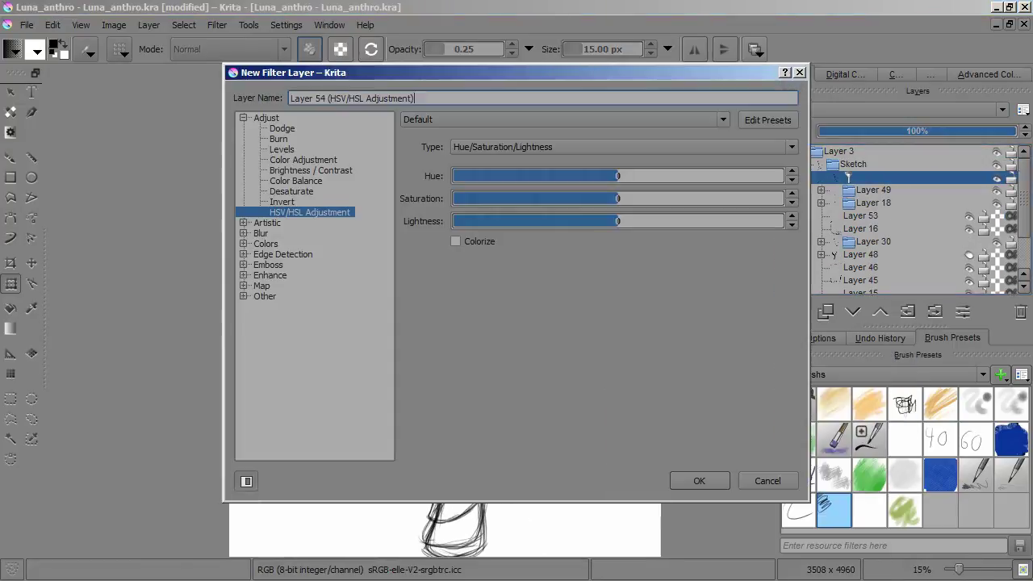
key("Return")
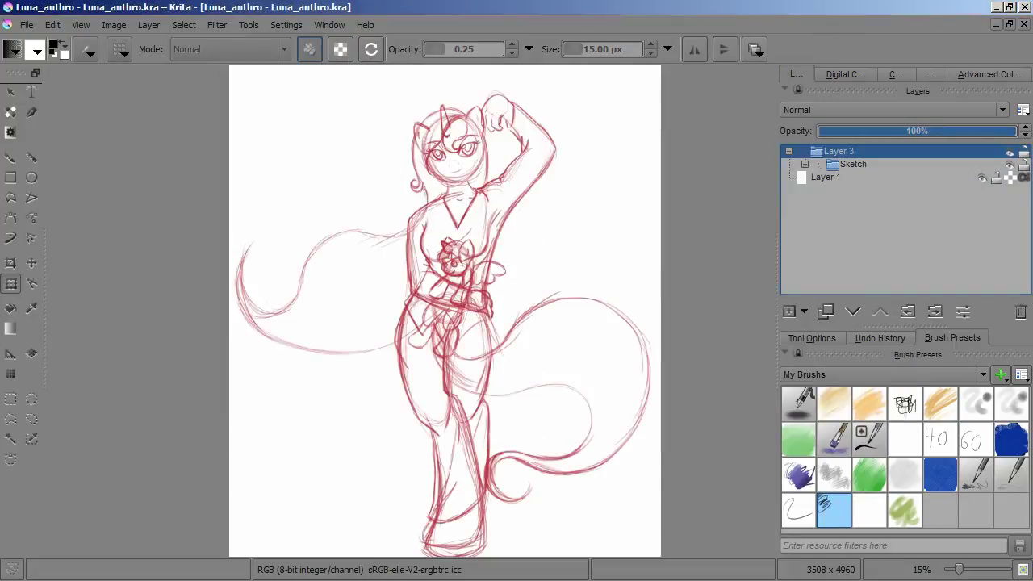
- Add Layer 56 inside a new group Layer 55 above the Sketch group and raise the brush opacity to 0.45
key("Insert")
scroll(452, 162, "up", 8)
left_click_drag(504, 160, 443, 293)
scroll(476, 182, "up", 3)
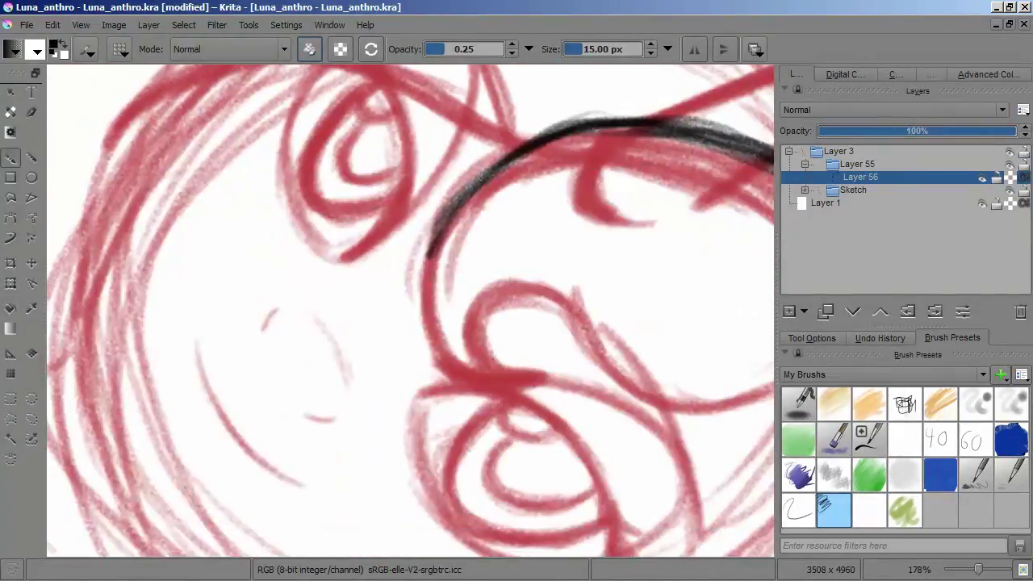
scroll(571, 193, "down", 5)
key("ctrl+z")
key("o")
key("o")
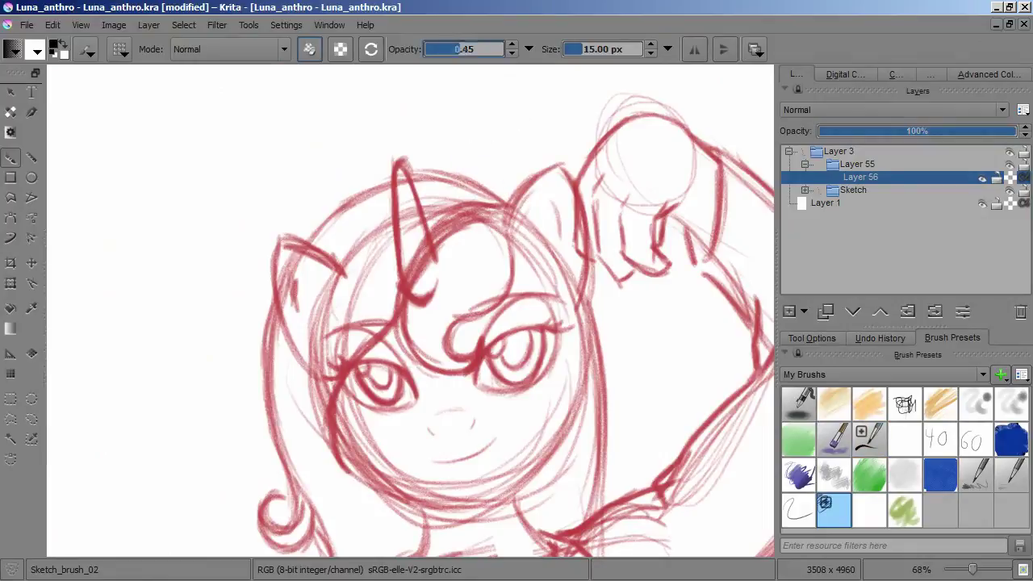
- Trace the forelock's outer curve in black on Layer 56 with the brush opacity at 0.90
scroll(414, 285, "up", 3)
mouse_move(426, 212)
left_mouse_down()
mouse_move(408, 307)
mouse_move(516, 105)
left_mouse_up()
scroll(547, 209, "down", 2)
key("ctrl+z")
scroll(500, 194, "up", 2)
left_click_drag(491, 162, 444, 206)
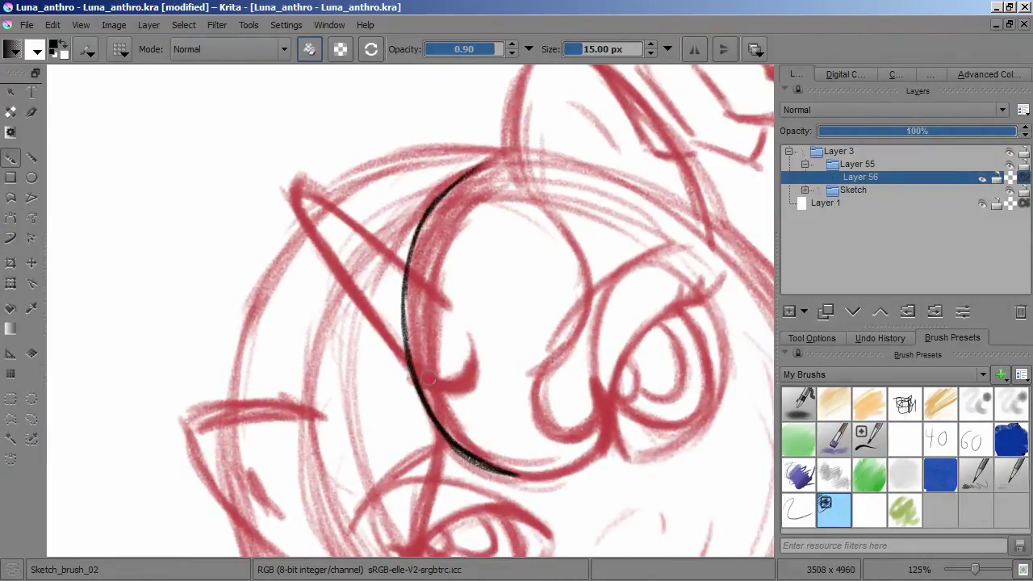
scroll(414, 284, "up", 2)
scroll(408, 246, "up", 2)
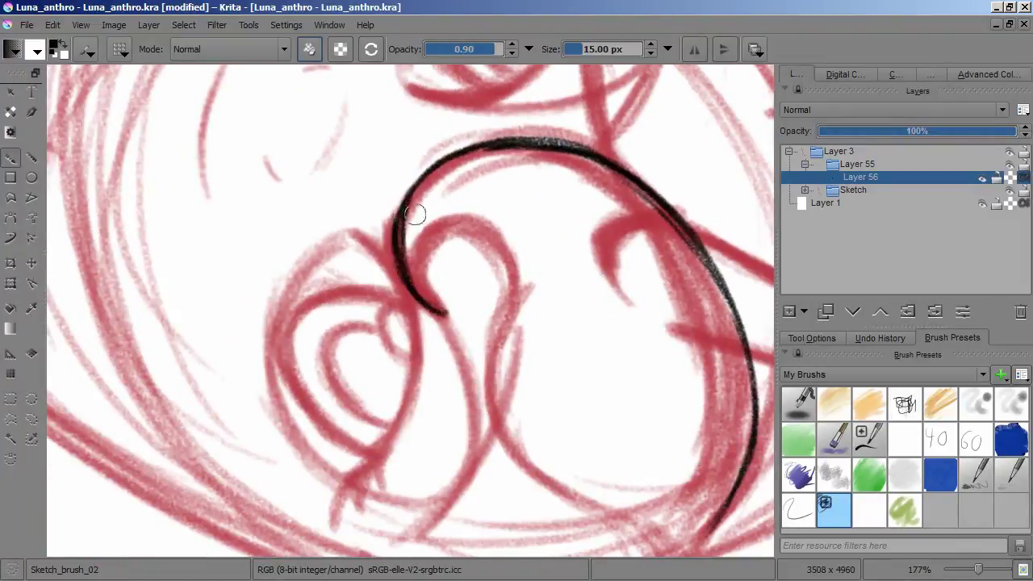
- Trace the forelock's curled tip and inner edge and the hair's outer outline around the head
left_click_drag(422, 256, 494, 313)
left_click_drag(494, 313, 499, 188)
mouse_move(493, 307)
left_mouse_down()
mouse_move(558, 270)
mouse_move(516, 243)
left_mouse_up()
left_click_drag(381, 374, 501, 173)
mouse_move(394, 400)
left_mouse_down()
mouse_move(433, 230)
mouse_move(386, 242)
mouse_move(558, 439)
mouse_move(404, 396)
left_mouse_up()
- Trace the long hair lock beside the face down to its spiral curl, redrawing the curl's strokes
mouse_move(379, 130)
left_mouse_down()
mouse_move(369, 323)
mouse_move(402, 288)
left_mouse_up()
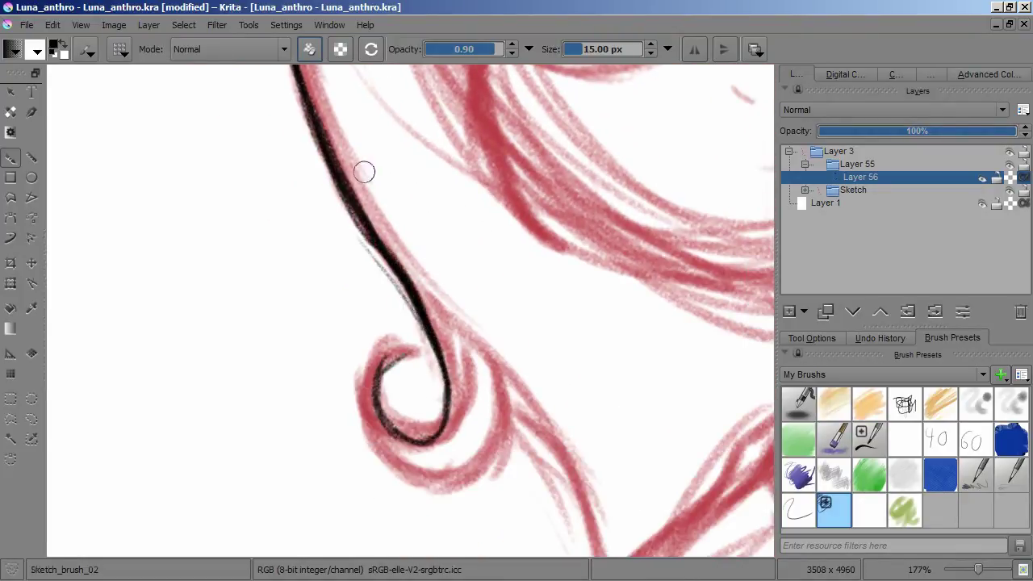
key("ctrl+z")
key("ctrl+z")
key("ctrl+z")
key("ctrl+shift+z")
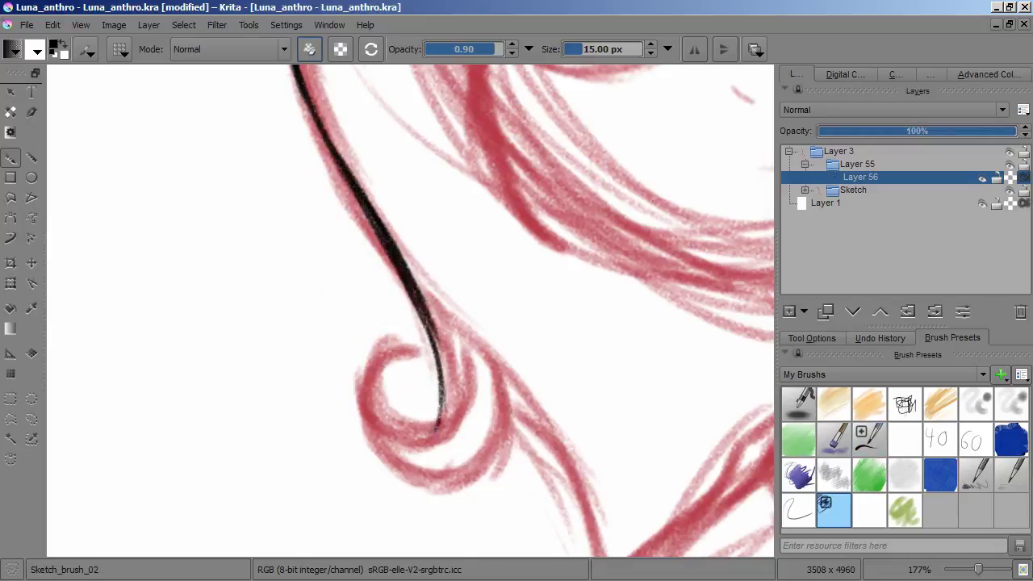
left_click_drag(477, 483, 502, 369)
mouse_move(502, 370)
left_mouse_down()
mouse_move(394, 208)
mouse_move(474, 372)
left_mouse_up()
left_click_drag(475, 371, 358, 329)
- Trace the first stretch of the flowing mane strand from the shoulder outward, undoing the last two strokes
left_click_drag(428, 338, 391, 417)
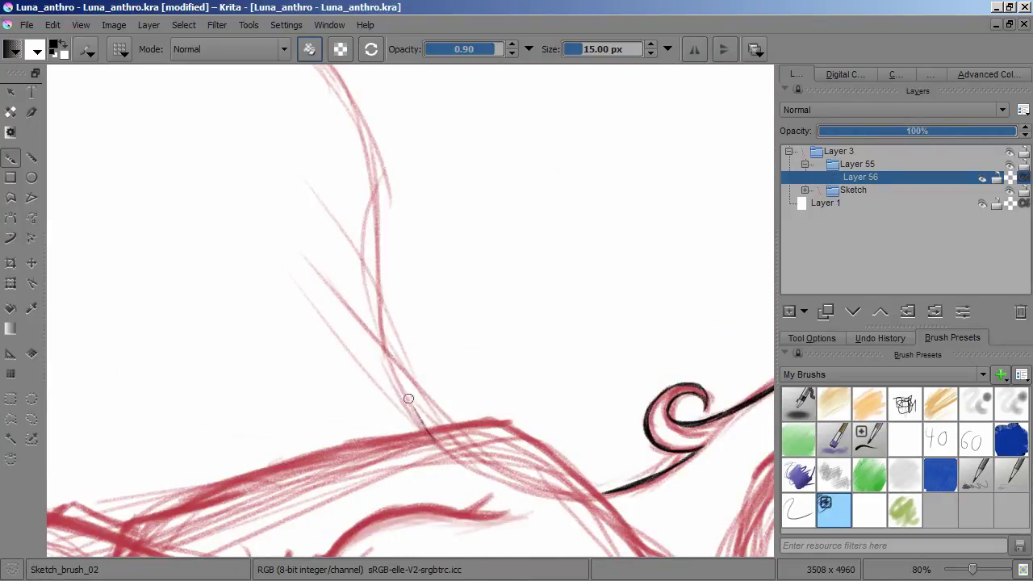
left_click_drag(404, 363, 376, 167)
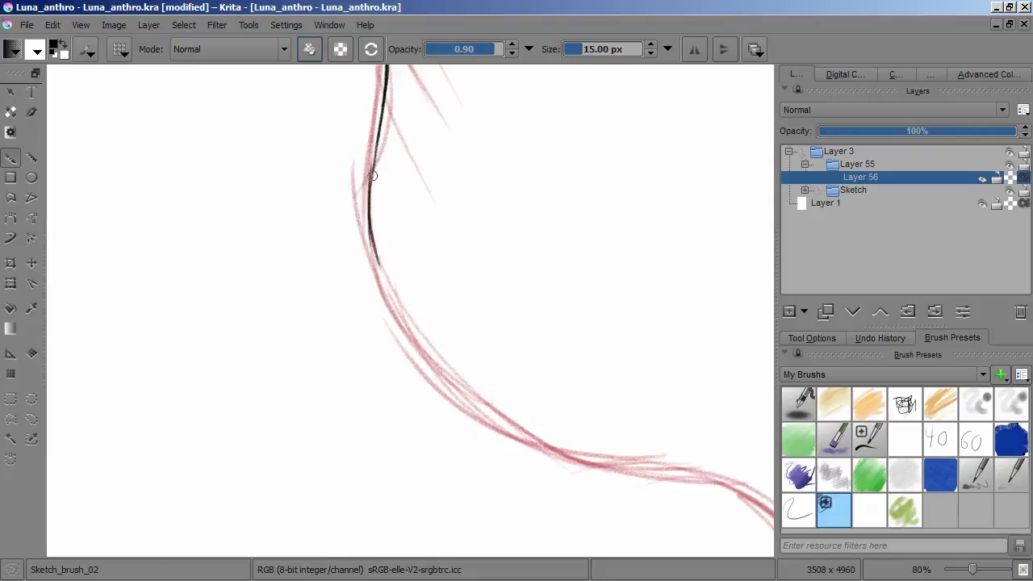
left_click_drag(429, 335, 335, 199)
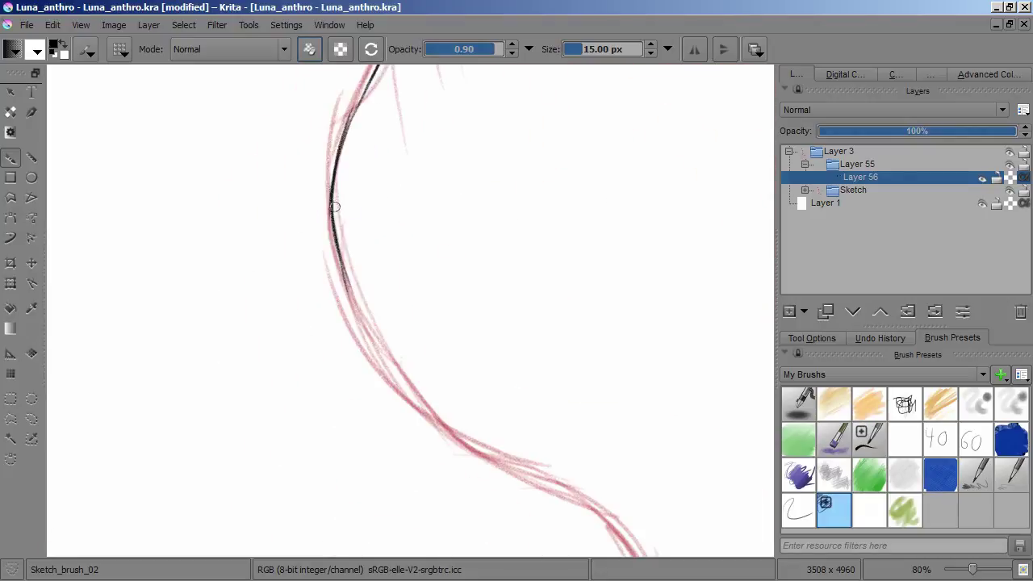
key("ctrl+z")
key("ctrl+z")
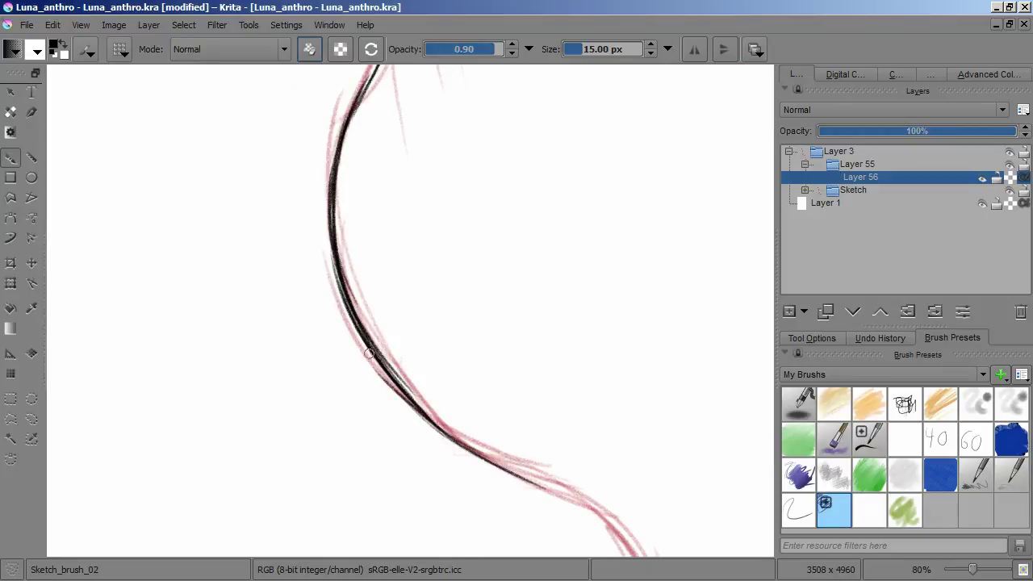
- Trace the rest of the flowing mane strand's S-curve around to its tip and along its outer edge
left_click_drag(436, 340, 361, 208)
left_click_drag(407, 271, 330, 376)
left_click_drag(440, 237, 303, 218)
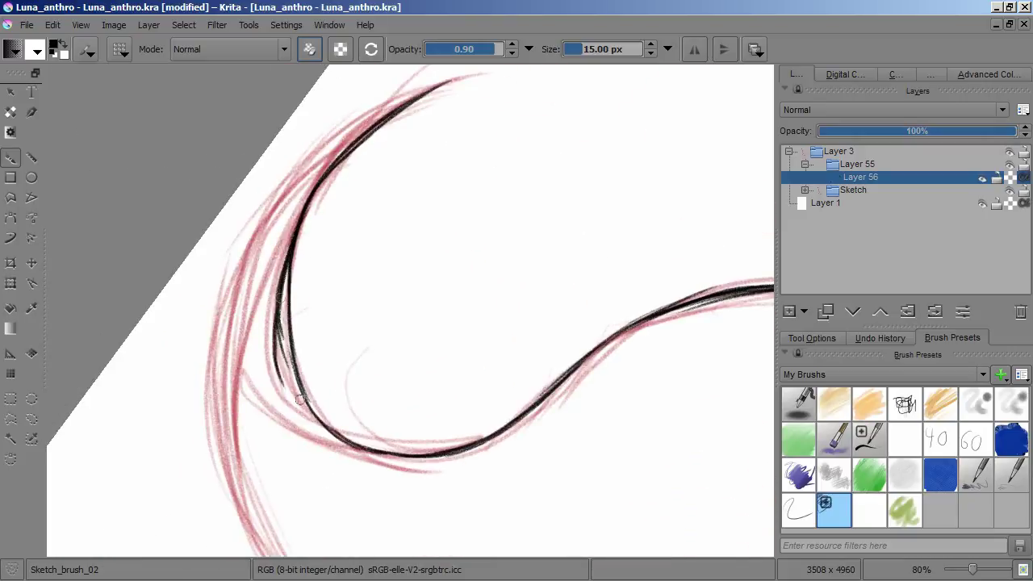
key("slash")
key("slash")
left_click_drag(313, 412, 353, 90)
left_click_drag(353, 242, 325, 294)
left_click_drag(464, 388, 404, 323)
- Trace the hair lock on the raised-arm side down to a small curl above the shoulder
scroll(403, 323, "up", 5)
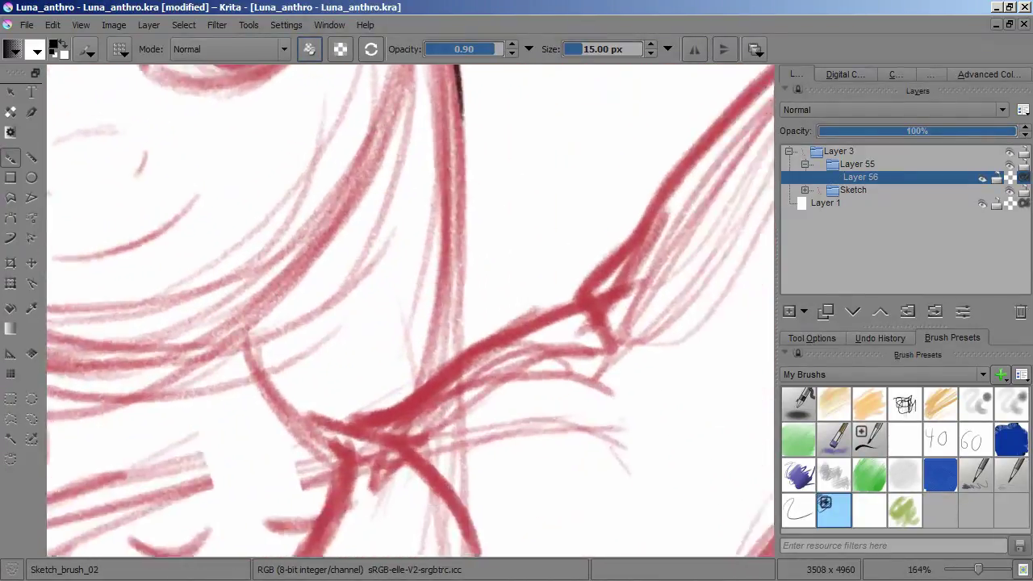
left_click_drag(379, 104, 476, 272)
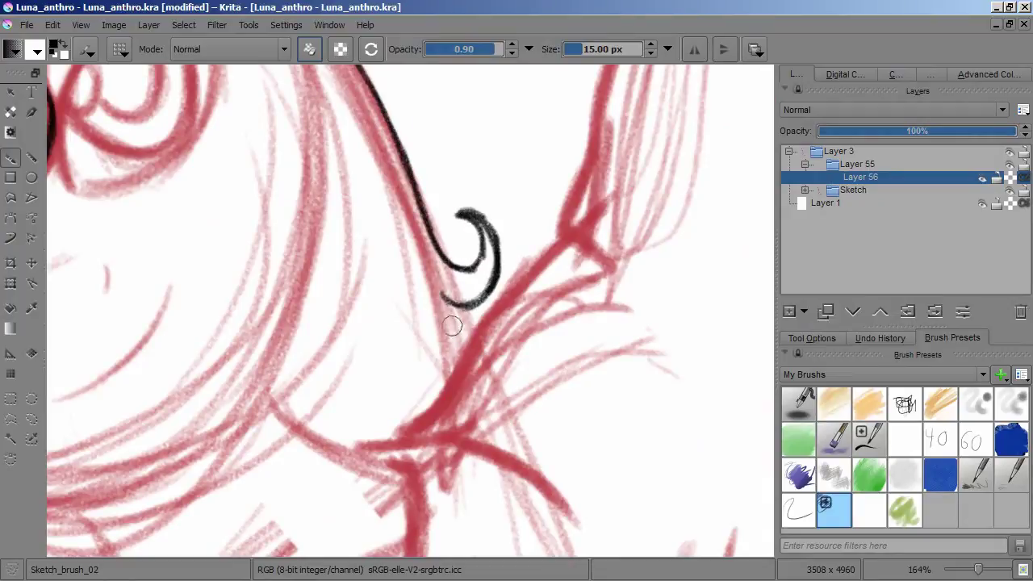
scroll(444, 304, "down", 5)
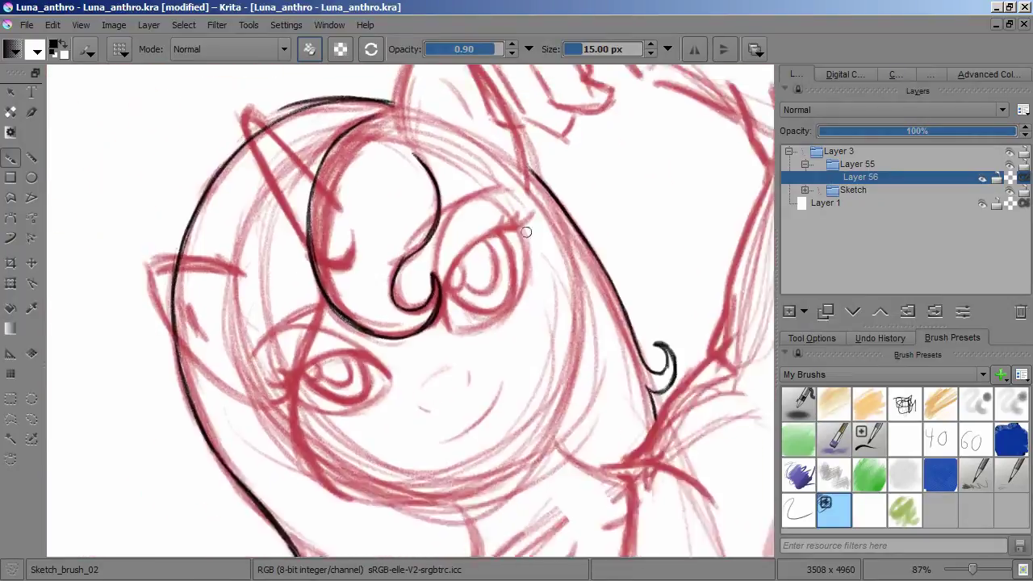
- Trace the lock falling from the forelock past the eye and cheek and start the hair line behind it
scroll(444, 304, "up", 4)
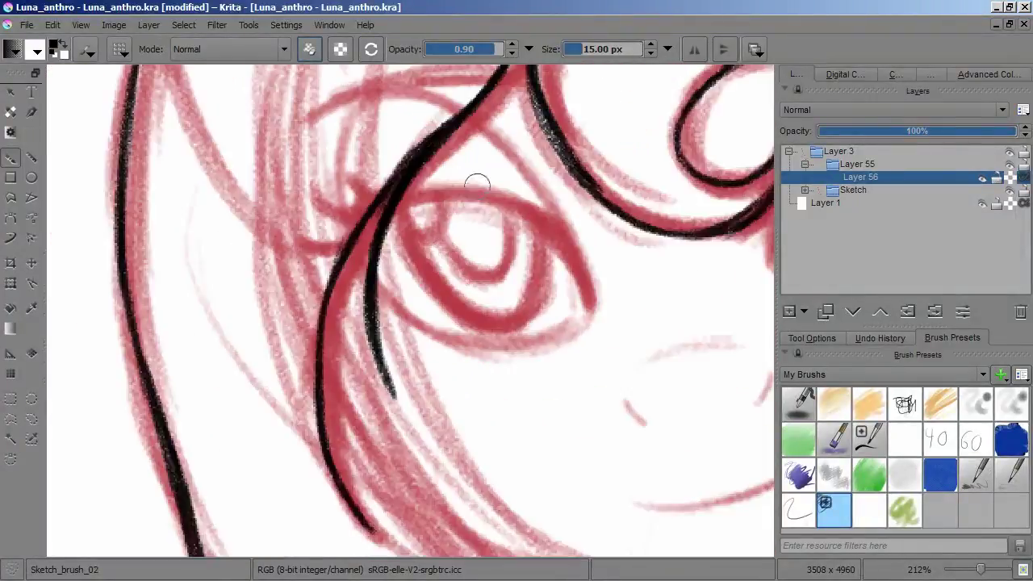
scroll(473, 180, "down", 4)
scroll(473, 180, "up", 6)
left_click_drag(472, 93, 418, 190)
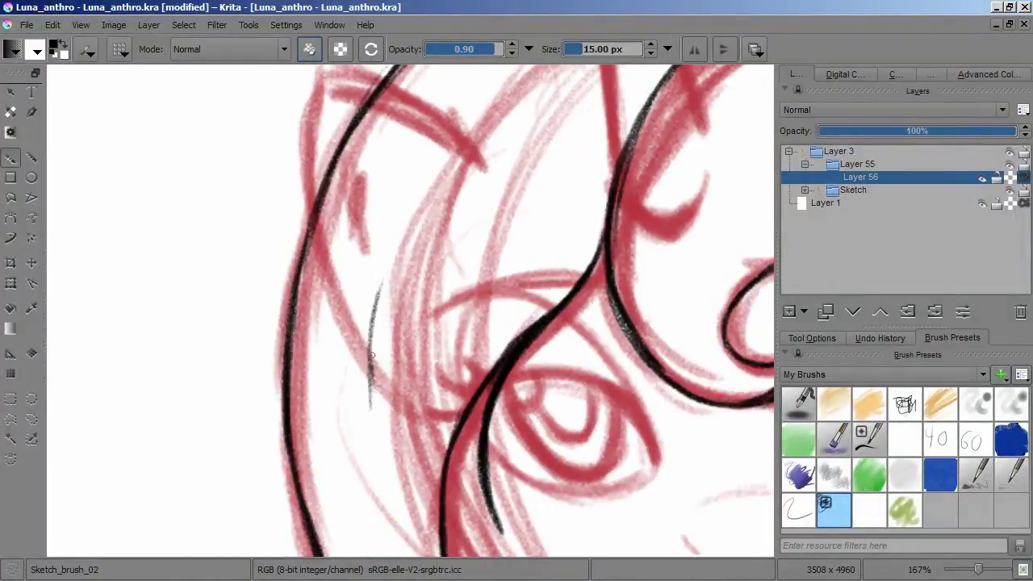
- Add Layer 57 and trace the outline of the ear on the side away from the raised arm
key("Insert")
left_click_drag(306, 95, 299, 203)
left_click_drag(299, 203, 428, 248)
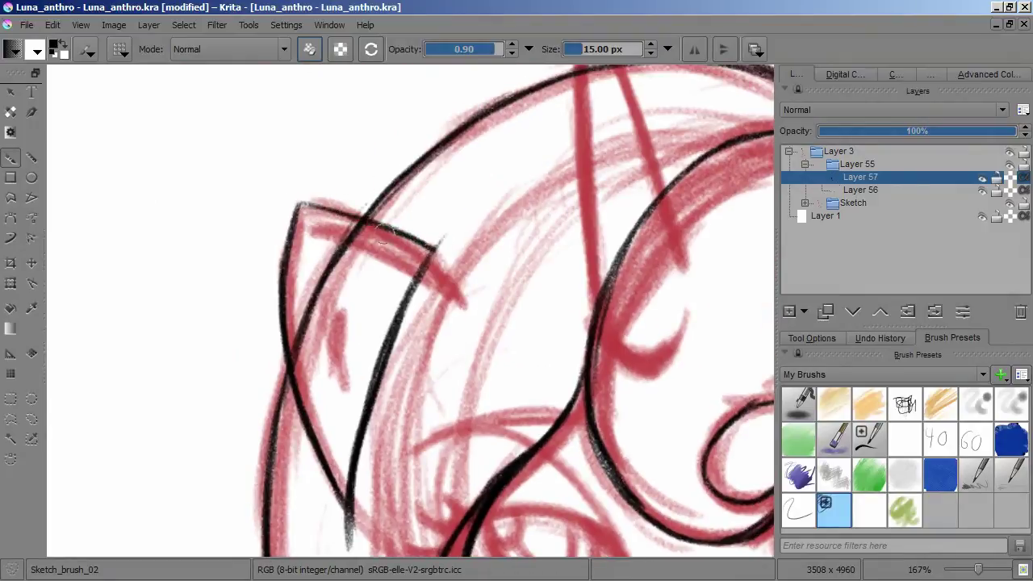
left_click_drag(333, 380, 407, 260)
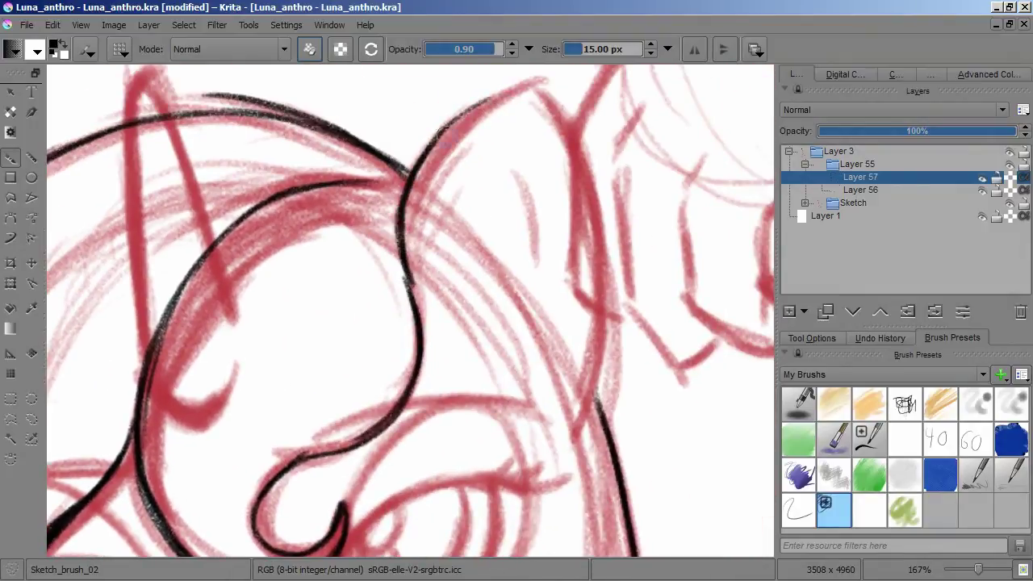
- Trace the ear nearest the raised hand on Layer 57 and the adjoining hair line on Layer 56
left_click_drag(596, 191, 565, 253)
left_click_drag(581, 173, 549, 353)
scroll(549, 353, "down", 3)
key("Page_Down")
scroll(565, 258, "up", 2)
left_click_drag(580, 179, 542, 397)
key("Page_Up")
- Trace the jawline from the cheek lock around the chin to the opposite cheek on Layer 57
scroll(542, 397, "up", 3)
left_click_drag(299, 351, 435, 428)
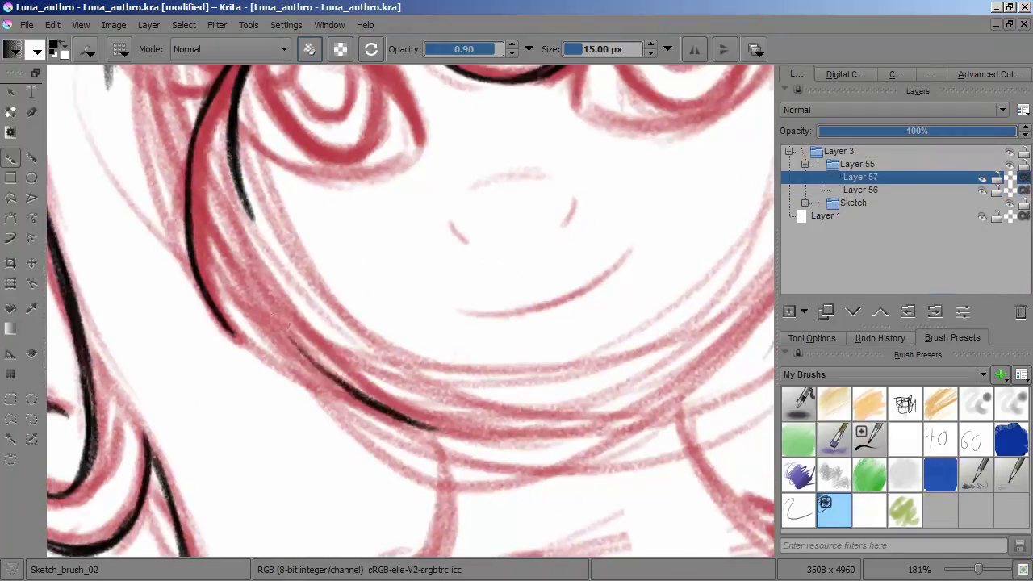
key("6")
key("6")
key("6")
key("6")
key("6")
key("6")
left_click_drag(459, 502, 353, 444)
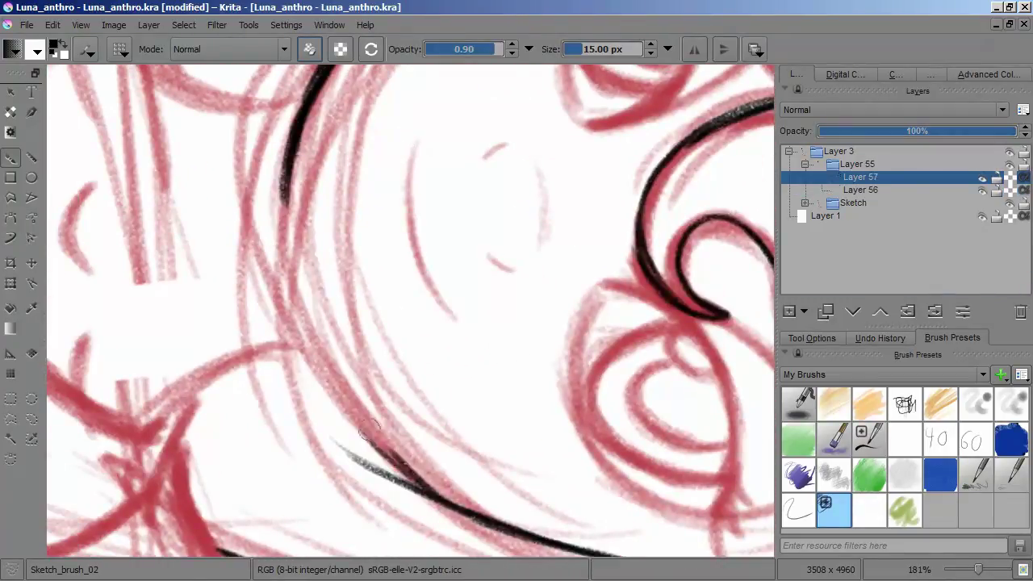
key("5")
scroll(391, 396, "down", 1)
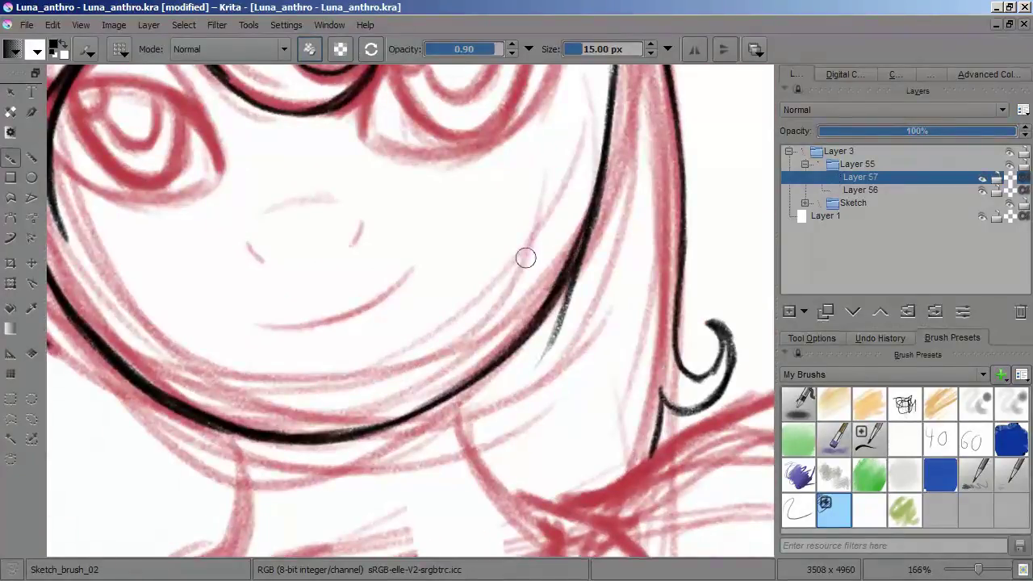
- Add Layer 58 and trace the muzzle line, nostrils and smiling mouth
key("6")
key("6")
key("6")
key("6")
key("6")
key("6")
key("6")
key("6")
key("6")
key("6")
key("6")
key("6")
scroll(468, 108, "up", 1)
key("Insert")
scroll(496, 282, "up", 3)
mouse_move(396, 169)
left_mouse_down()
mouse_move(381, 261)
mouse_move(396, 363)
mouse_move(364, 302)
mouse_move(339, 355)
left_mouse_up()
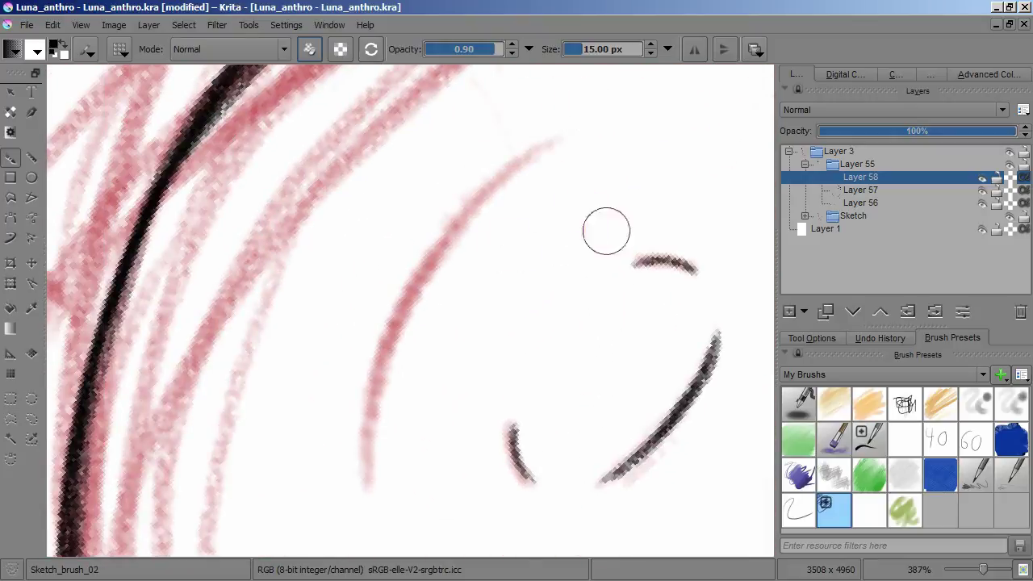
key("5")
left_click_drag(408, 105, 477, 484)
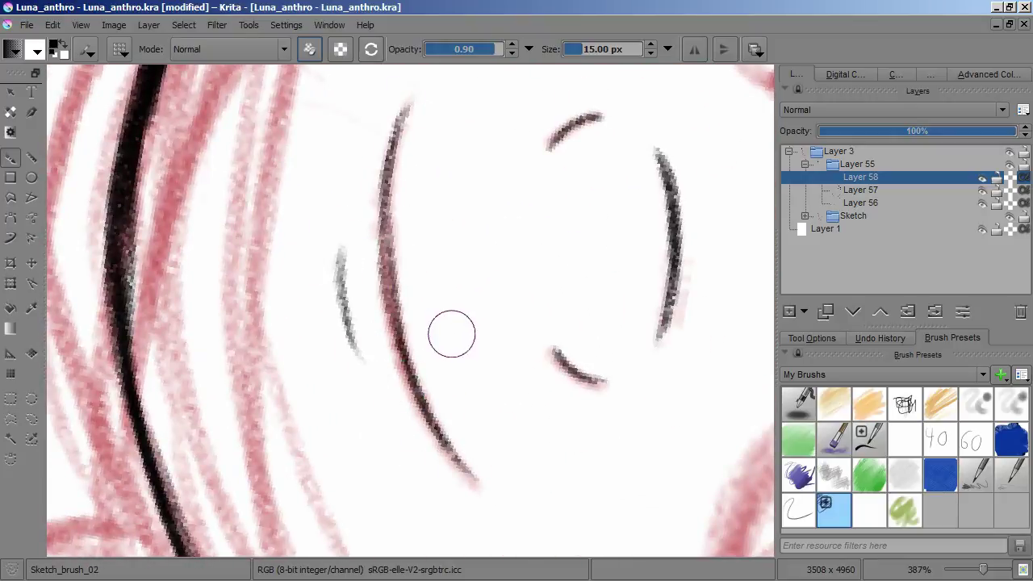
- Add Layer 59 and trace the outer outline of the eye beside the forelock's curled tip
scroll(452, 334, "down", 5)
key("Insert")
scroll(510, 265, "up", 4)
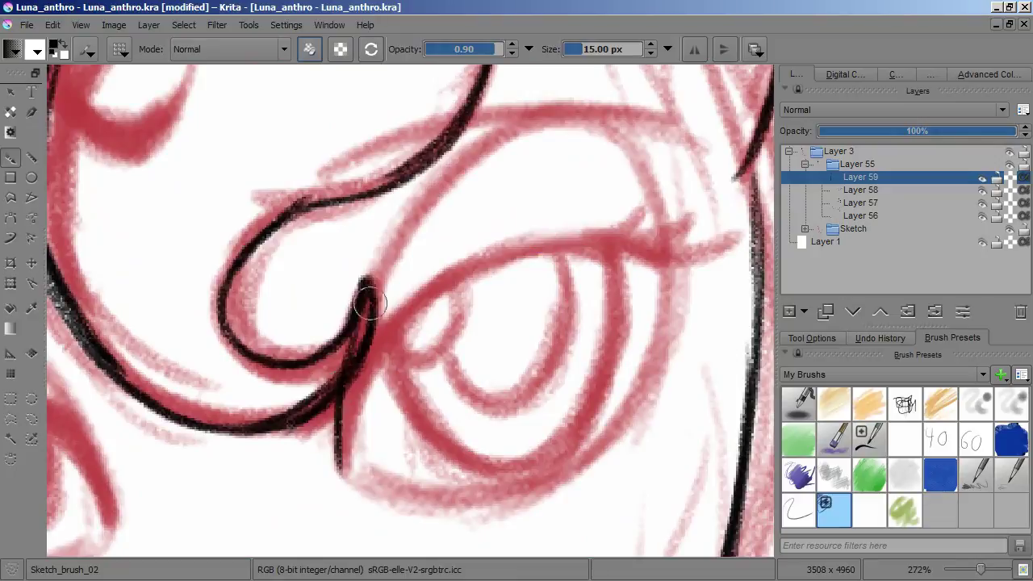
left_click_drag(360, 320, 580, 124)
left_click_drag(670, 246, 247, 351)
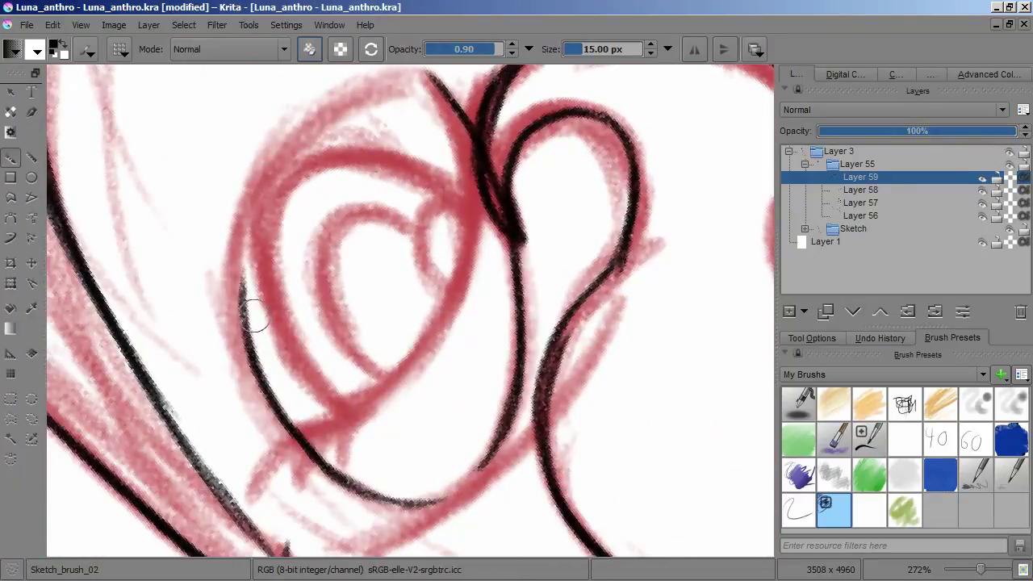
- Trace the outer outline of the eye crossed by the forelock's edge on Layer 59
left_click_drag(249, 228, 263, 146)
left_click_drag(291, 410, 266, 340)
mouse_move(346, 262)
left_mouse_down()
mouse_move(427, 440)
mouse_move(303, 226)
mouse_move(353, 161)
left_mouse_up()
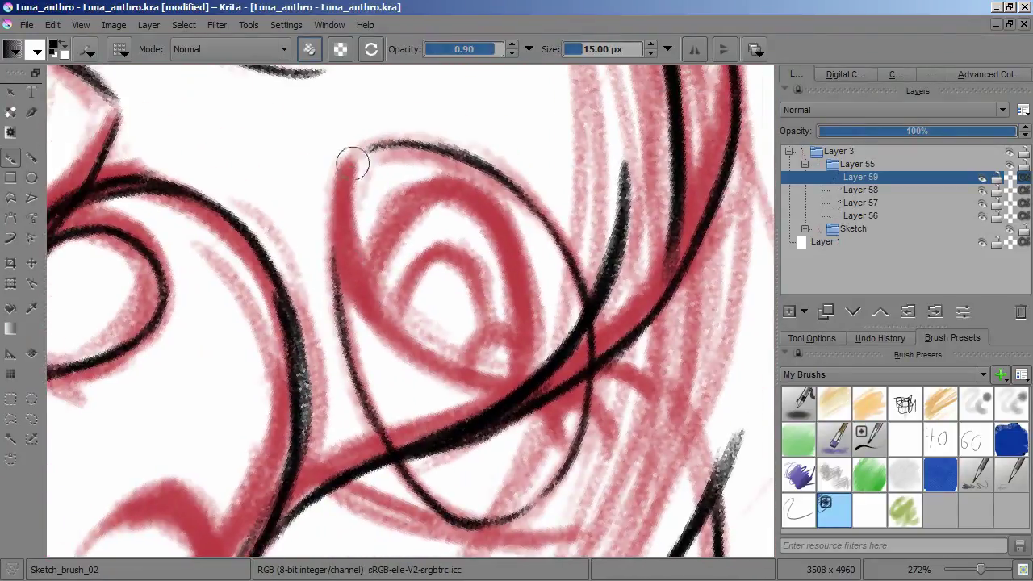
- Add Layer 60 and trace the upper lid lines and eyelashes of both eyes
key("Insert")
left_click_drag(441, 224, 331, 279)
left_click_drag(416, 300, 437, 154)
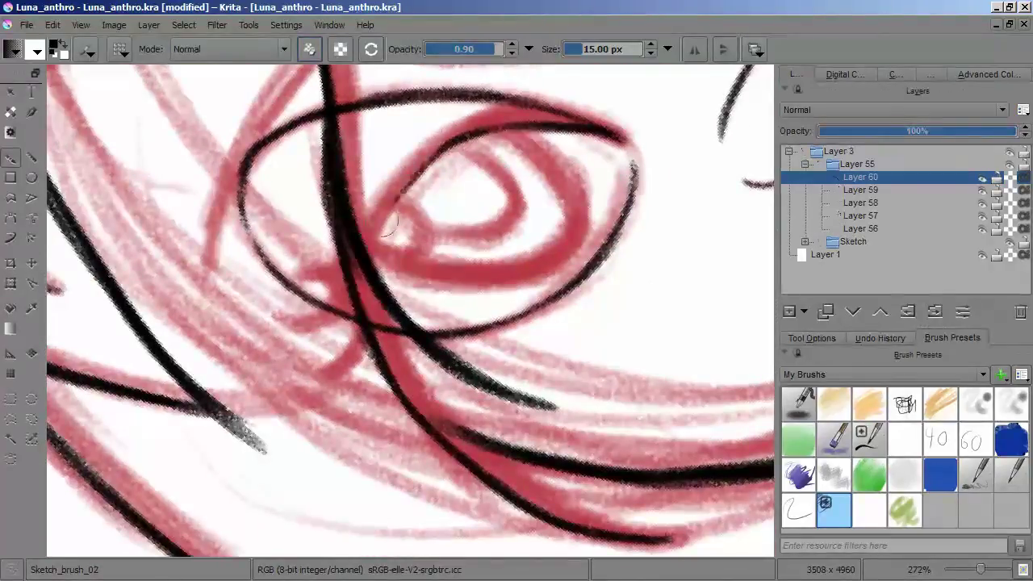
left_click_drag(372, 306, 411, 213)
mouse_move(538, 188)
left_mouse_down()
mouse_move(352, 362)
mouse_move(403, 284)
mouse_move(500, 179)
left_mouse_up()
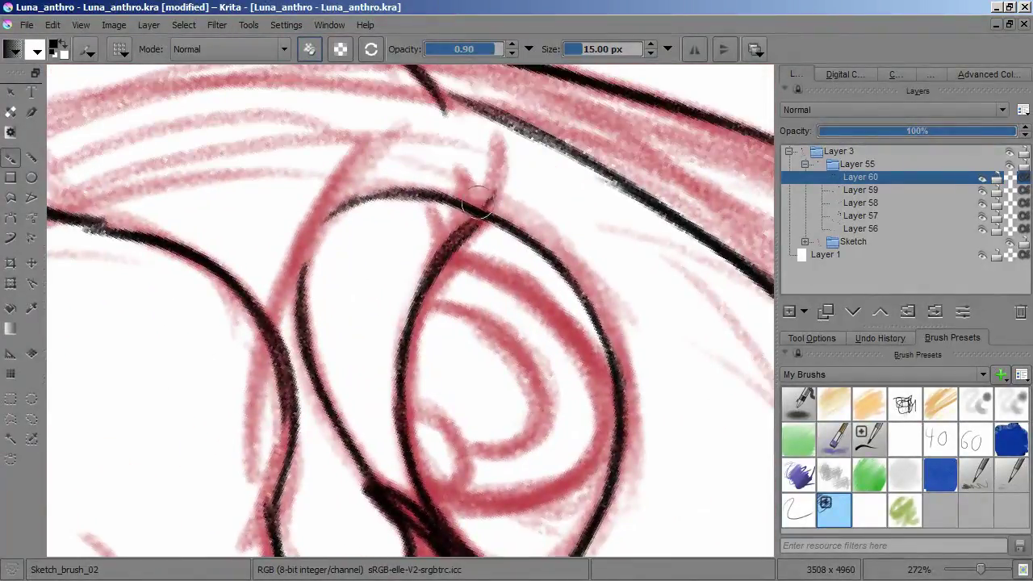
left_click_drag(430, 253, 584, 159)
- Add Layer 61 and trace the iris outlines of both eyes
key("Insert")
scroll(583, 159, "down", 5)
scroll(583, 159, "up", 4)
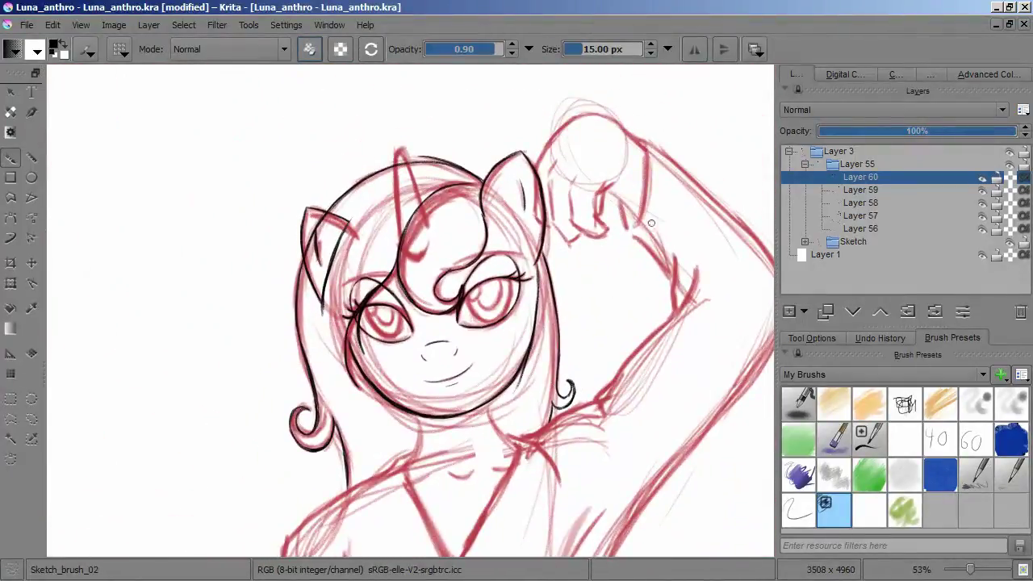
scroll(355, 363, "up", 2)
left_click_drag(526, 369, 284, 370)
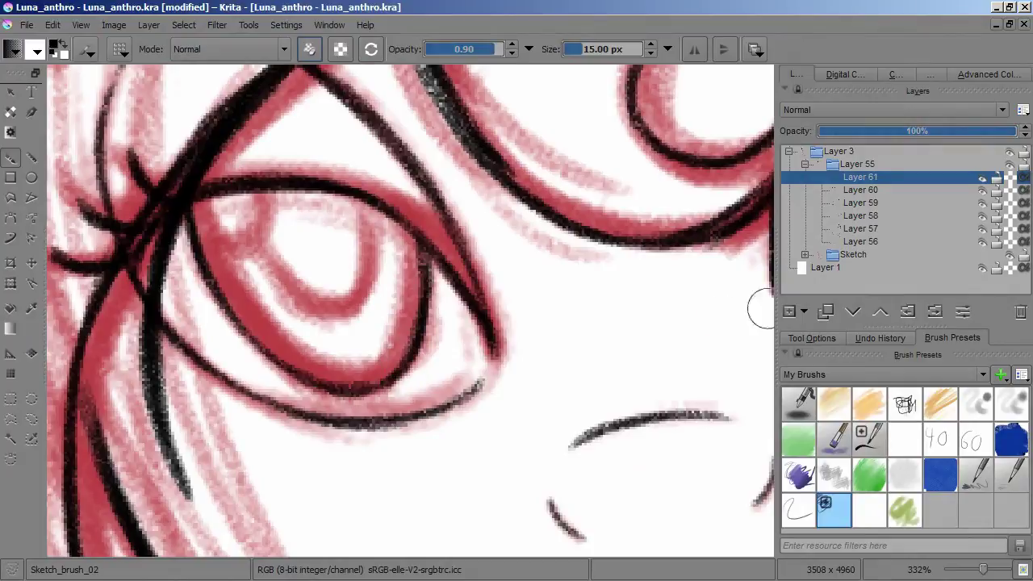
- Trace the round eye highlights on a new Layer 62 and the pupils on a new Layer 63
key("Insert")
left_click_drag(219, 240, 412, 210)
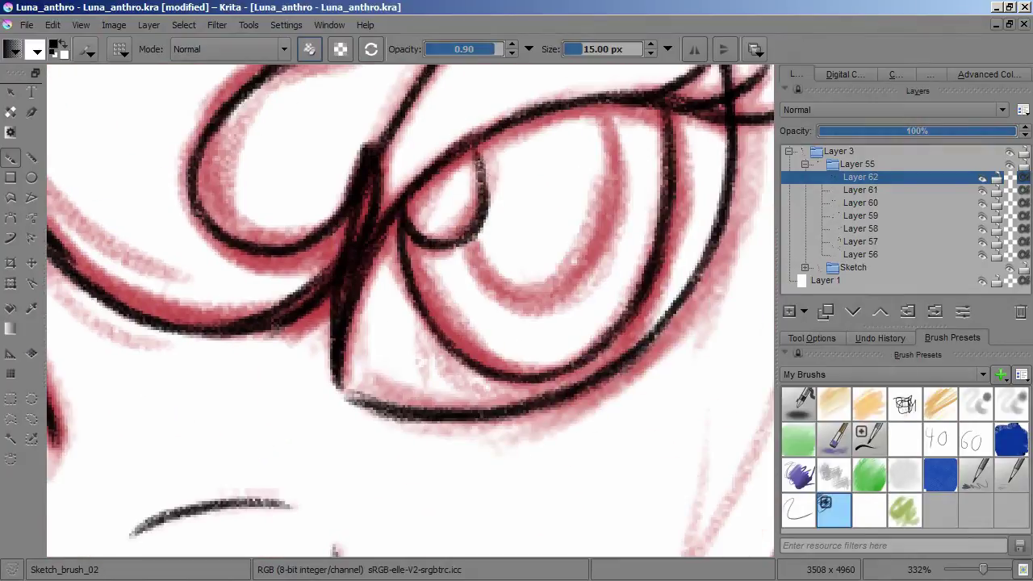
key("Insert")
left_click_drag(593, 260, 726, 209)
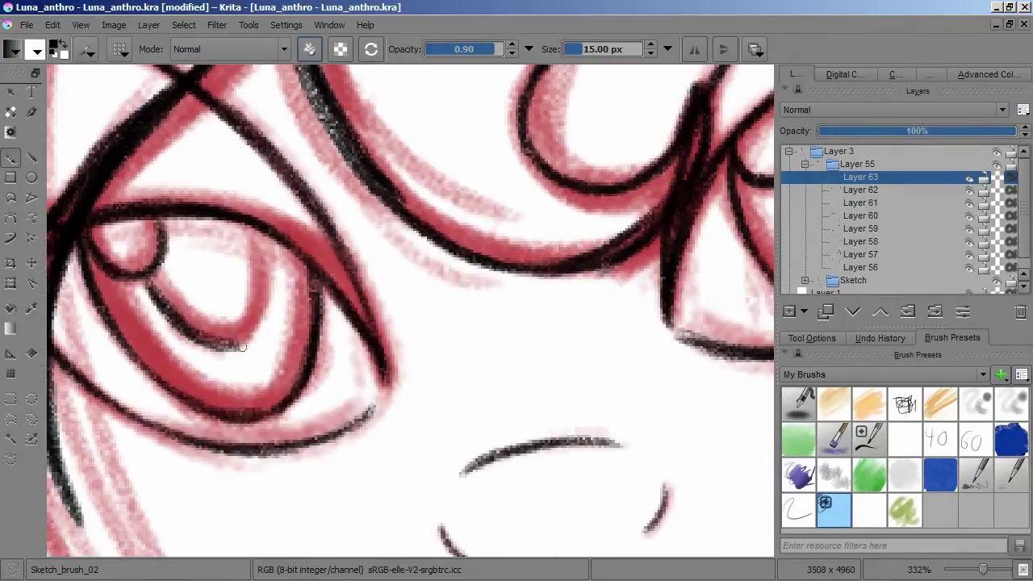
key("1")
- Add Layer 64 and erase the top of the eyelid crease on Layer 59 where the sketched eyebrow crosses it
key("Insert")
scroll(700, 303, "up", 8)
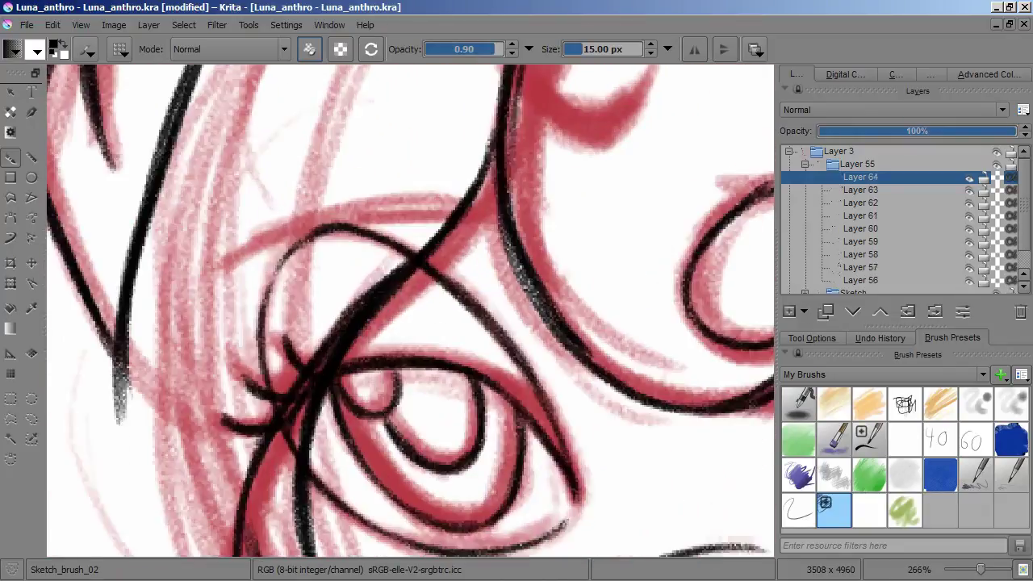
key("Page_Down")
key("Page_Down")
key("Page_Down")
key("Page_Down")
key("Page_Down")
key("slash")
key("slash")
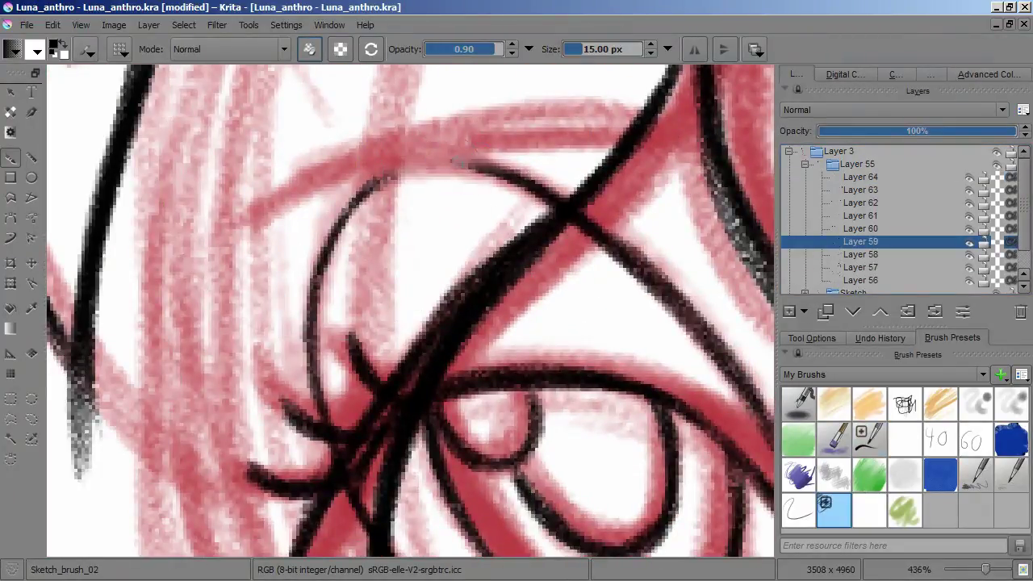
- Trace both eyebrows on Layer 64
key("Page_Up")
key("Page_Up")
key("Page_Up")
key("Page_Up")
key("Page_Up")
key("1")
scroll(277, 303, "up", 8)
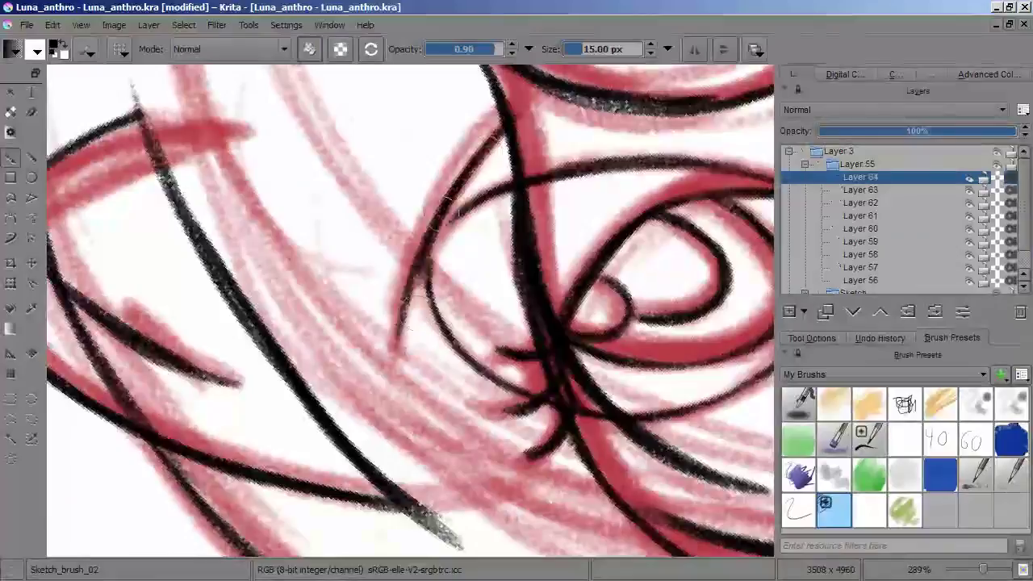
scroll(276, 304, "down", 2)
scroll(339, 439, "up", 1)
scroll(474, 170, "down", 4)
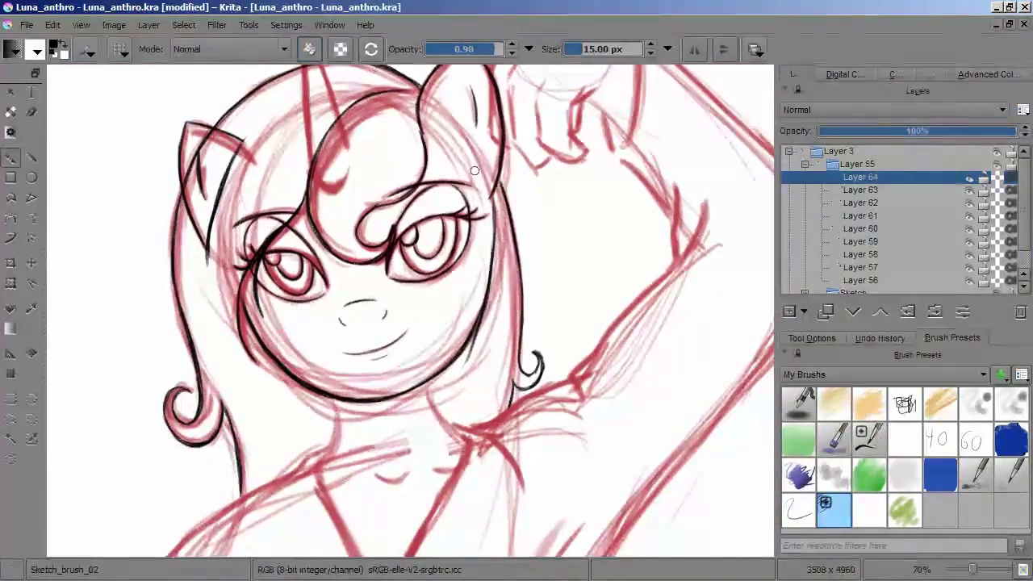
- Group Layers 59 to 64, holding the eye and eyebrow lines, into one layer group
scroll(475, 171, "up", 3)
key("Page_Down")
key("Page_Down")
key("Page_Down")
key("Page_Down")
key("Page_Down")
key("Page_Down")
key("Page_Down")
key("Page_Up")
key("Page_Up")
key("shift+Page_Up")
key("shift+Page_Up")
key("shift+Page_Up")
key("ctrl+g")
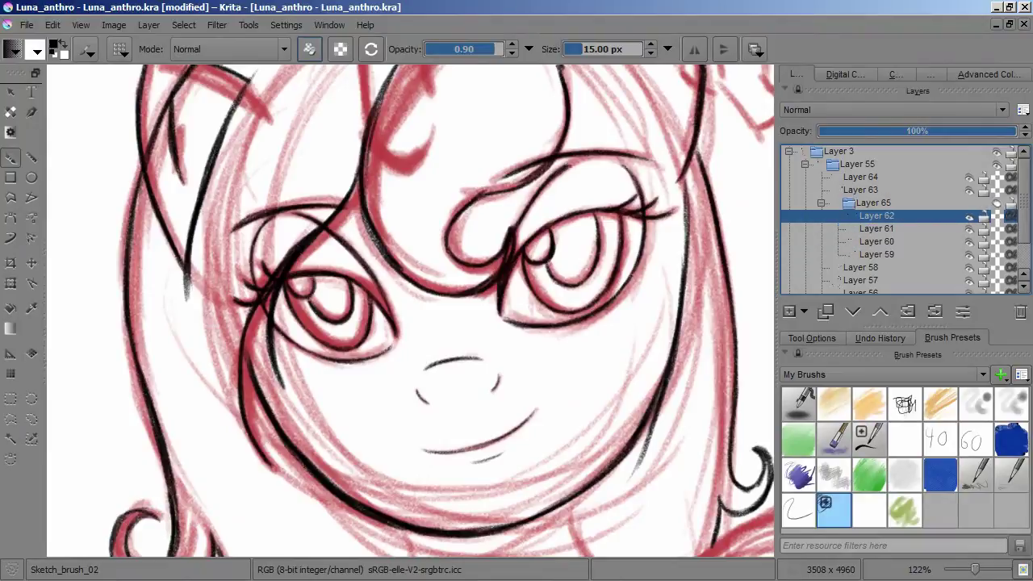
key("Page_Up")
key("shift+Page_Up")
key("ctrl+Page_Down")
key("Page_Up")
- Transform the selected eye opposite the forelock's curl, shifting it slightly toward the nose, and clear the selection
key("ctrl+t")
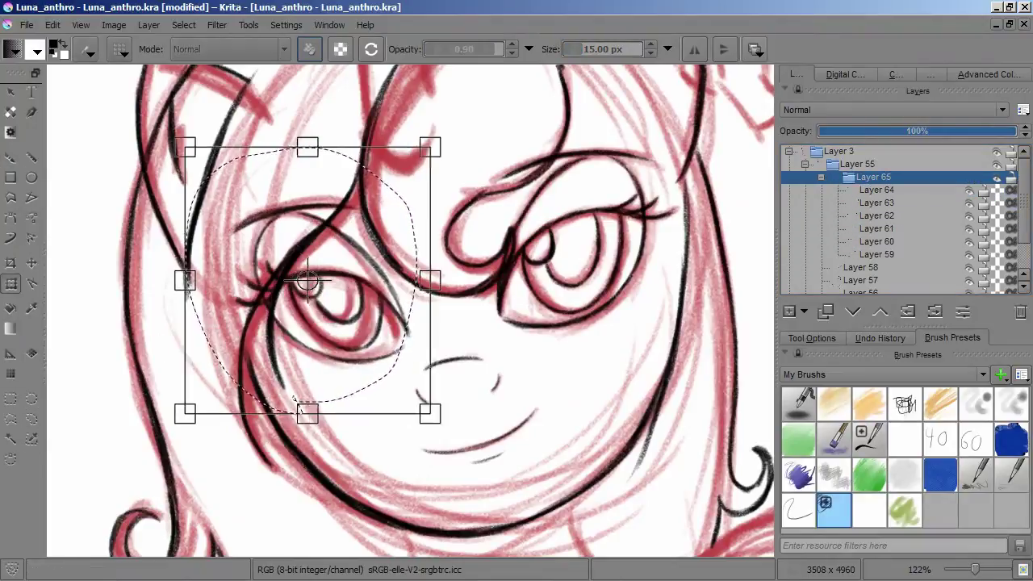
key("Return")
key("ctrl+shift+a")
key("minus")
key("1")
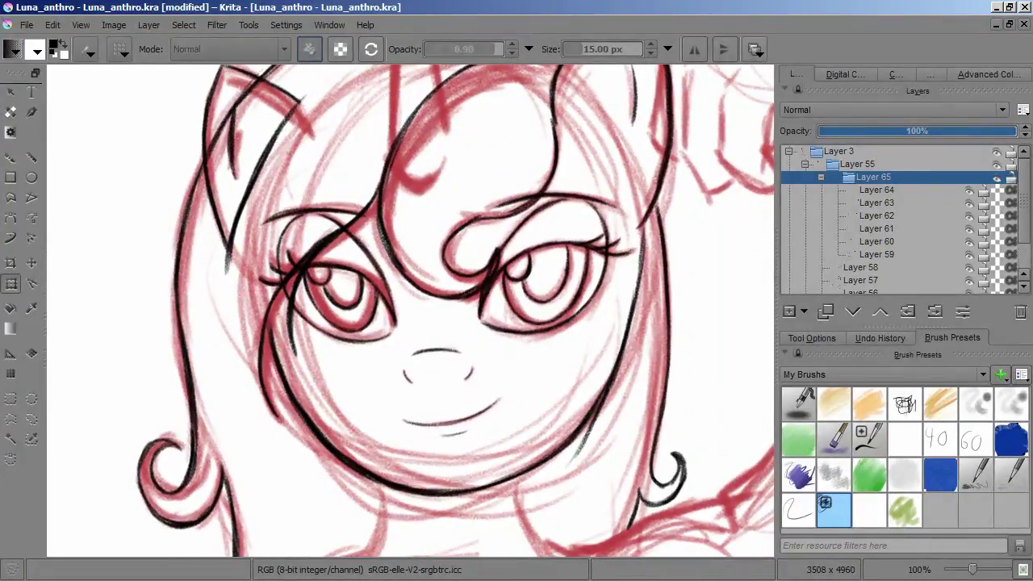
- Collapse the eye group, select the jawline on Layer 57 and move it slightly up toward the mouth
left_click(821, 177)
left_click(861, 203)
left_click_drag(208, 311, 339, 257)
key("ctrl+t")
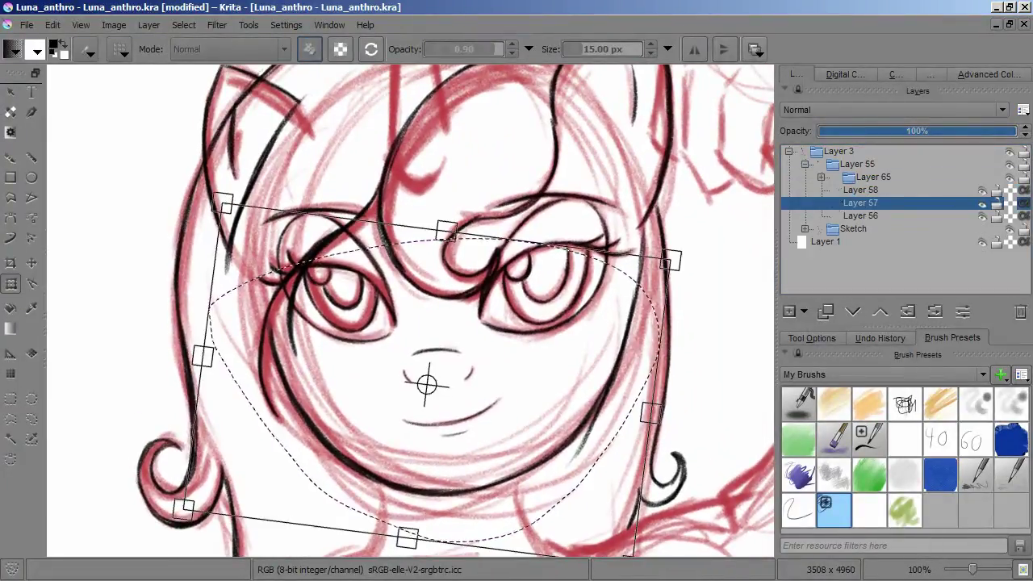
left_click_drag(422, 380, 415, 347)
key("Return")
key("ctrl+shift+a")
- Add Layer 66 above Layer 56 and trace both sides of the neck and the collarbone lines
key("Insert")
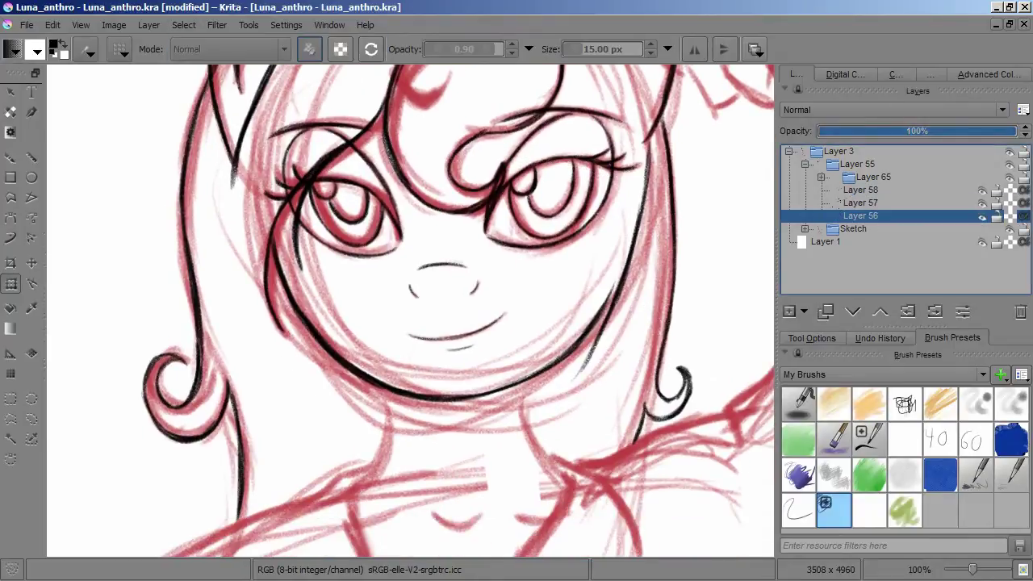
key("b")
scroll(347, 414, "up", 3)
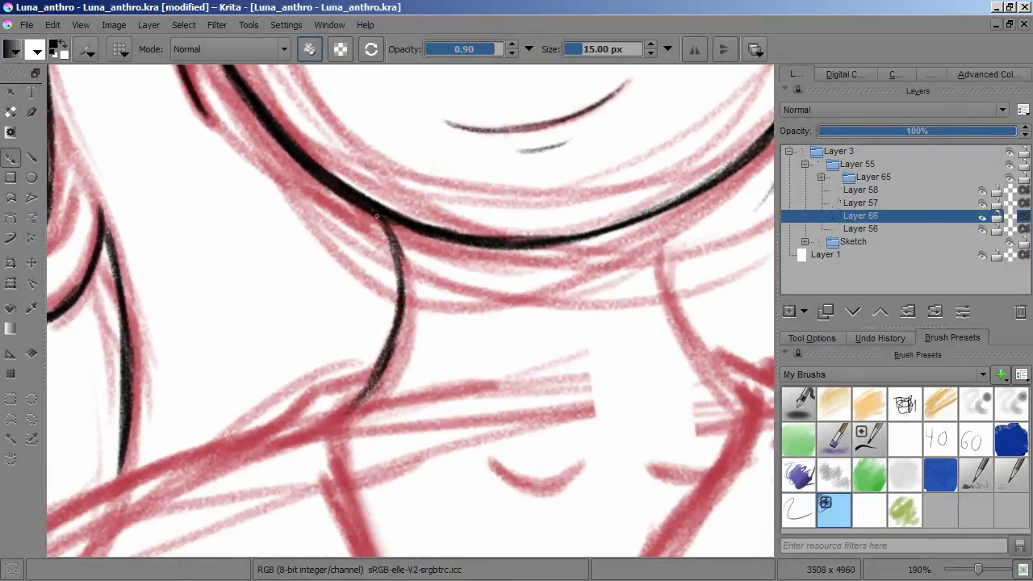
left_click_drag(380, 220, 185, 260)
left_click_drag(308, 519, 389, 369)
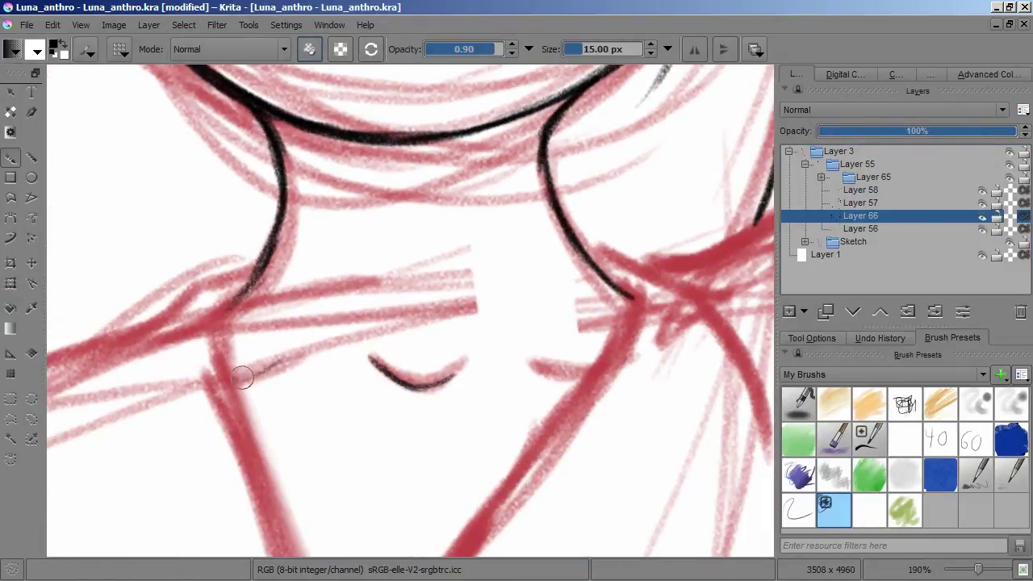
- Hide the Sketch group and copy the ear nearest the raised hand from Layer 57 onto a new layer
scroll(291, 358, "down", 4)
left_click(854, 241)
left_click(1009, 241)
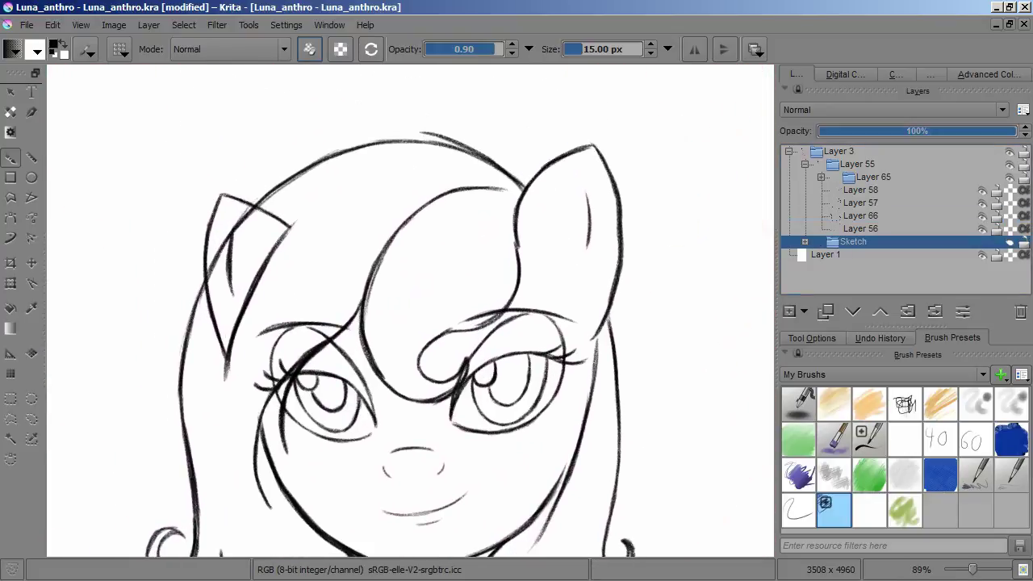
left_click(860, 202)
left_click(32, 419)
left_click_drag(565, 359, 594, 367)
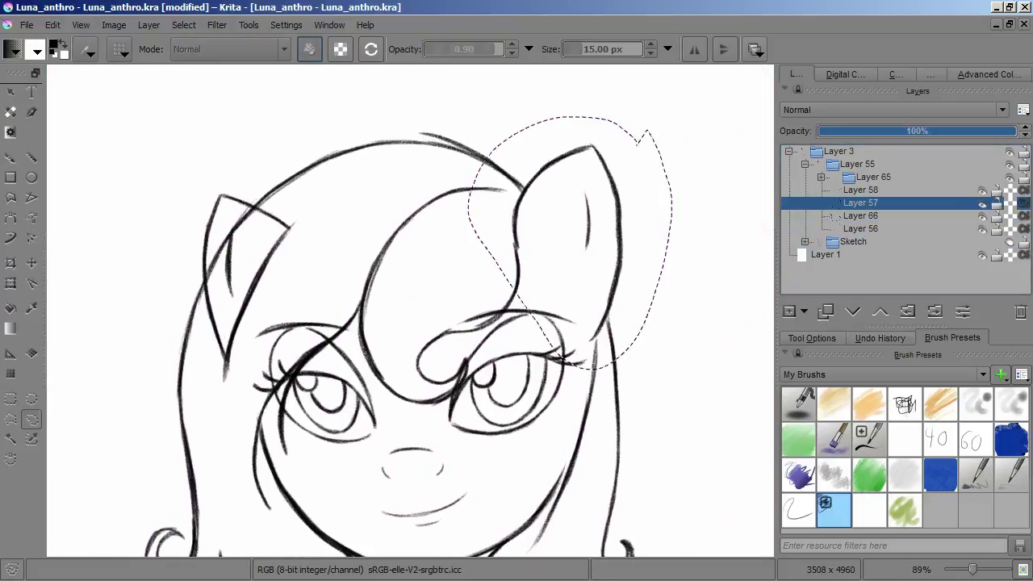
key("ctrl+c")
key("ctrl+v")
- Mirror, rotate and resize the pasted ear to replace the outline of the ear on the opposite side
left_click(184, 24)
left_click(194, 51)
left_click_drag(219, 180, 286, 226)
key("ctrl+t")
left_click_drag(567, 239, 296, 242)
left_click_drag(186, 347, 161, 282)
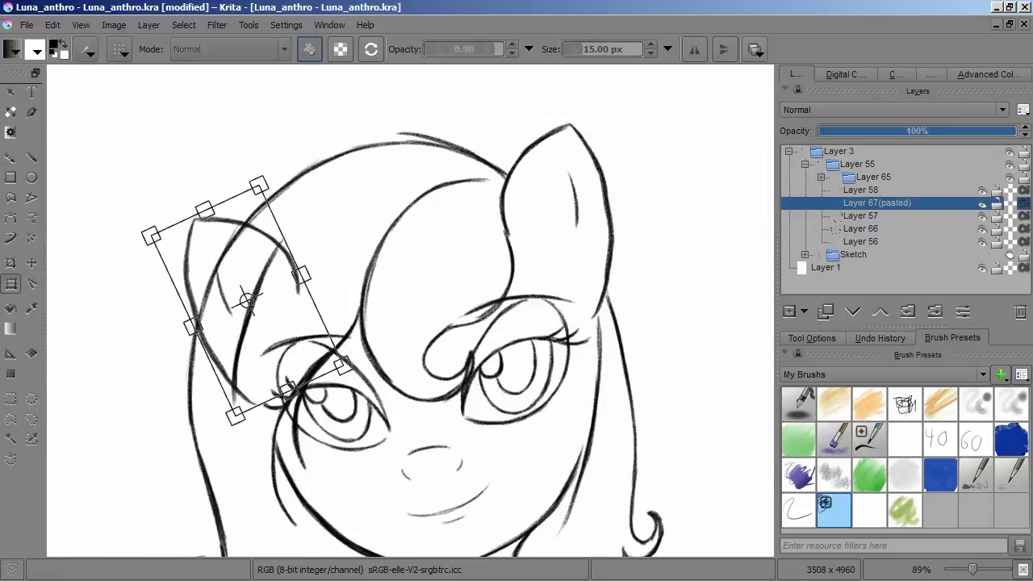
key("5")
key("Return")
- Erase the excess line ends at the pasted ear's base and show the Sketch group again
key("b")
key("slash")
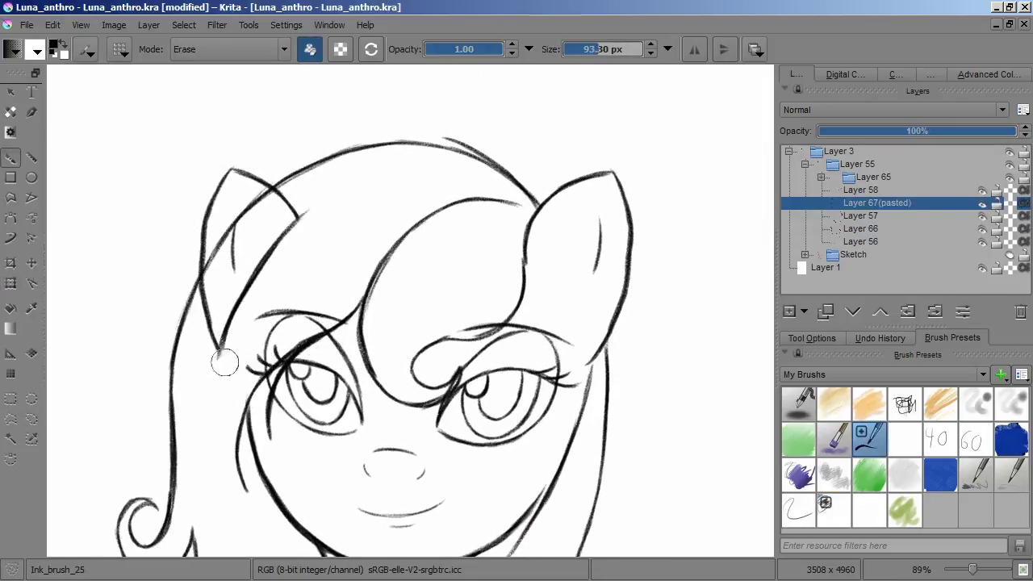
key("ctrl+t")
scroll(228, 354, "down", 3)
key("Page_Up")
key("slash")
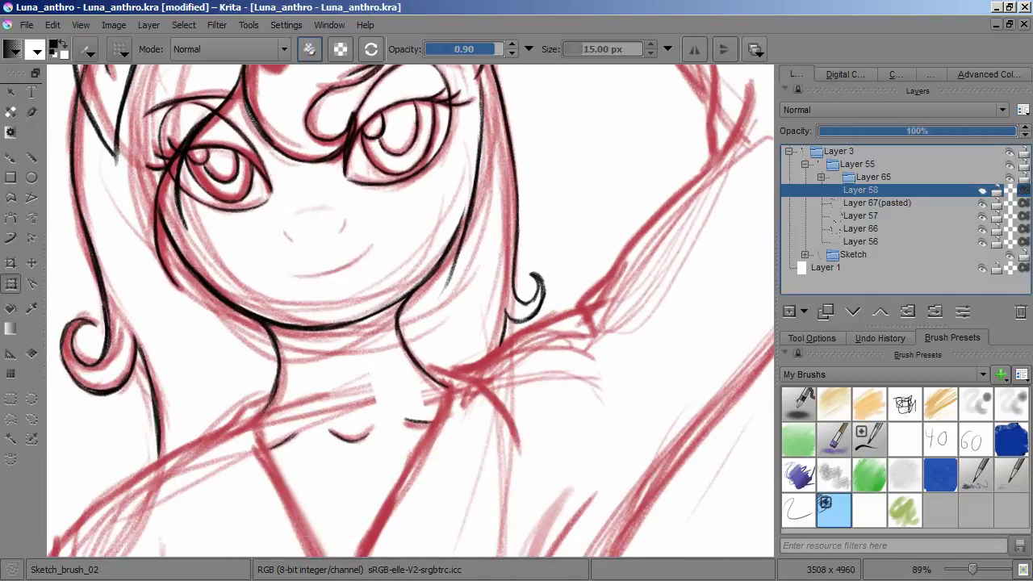
- Add Layer 68 above Layer 58 and trace both edges of the V-shaped neckline
key("Insert")
scroll(256, 179, "up", 6)
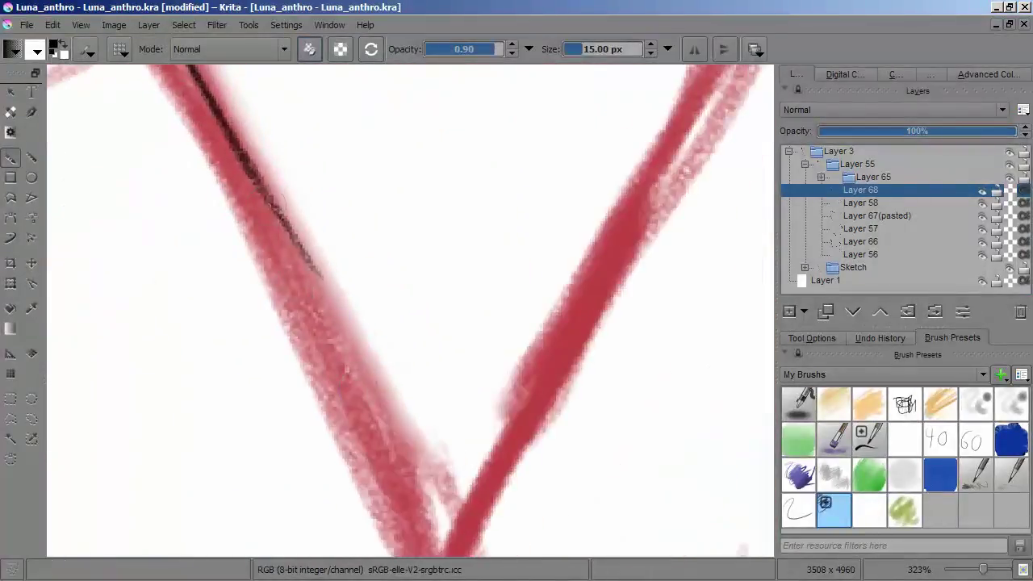
scroll(257, 180, "down", 4)
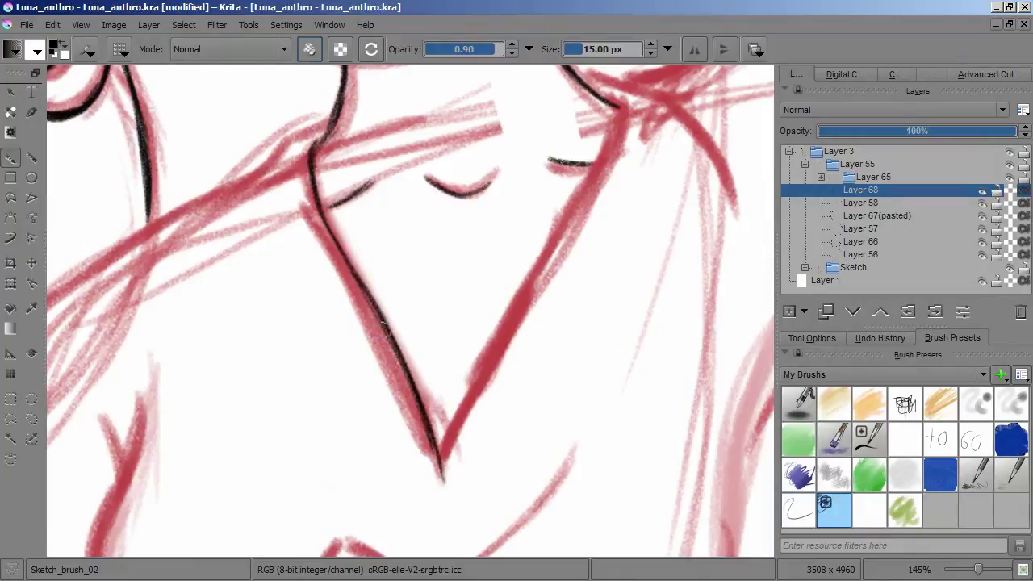
left_click_drag(473, 373, 557, 239)
left_click_drag(557, 239, 498, 303)
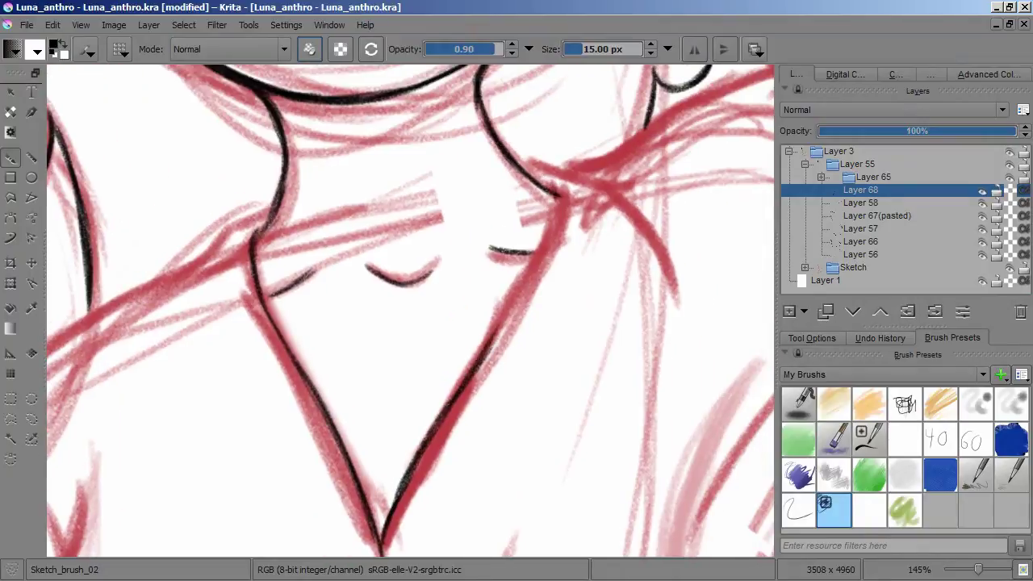
- Trace the lowered shoulder and the outer edge of the arm down toward the elbow on Layer 68
mouse_move(435, 420)
left_mouse_down()
mouse_move(346, 224)
mouse_move(491, 214)
left_mouse_up()
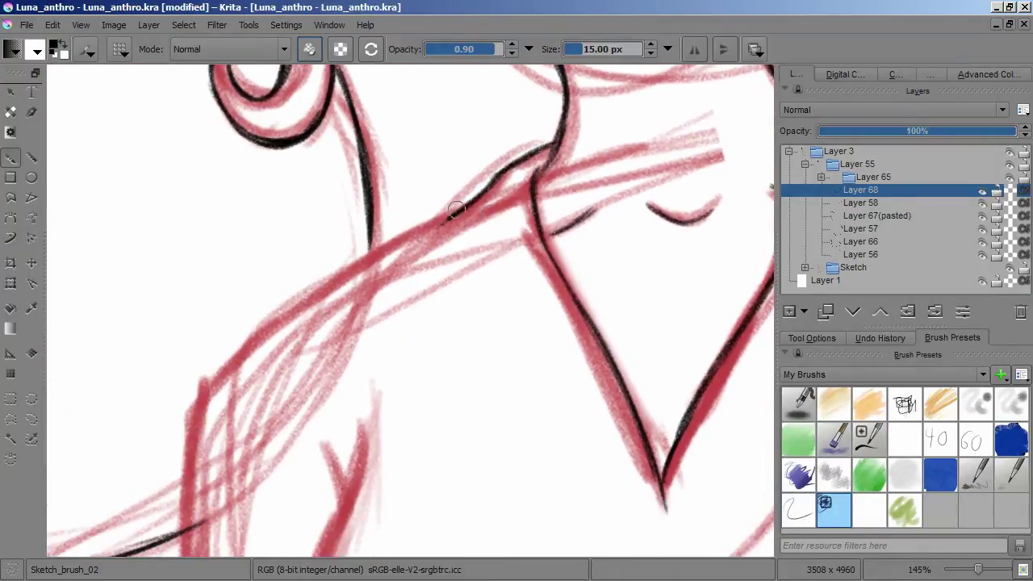
mouse_move(383, 241)
left_mouse_down()
mouse_move(323, 250)
mouse_move(345, 144)
left_mouse_up()
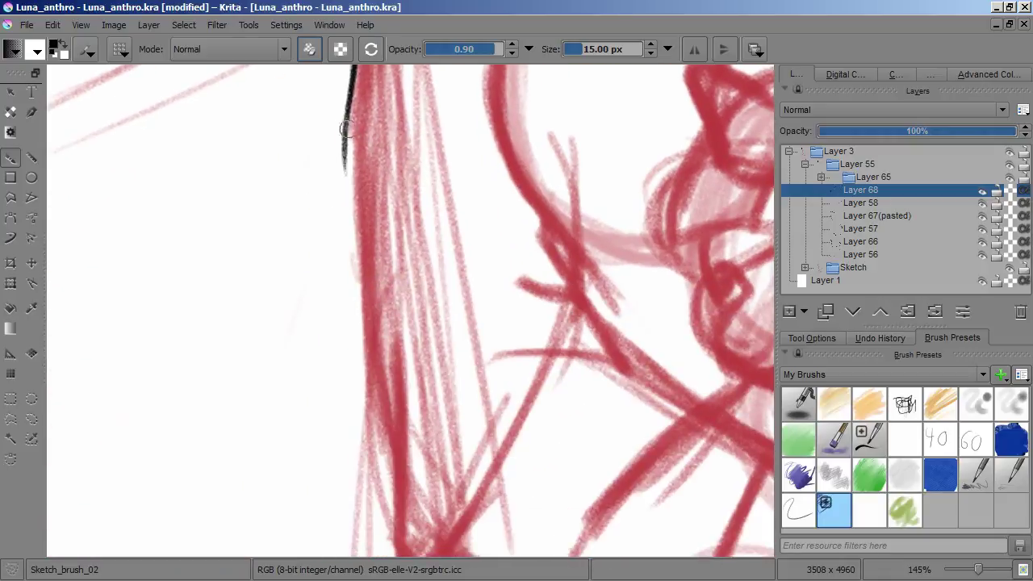
mouse_move(391, 444)
left_mouse_down()
mouse_move(377, 320)
mouse_move(337, 205)
mouse_move(338, 368)
mouse_move(345, 219)
left_mouse_up()
mouse_move(402, 349)
left_mouse_down()
mouse_move(422, 398)
mouse_move(413, 408)
left_mouse_up()
left_click_drag(413, 408, 403, 462)
mouse_move(372, 391)
left_mouse_down()
mouse_move(412, 400)
mouse_move(509, 357)
left_mouse_up()
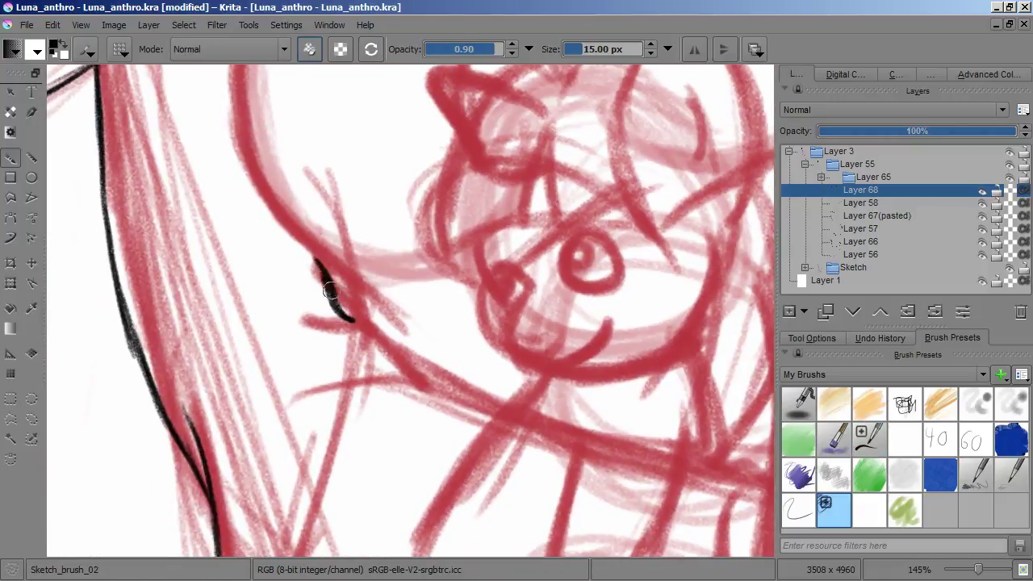
- Trace the crook of the bent arm beside the plush's head and undo the last stroke
left_click_drag(363, 306, 444, 536)
left_click_drag(312, 283, 331, 145)
mouse_move(314, 399)
left_mouse_down()
mouse_move(364, 386)
mouse_move(399, 424)
left_mouse_up()
mouse_move(329, 234)
left_mouse_down()
mouse_move(282, 297)
mouse_move(376, 347)
mouse_move(239, 238)
left_mouse_up()
key("ctrl+z")
- Trace the chest's side curve and the shoulder lines at the base of the raised arm on Layer 68
left_click_drag(431, 298, 517, 380)
left_click_drag(466, 216, 449, 399)
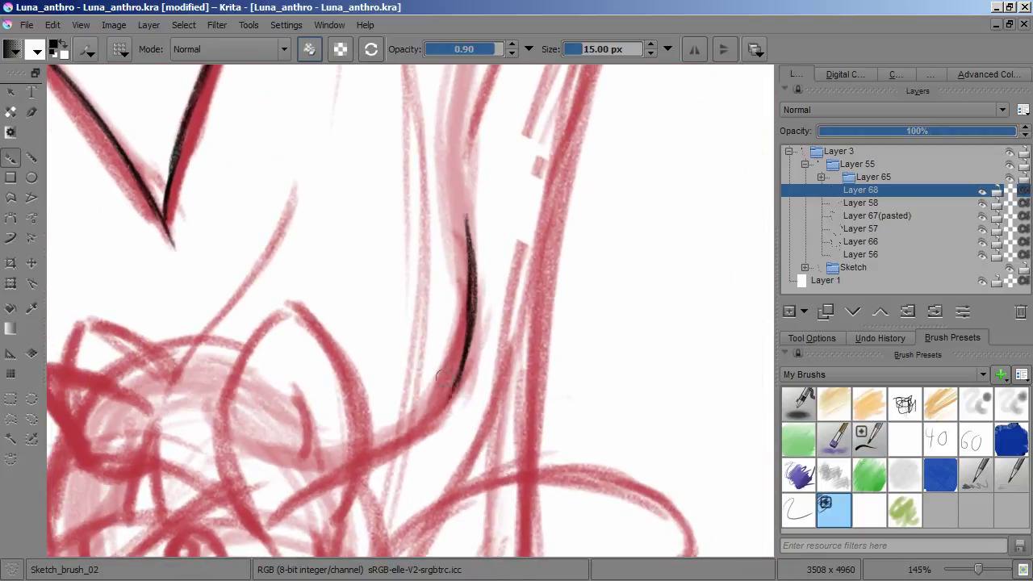
left_click_drag(504, 124, 353, 372)
mouse_move(351, 310)
left_mouse_down()
mouse_move(231, 202)
mouse_move(336, 254)
left_mouse_up()
left_click_drag(443, 307, 349, 310)
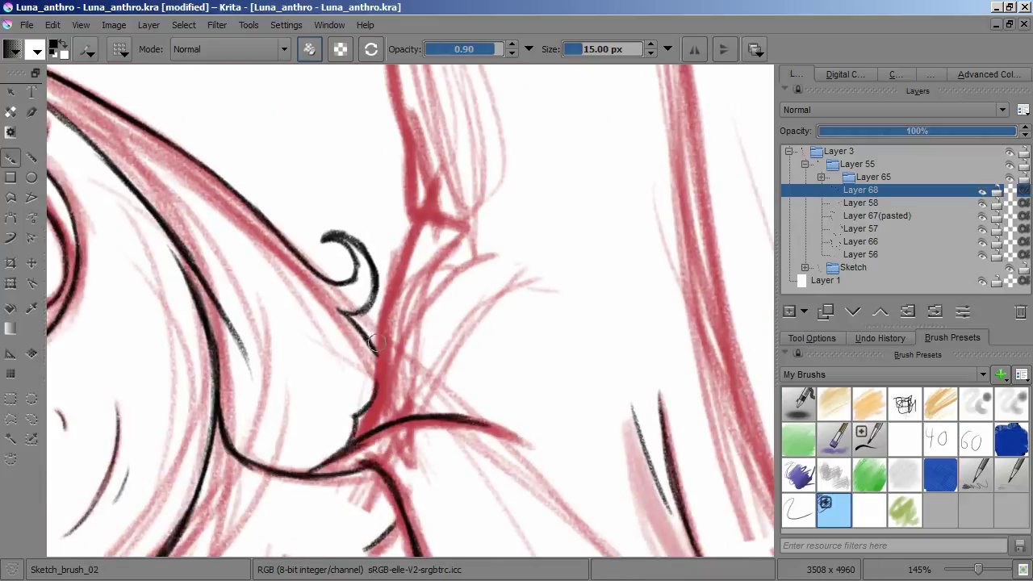
- Continue the raised arm's outline from the shoulder and trace the long line down the torso's side
mouse_move(389, 274)
left_mouse_down()
mouse_move(375, 275)
mouse_move(350, 334)
mouse_move(337, 307)
left_mouse_up()
mouse_move(355, 410)
left_mouse_down()
mouse_move(368, 416)
mouse_move(299, 356)
mouse_move(306, 396)
left_mouse_up()
mouse_move(410, 332)
left_mouse_down()
mouse_move(325, 236)
mouse_move(417, 191)
mouse_move(313, 275)
left_mouse_up()
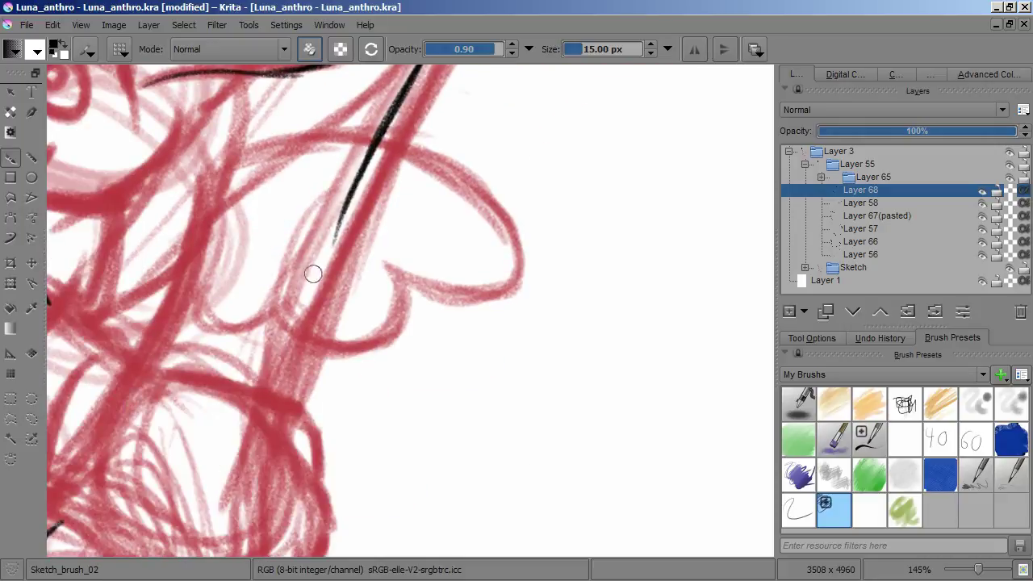
- Trace the bent arm's lower edge from the elbow and the adjoining outline below it on Layer 68
mouse_move(282, 340)
left_mouse_down()
mouse_move(346, 288)
mouse_move(212, 481)
mouse_move(445, 302)
mouse_move(360, 228)
left_mouse_up()
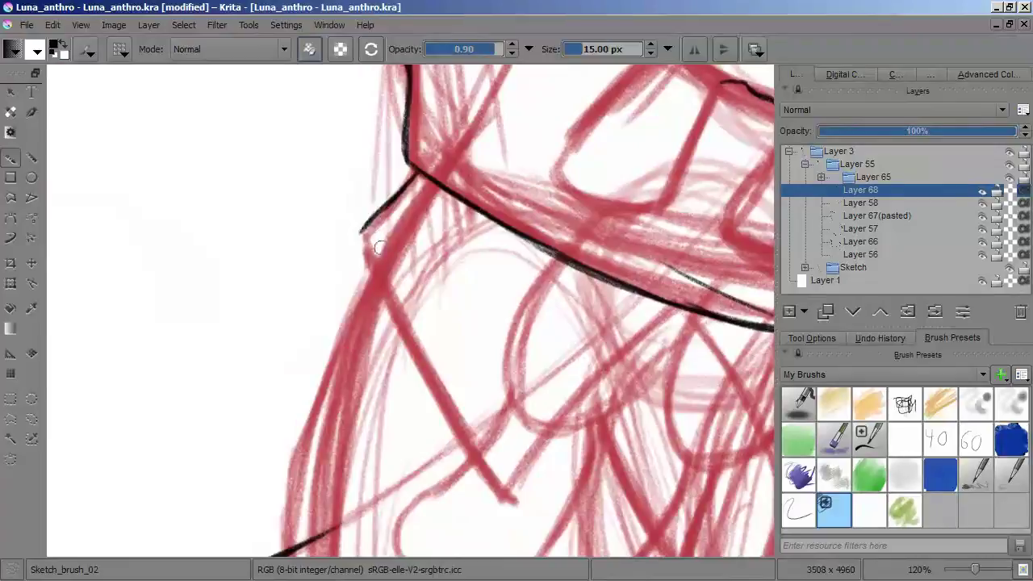
mouse_move(455, 463)
left_mouse_down()
mouse_move(346, 431)
mouse_move(375, 237)
left_mouse_up()
left_click_drag(349, 348, 292, 375)
mouse_move(419, 462)
left_mouse_down()
mouse_move(541, 343)
mouse_move(601, 321)
mouse_move(525, 388)
mouse_move(687, 371)
mouse_move(484, 323)
mouse_move(331, 252)
left_mouse_up()
- Add a new layer and trace the plush's cheek, muzzle and lower face outline over the sketch
key("Insert")
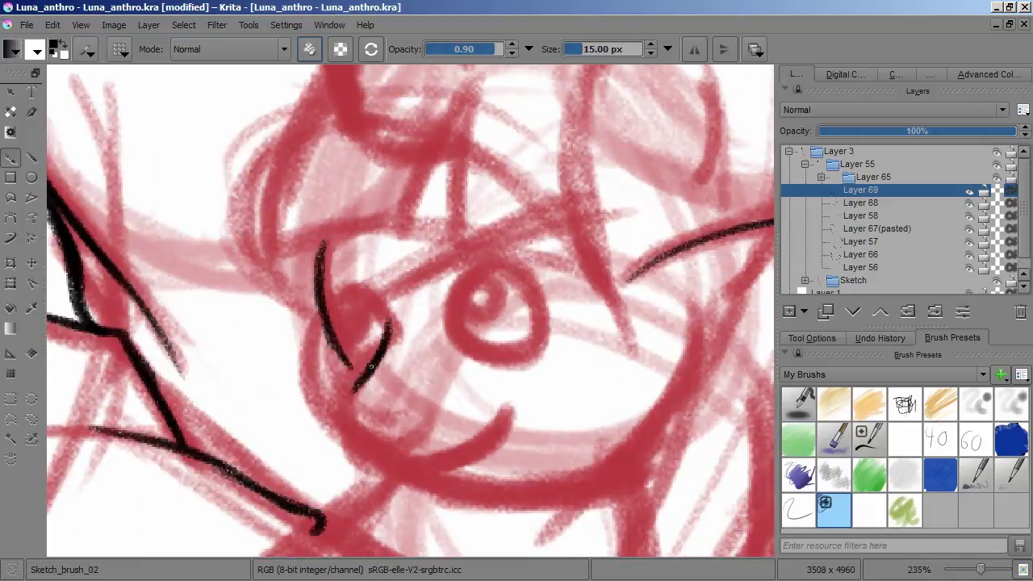
left_click_drag(377, 370, 385, 302)
left_click_drag(270, 157, 371, 378)
left_click_drag(279, 133, 327, 248)
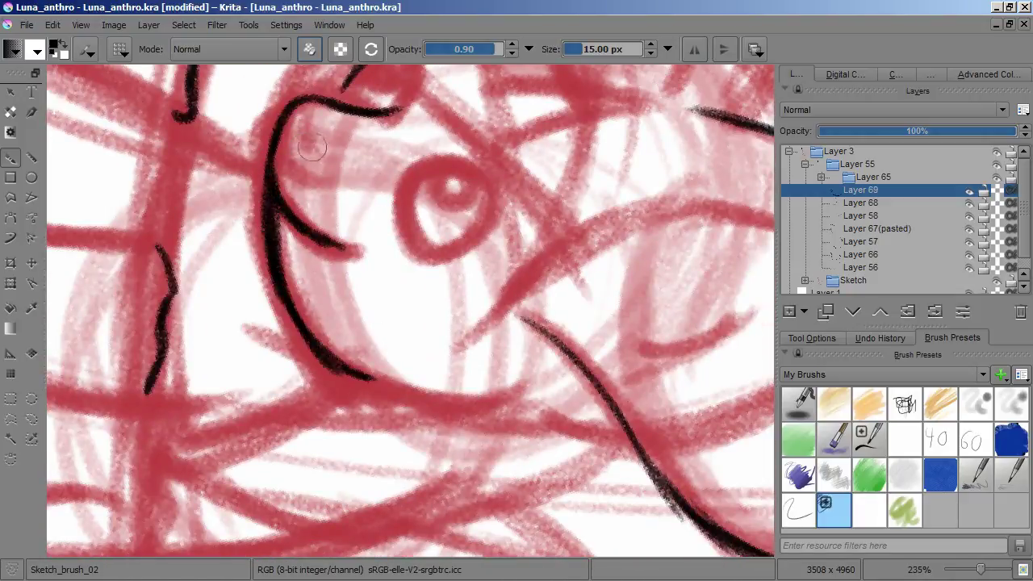
mouse_move(370, 312)
left_mouse_down()
mouse_move(320, 234)
mouse_move(388, 339)
mouse_move(491, 452)
mouse_move(696, 295)
left_mouse_up()
- Put the face layer into its own group and trace the plush's eyes, lashes, nose and mouth
key("ctrl+g")
mouse_move(299, 385)
left_mouse_down()
mouse_move(322, 389)
mouse_move(346, 343)
left_mouse_up()
left_click_drag(345, 343, 351, 393)
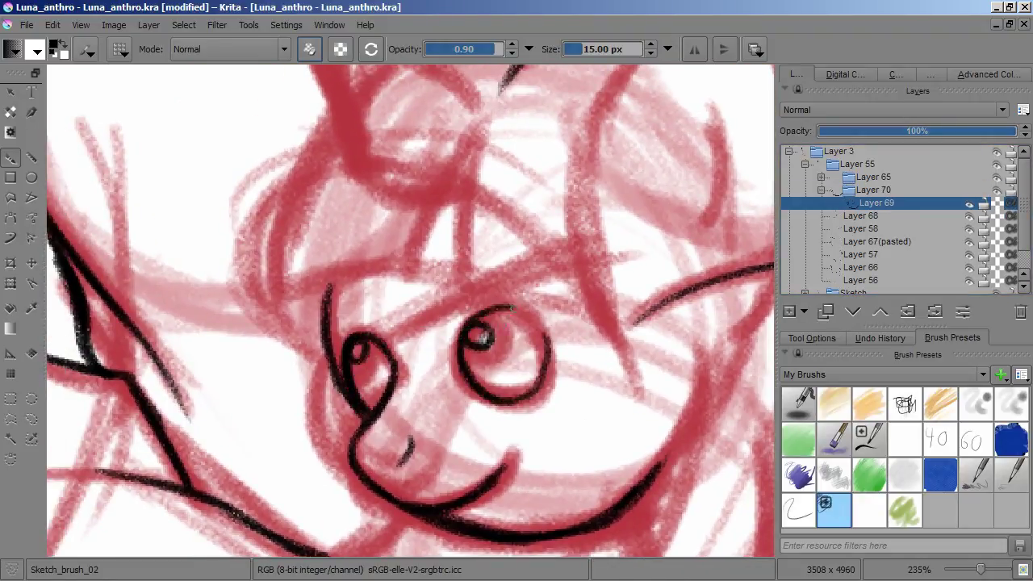
mouse_move(353, 339)
left_mouse_down()
mouse_move(267, 431)
mouse_move(245, 423)
mouse_move(207, 460)
left_mouse_up()
- Add a layer in the plush group and trace the curve of the head, the pointed fringe and the mane strands
key("Insert")
left_click_drag(450, 263, 461, 457)
mouse_move(129, 443)
left_mouse_down()
mouse_move(185, 234)
mouse_move(153, 319)
left_mouse_up()
mouse_move(283, 485)
left_mouse_down()
mouse_move(318, 358)
mouse_move(294, 137)
left_mouse_up()
left_click_drag(596, 207, 481, 408)
mouse_move(404, 323)
left_mouse_down()
mouse_move(385, 249)
mouse_move(312, 394)
left_mouse_up()
mouse_move(543, 108)
left_mouse_down()
mouse_move(524, 393)
mouse_move(367, 554)
left_mouse_up()
left_click_drag(500, 334, 379, 471)
left_click_drag(323, 243, 452, 382)
left_click_drag(404, 243, 406, 371)
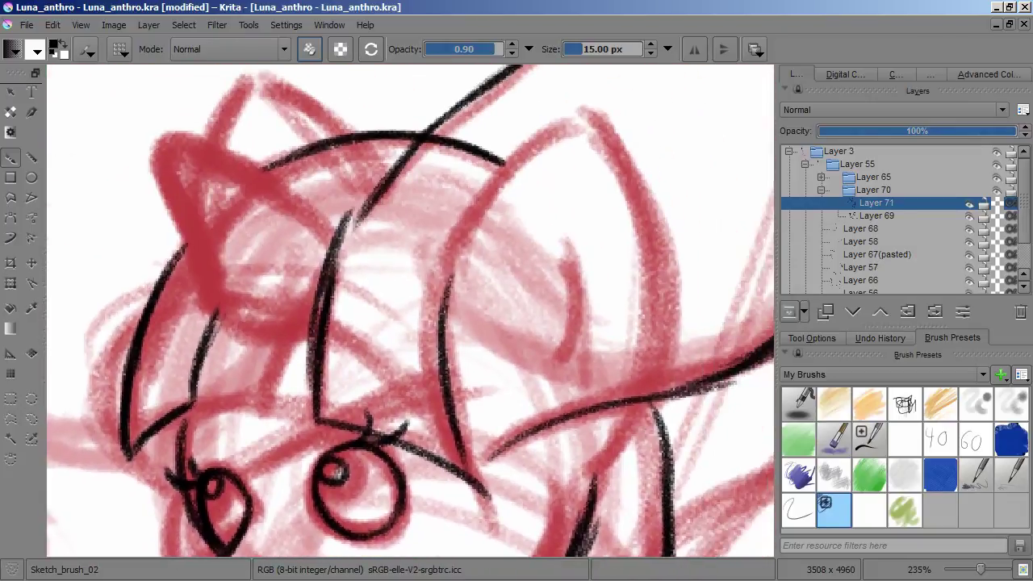
- Trace the plush's large near ear and the horn outline on new layers above the mane
key("Insert")
left_click_drag(485, 323, 452, 242)
left_click_drag(541, 171, 391, 356)
left_click_drag(598, 217, 565, 266)
left_click_drag(625, 242, 523, 408)
left_click_drag(307, 323, 396, 380)
mouse_move(279, 339)
left_mouse_down()
mouse_move(230, 241)
mouse_move(394, 271)
left_mouse_up()
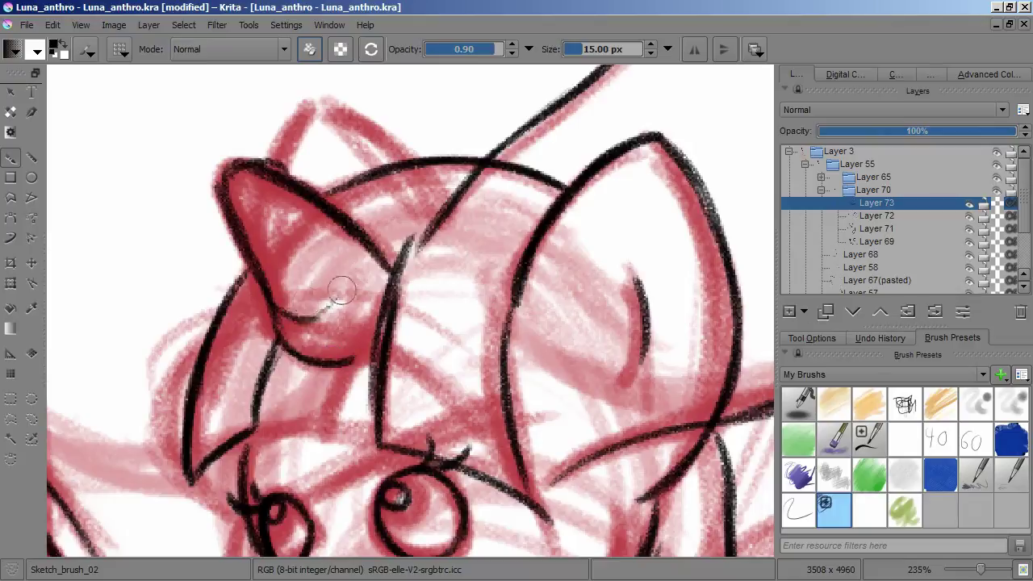
- Move down to the layer below the horn and trace the plush's far ear behind it
key("Page_Down")
mouse_move(272, 179)
left_mouse_down()
mouse_move(303, 117)
mouse_move(411, 113)
left_mouse_up()
mouse_move(404, 500)
left_mouse_down()
mouse_move(251, 303)
mouse_move(403, 190)
left_mouse_up()
- Erase the overlapping lines on the lower layers of the plush's head and return to the sketch brush
key("Page_Down")
key("Page_Down")
key("slash")
key("e")
mouse_move(403, 291)
left_mouse_down()
mouse_move(518, 297)
mouse_move(482, 400)
mouse_move(514, 362)
left_mouse_up()
key("slash")
scroll(481, 401, "down", 2)
- Add a layer above the plush's face layer and trace the neck and upper body lines, undoing one stroke
key("Insert")
scroll(482, 401, "up", 1)
scroll(515, 361, "up", 1)
left_click_drag(415, 440, 526, 235)
scroll(330, 385, "up", 2)
key("ctrl+z")
mouse_move(373, 278)
left_mouse_down()
mouse_move(397, 341)
mouse_move(351, 399)
left_mouse_up()
mouse_move(351, 400)
left_mouse_down()
mouse_move(355, 266)
mouse_move(387, 161)
left_mouse_up()
scroll(404, 307, "down", 4)
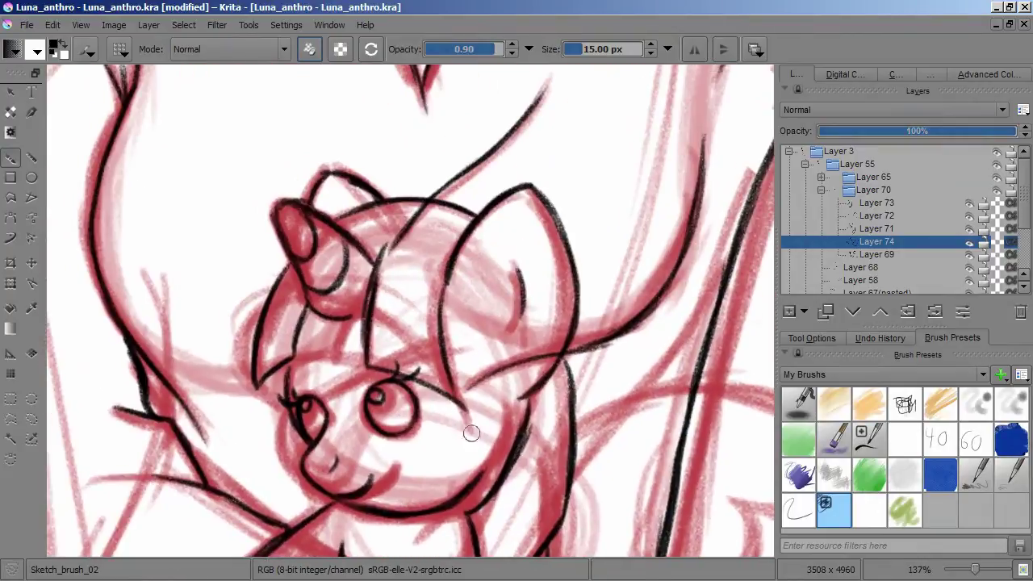
- Trace the plush's forelegs and the side of its torso on Layer 74
scroll(496, 299, "up", 2)
scroll(534, 323, "up", 3)
left_click_drag(436, 149, 565, 283)
left_click_drag(347, 104, 242, 396)
left_click_drag(533, 307, 399, 416)
scroll(470, 235, "down", 1)
- Trace the plush's two dangling hind legs, from thighs to rounded feet, on Layer 74
left_click_drag(468, 235, 519, 281)
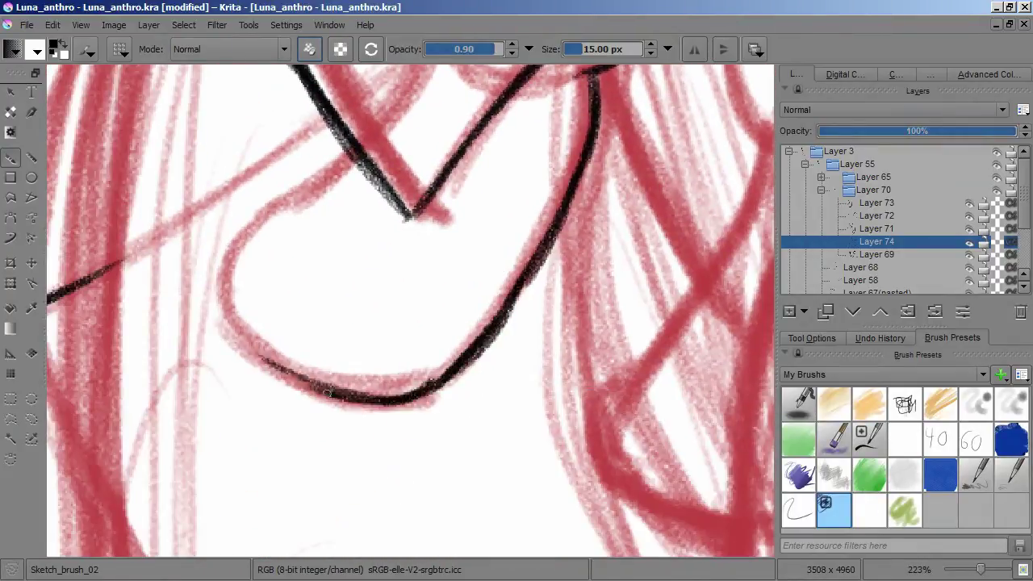
mouse_move(246, 150)
left_mouse_down()
mouse_move(288, 273)
mouse_move(358, 411)
left_mouse_up()
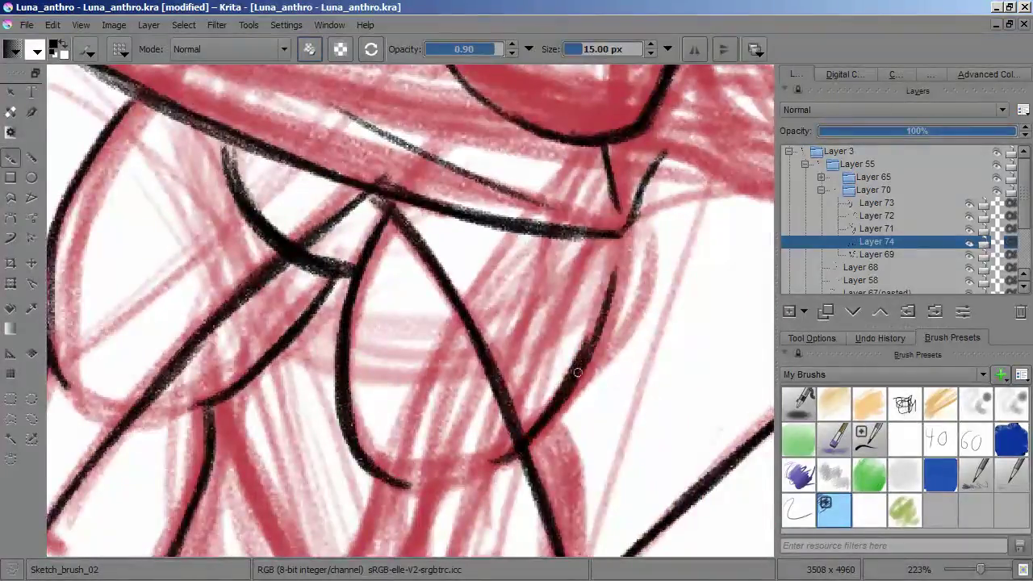
left_click_drag(569, 364, 516, 323)
mouse_move(598, 242)
left_mouse_down()
mouse_move(415, 468)
mouse_move(334, 254)
mouse_move(469, 254)
left_mouse_up()
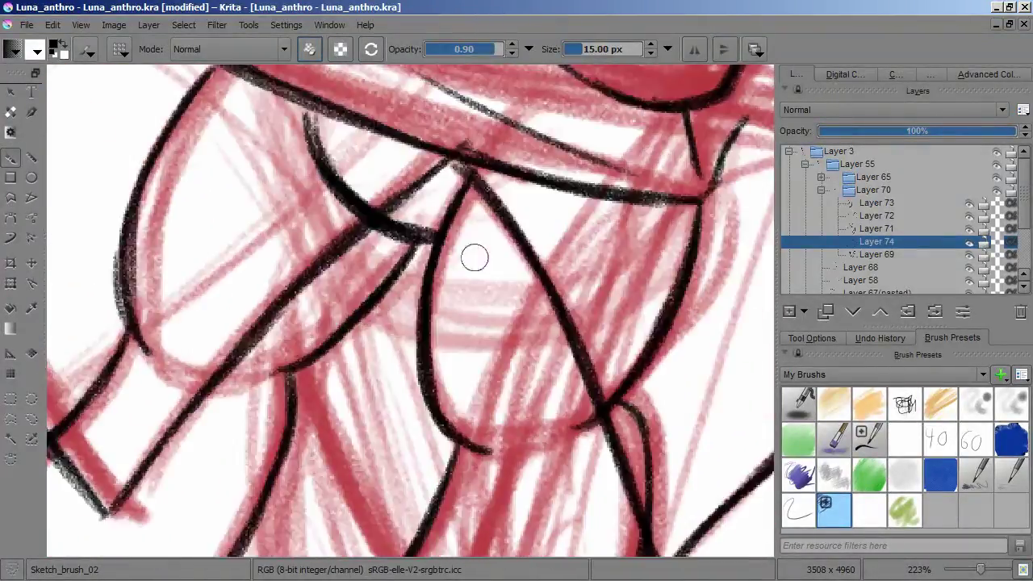
- Add a layer above Layer 74 and trace the plush's wing with its rounded feather lobes
key("Insert")
scroll(324, 357, "up", 1)
left_click_drag(325, 357, 225, 263)
left_click_drag(291, 153, 554, 300)
left_click_drag(477, 234, 489, 331)
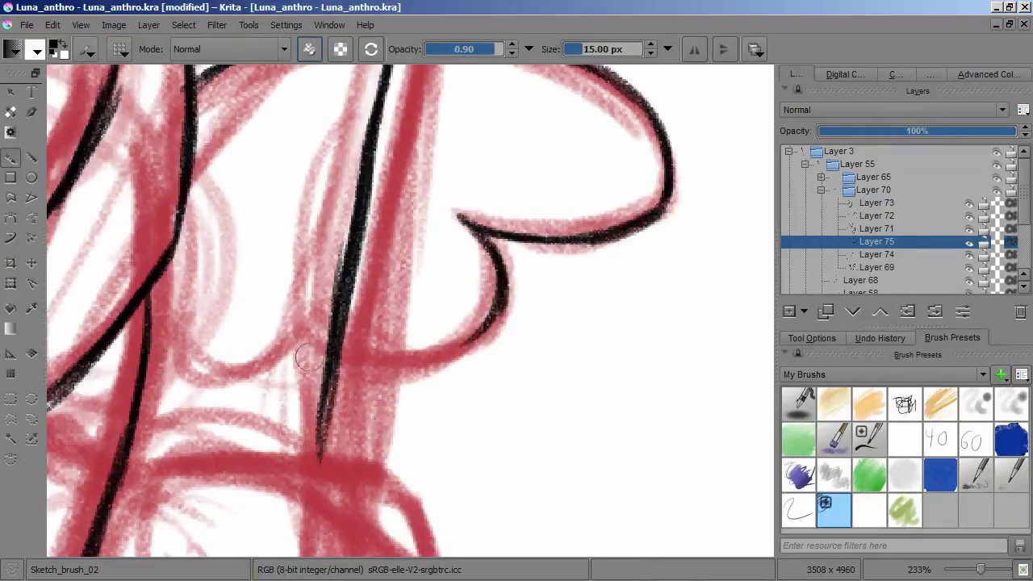
left_click_drag(151, 339, 323, 242)
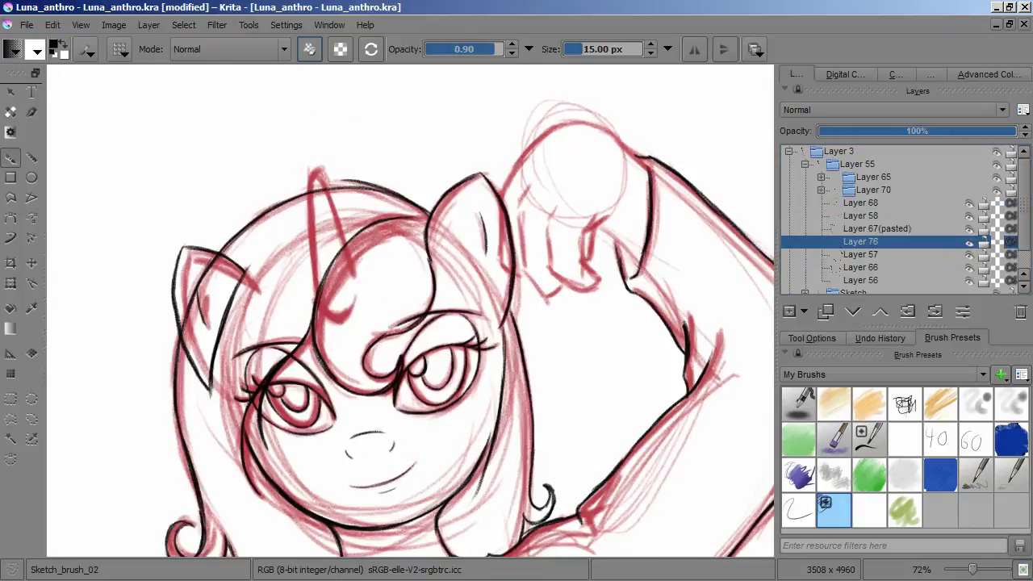
- Trace both edges of Luna's horn on Layer 76 and add a new layer above it
scroll(326, 355, "up", 6)
left_click_drag(321, 287, 326, 355)
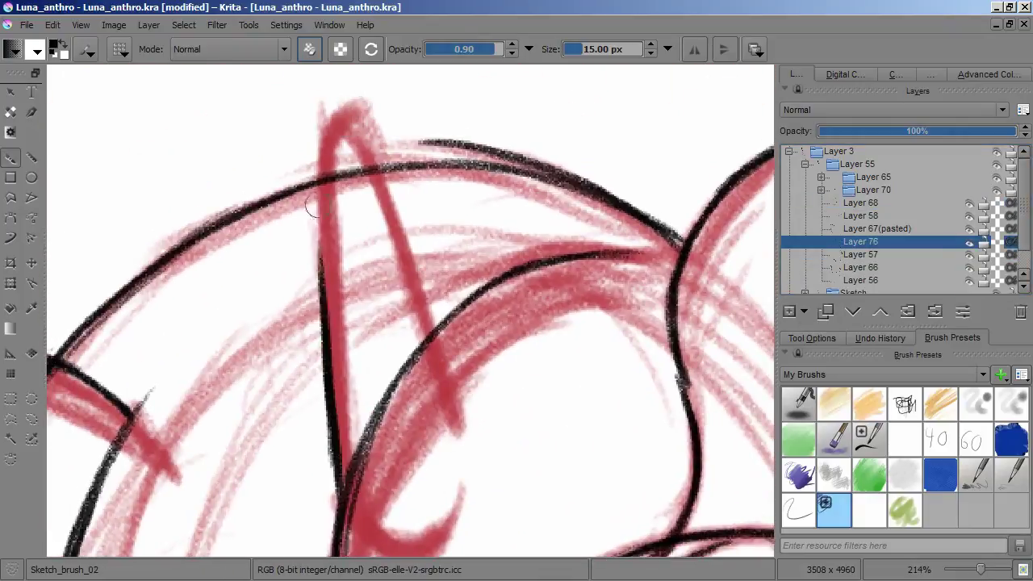
left_click_drag(395, 194, 440, 338)
key("Insert")
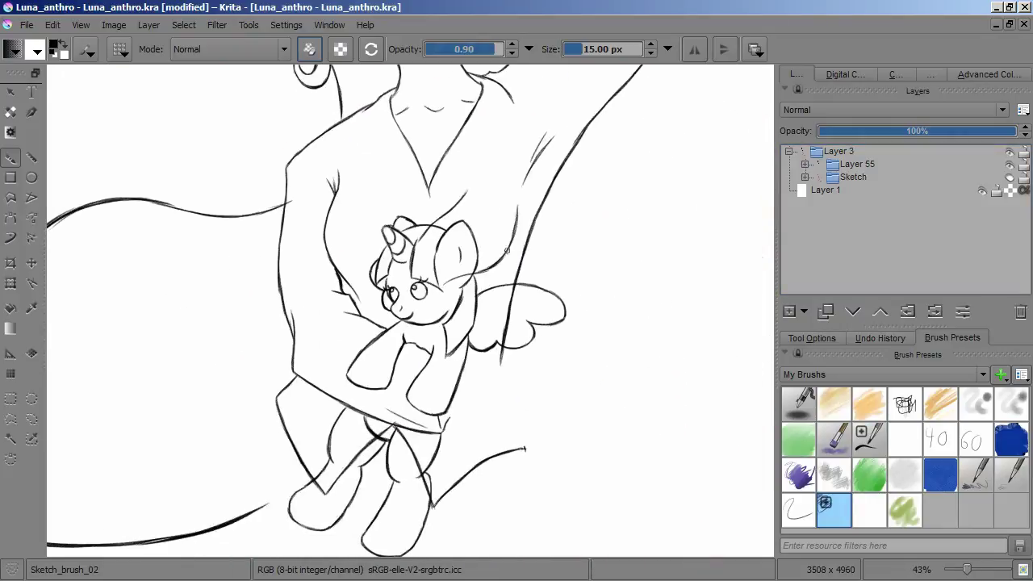
- Add a layer above Layer 68 and trace Luna's hips, thighs and trouser creases below the plush
scroll(410, 312, "up", 10)
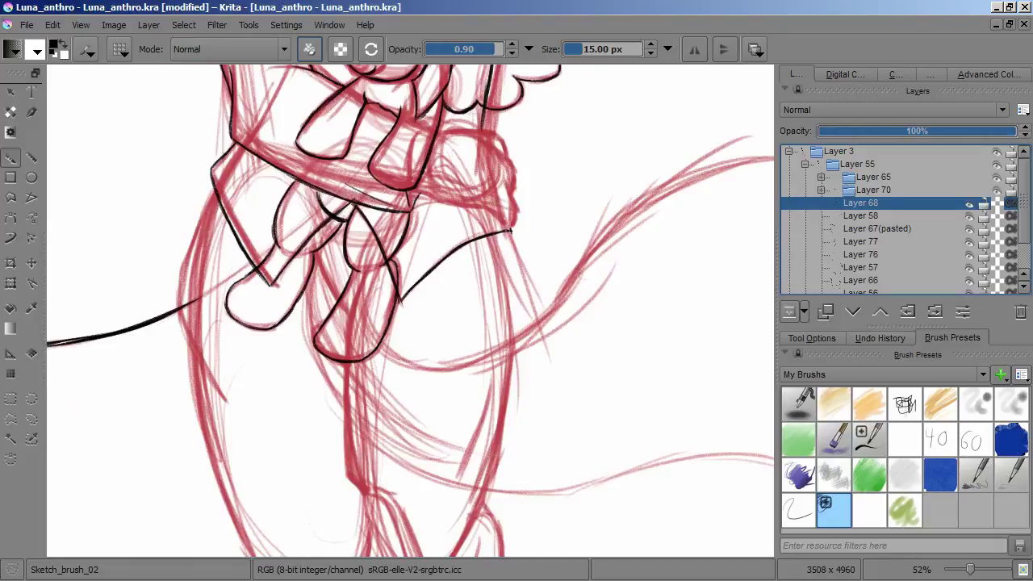
key("Insert")
scroll(374, 362, "up", 5)
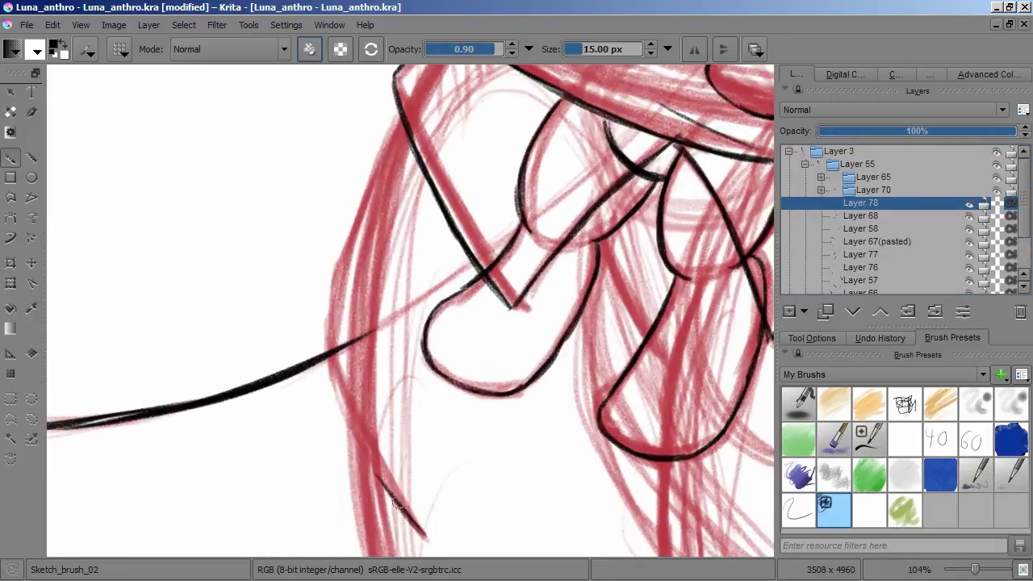
left_click_drag(399, 117, 330, 399)
mouse_move(343, 445)
left_mouse_down()
mouse_move(315, 255)
mouse_move(274, 202)
left_mouse_up()
mouse_move(343, 380)
left_mouse_down()
mouse_move(484, 498)
mouse_move(412, 483)
left_mouse_up()
left_click_drag(448, 274, 444, 416)
left_click_drag(440, 351, 432, 448)
left_click_drag(436, 259, 421, 354)
left_click_drag(369, 231, 496, 461)
- Continue tracing the outlines and creases of Luna's legs downward on Layer 78
scroll(442, 352, "up", 2)
mouse_move(358, 266)
left_mouse_down()
mouse_move(242, 121)
mouse_move(355, 202)
mouse_move(323, 162)
mouse_move(347, 129)
left_mouse_up()
left_click_drag(323, 242, 299, 408)
mouse_move(297, 190)
left_mouse_down()
mouse_move(295, 404)
mouse_move(372, 468)
left_mouse_up()
left_click_drag(337, 156, 307, 420)
left_click_drag(307, 186, 290, 485)
left_click_drag(346, 346, 383, 300)
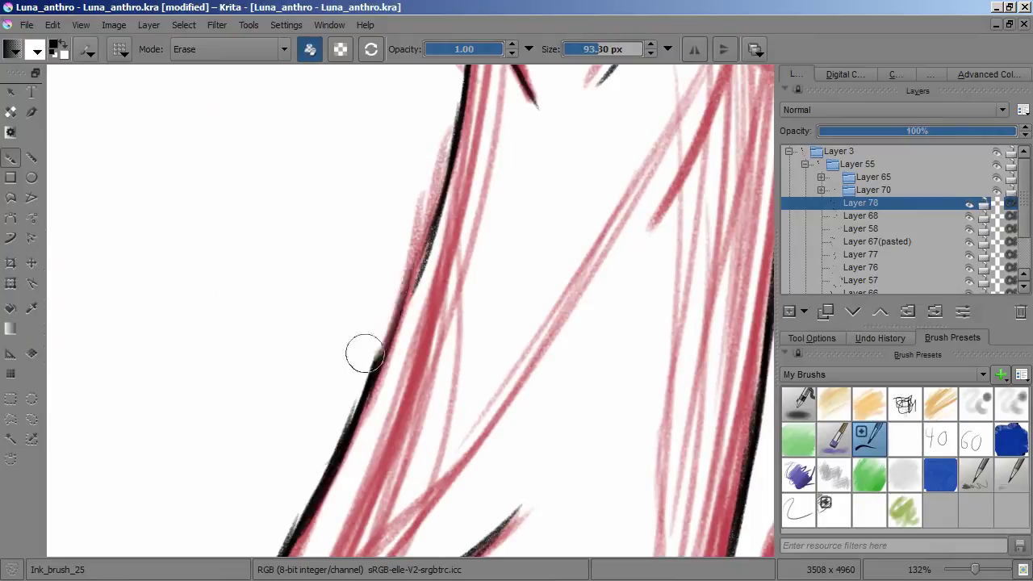
- Erase the rough overlaps along the leg's outline on Layer 78 with the ink brush in Erase mode
mouse_move(371, 337)
left_mouse_down()
mouse_move(443, 306)
mouse_move(508, 185)
mouse_move(352, 294)
left_mouse_up()
mouse_move(338, 251)
left_mouse_down()
mouse_move(343, 290)
mouse_move(295, 288)
mouse_move(380, 411)
mouse_move(433, 248)
mouse_move(388, 323)
mouse_move(403, 289)
mouse_move(305, 369)
mouse_move(350, 295)
mouse_move(351, 230)
mouse_move(350, 323)
mouse_move(363, 307)
left_mouse_up()
mouse_move(403, 363)
left_mouse_down()
mouse_move(368, 312)
mouse_move(545, 149)
left_mouse_up()
mouse_move(350, 394)
left_mouse_down()
mouse_move(396, 434)
mouse_move(162, 194)
mouse_move(339, 379)
mouse_move(291, 290)
mouse_move(367, 327)
left_mouse_up()
left_click_drag(311, 273, 339, 307)
- Add a new layer and trace Luna's raised fist with its fingers and the hand behind the plush
key("Insert")
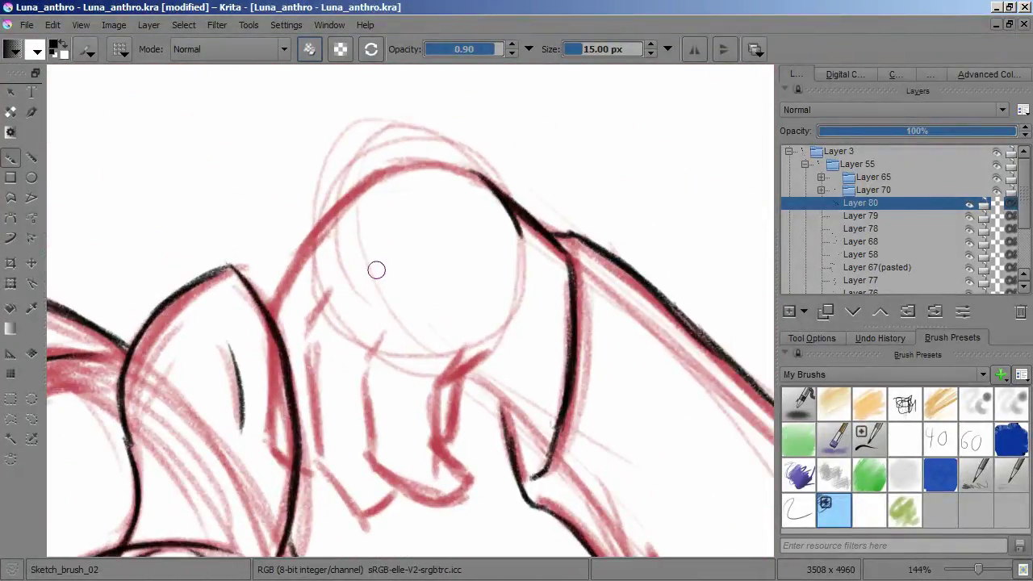
left_click_drag(376, 269, 304, 206)
left_click_drag(355, 242, 395, 220)
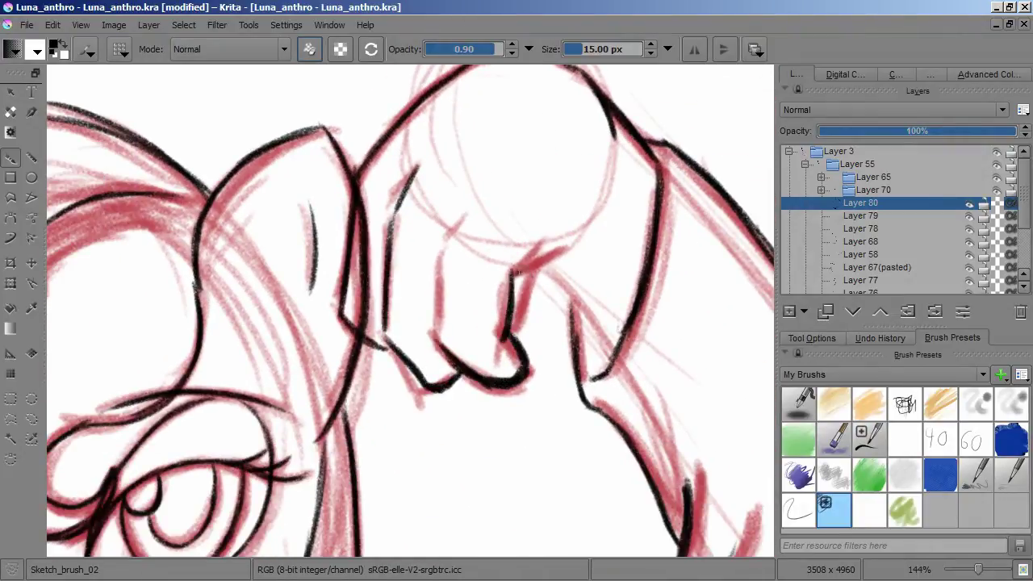
left_click_drag(446, 256, 288, 221)
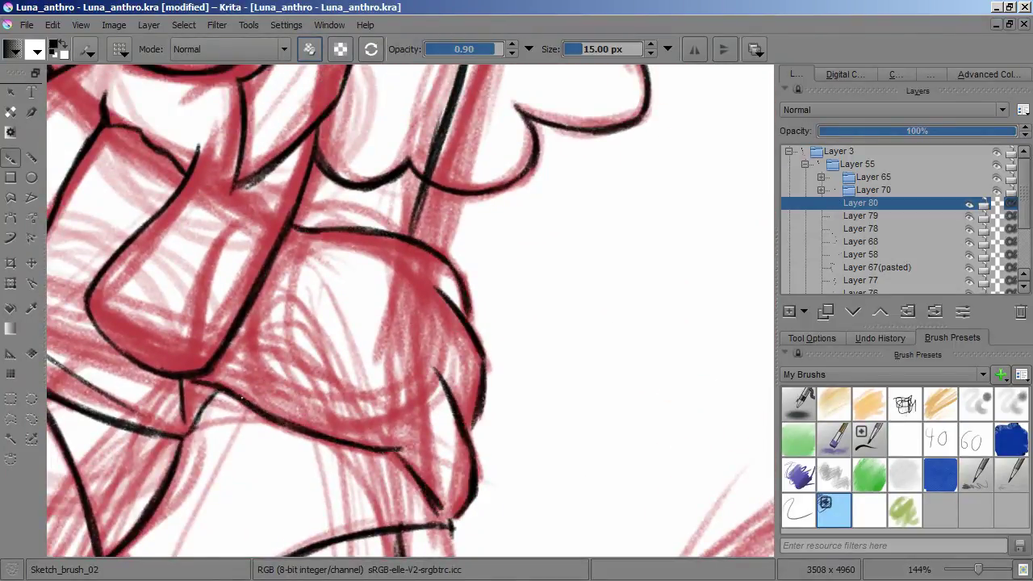
- Trace the large outer sweep of the tail in black on Layer 56, rotating the canvas to suit the strokes
scroll(200, 380, "down", 5)
scroll(409, 311, "up", 3)
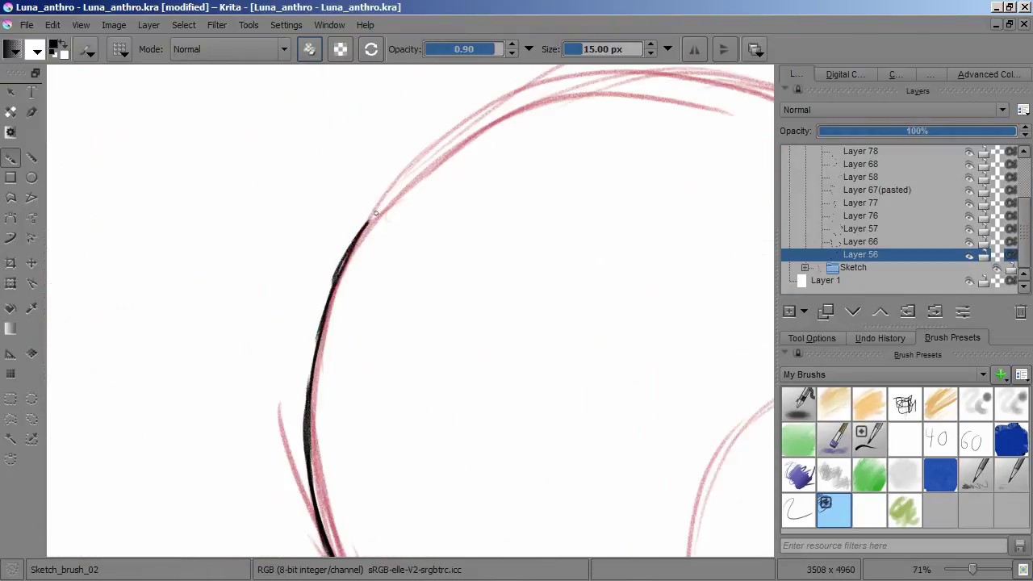
key("4")
key("4")
key("6")
key("6")
key("4")
key("4")
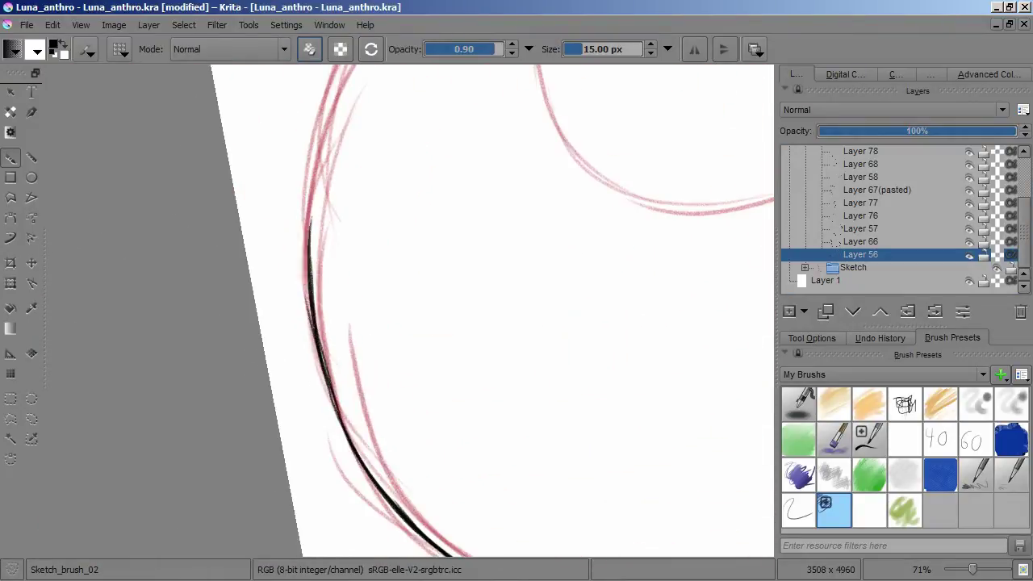
key("5")
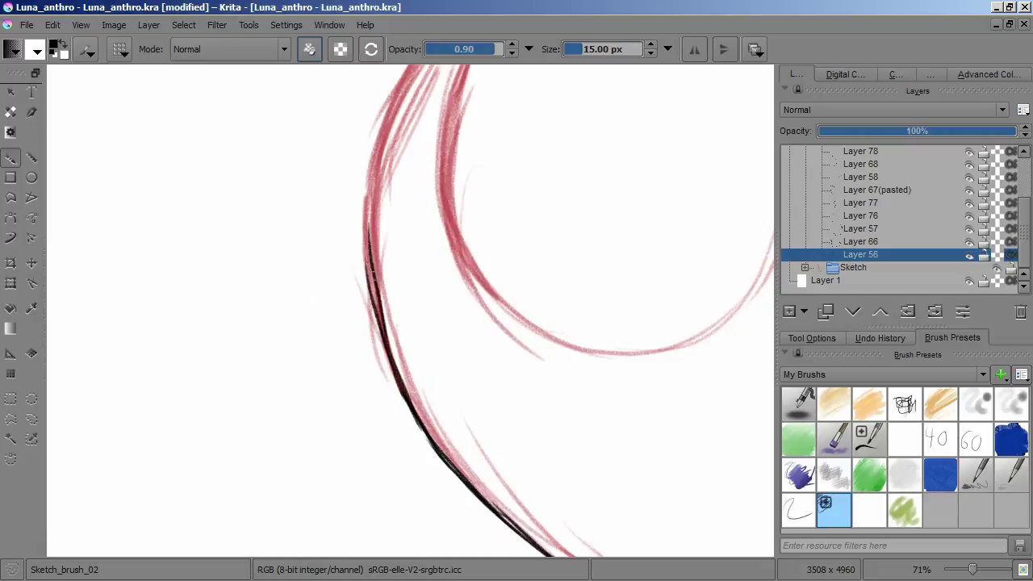
- Trace the inner and outer edges of the tail's curled tip beside the lower leg on Layer 56
scroll(427, 340, "up", 3)
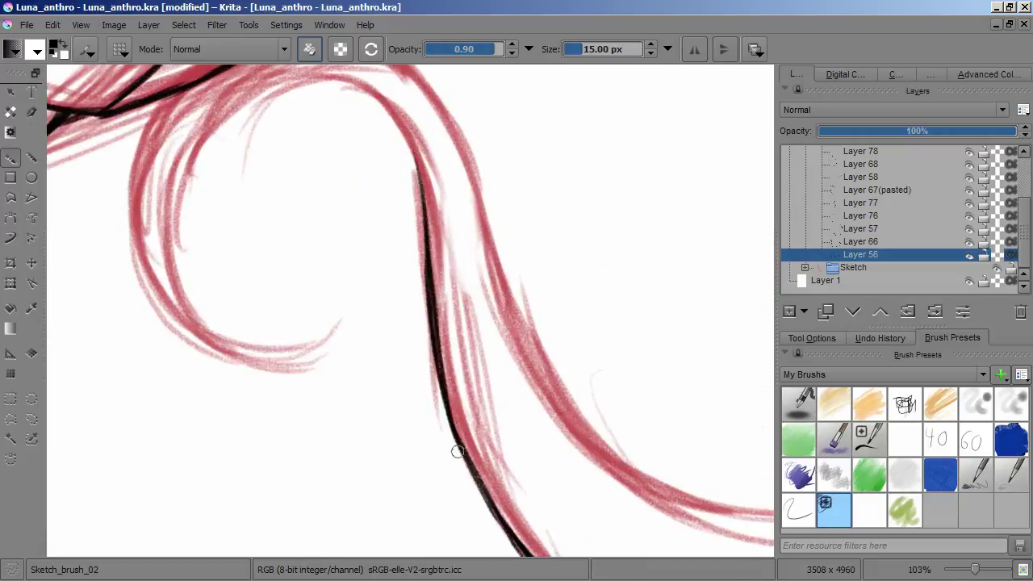
key("4")
key("4")
key("6")
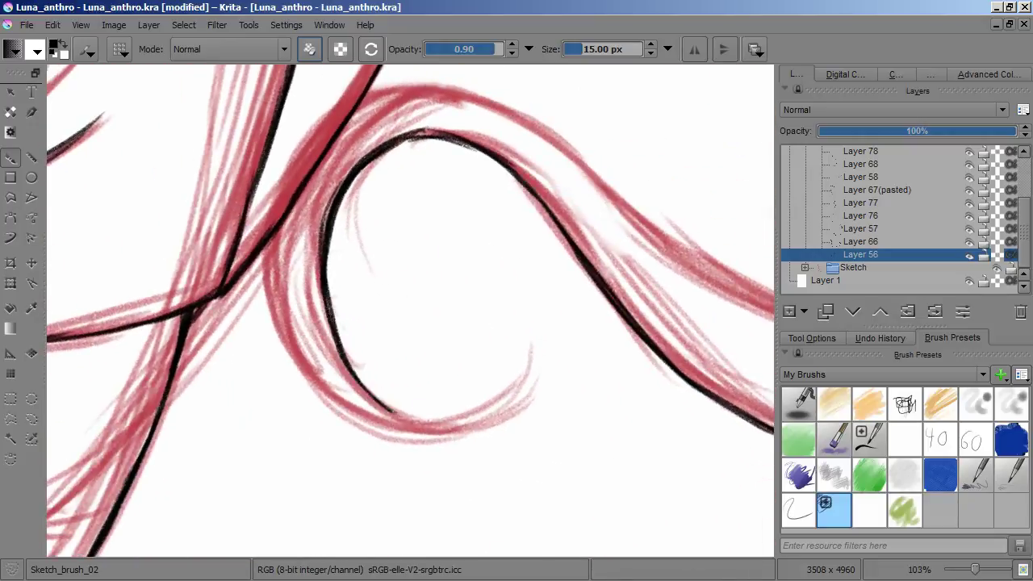
key("6")
key("4")
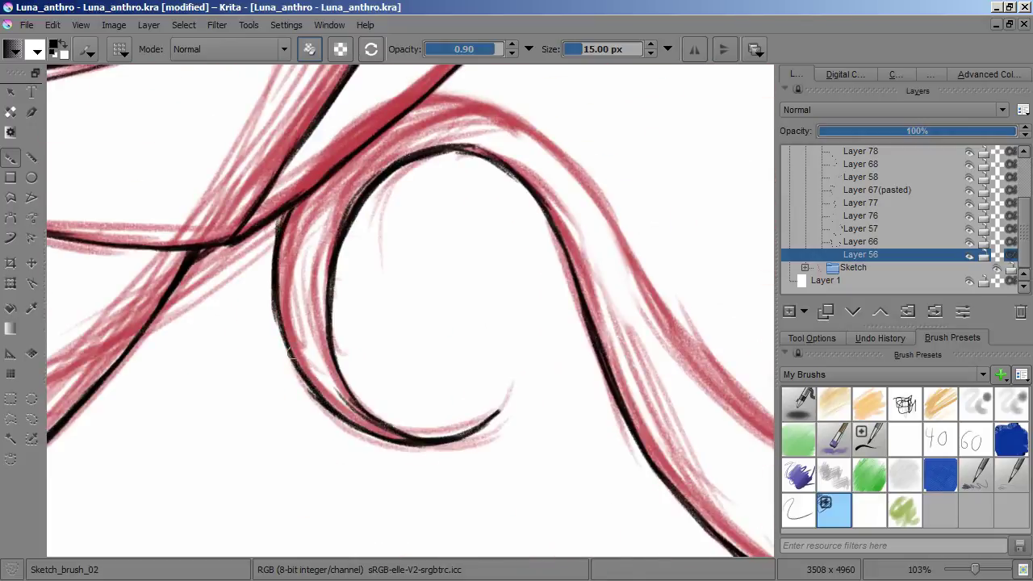
- Trace the opposite edge of the tail leading away from the curled tip on Layer 56
key("4")
key("4")
key("4")
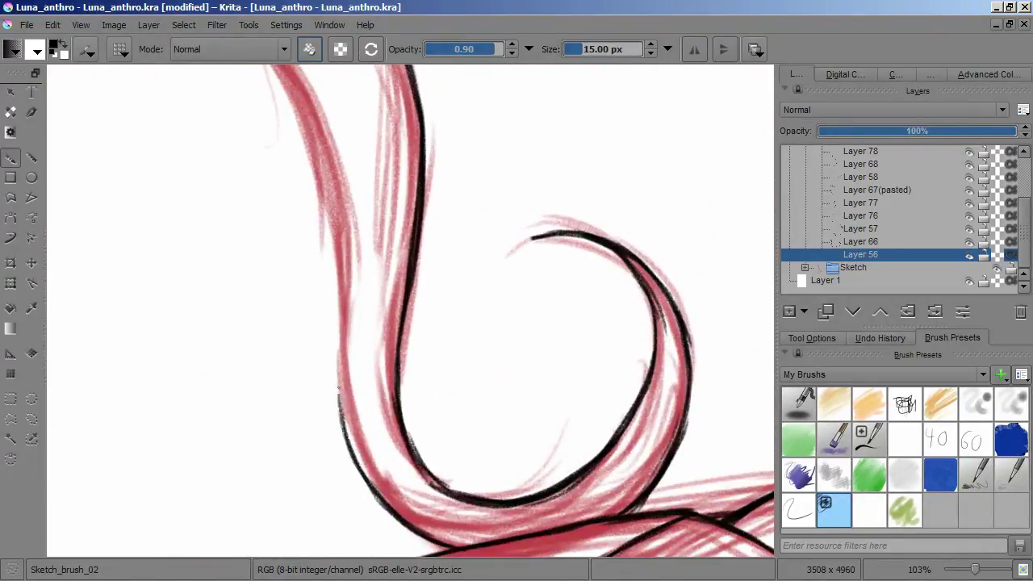
key("4")
key("4")
key("4")
left_click_drag(367, 133, 406, 436)
mouse_move(373, 278)
left_mouse_down()
mouse_move(395, 371)
mouse_move(573, 485)
left_mouse_up()
- Trace the tail's inner edge up to where it meets Luna's leg at the knee
key("4")
key("4")
key("4")
key("4")
key("4")
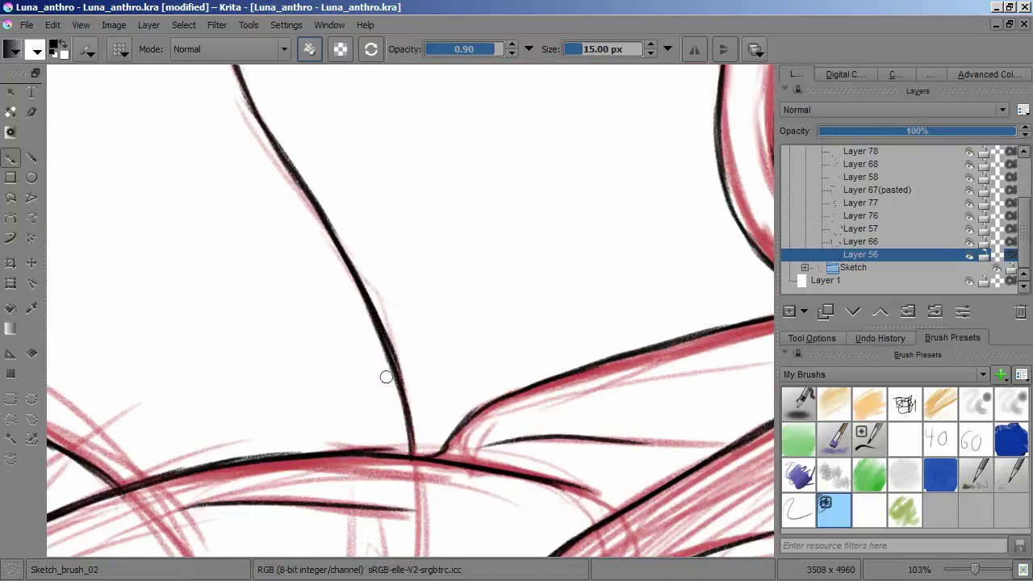
- Trace the tail's upper edge out from the thigh, reset the canvas rotation and hide the red sketch
key("minus")
key("minus")
key("minus")
key("plus")
key("plus")
key("4")
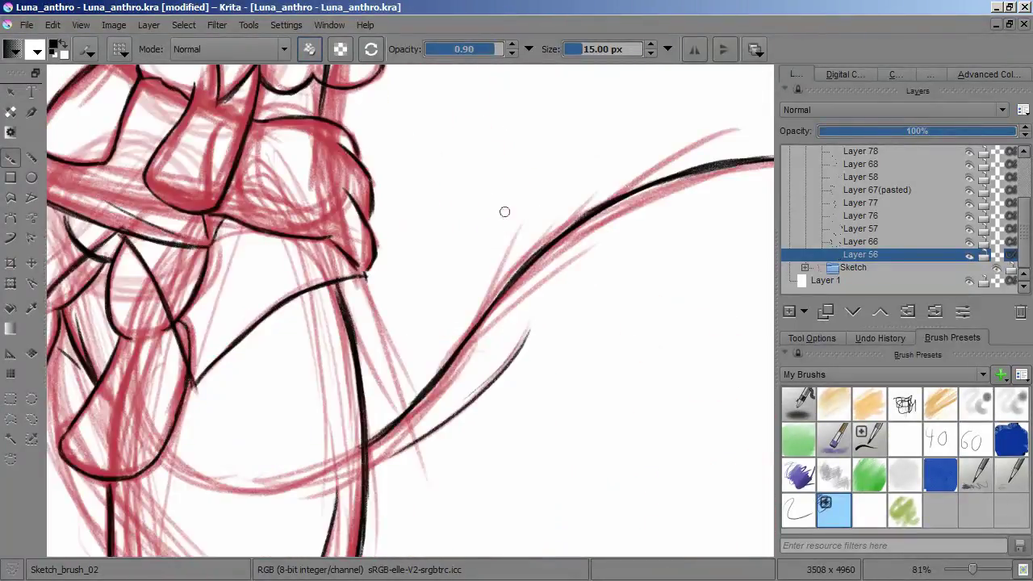
key("5")
key("3")
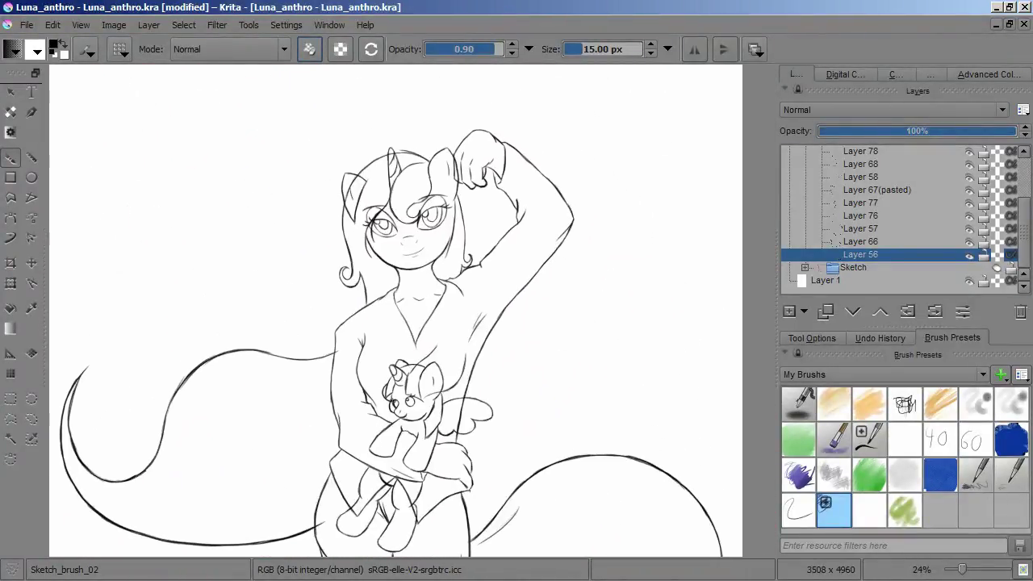
- Add a layer above Layer 80 and sketch joint circles on the chest and bone guide lines for both folded wings
key("Insert")
key("plus")
key("plus")
left_click_drag(461, 331, 484, 332)
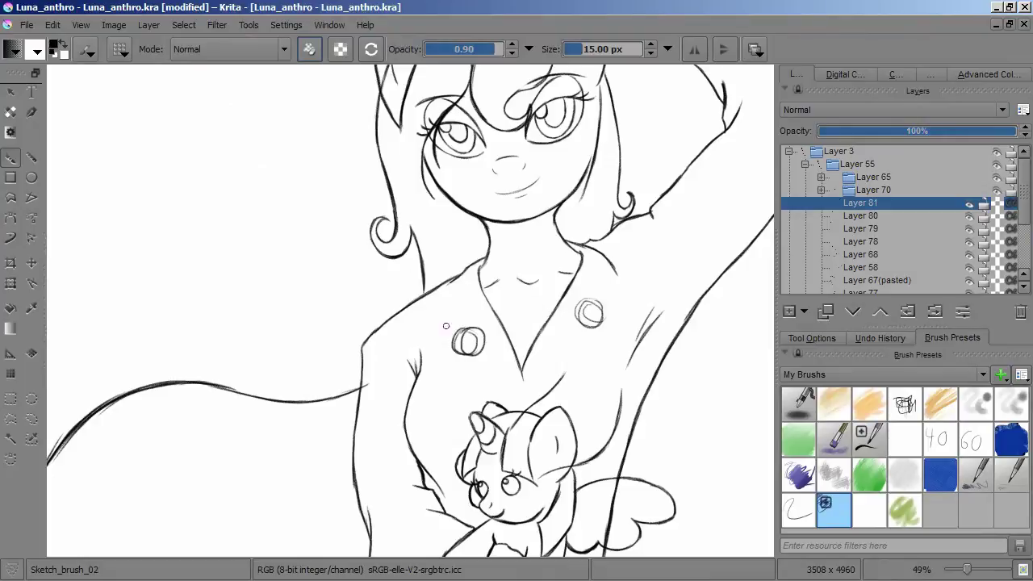
mouse_move(603, 283)
left_mouse_down()
mouse_move(589, 181)
mouse_move(565, 162)
mouse_move(387, 97)
mouse_move(411, 440)
mouse_move(338, 345)
mouse_move(320, 285)
left_mouse_up()
- Add another layer and draw the folded wing's outline from the curled hair lock down past the hip, undoing one stroke
key("Insert")
scroll(347, 243, "up", 1)
left_click_drag(367, 208, 318, 279)
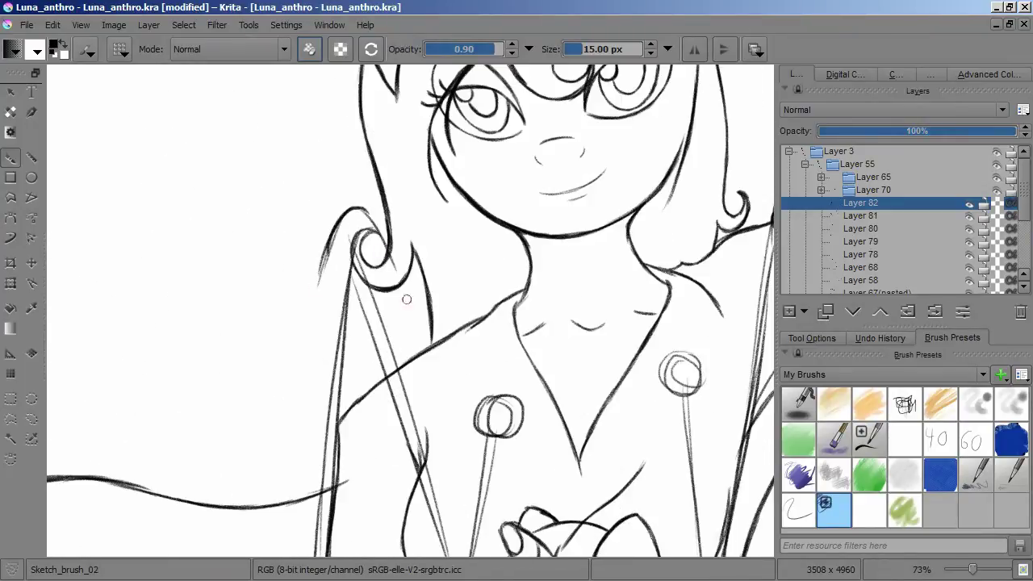
scroll(363, 283, "down", 10)
mouse_move(386, 250)
left_mouse_down()
mouse_move(347, 206)
mouse_move(303, 418)
left_mouse_up()
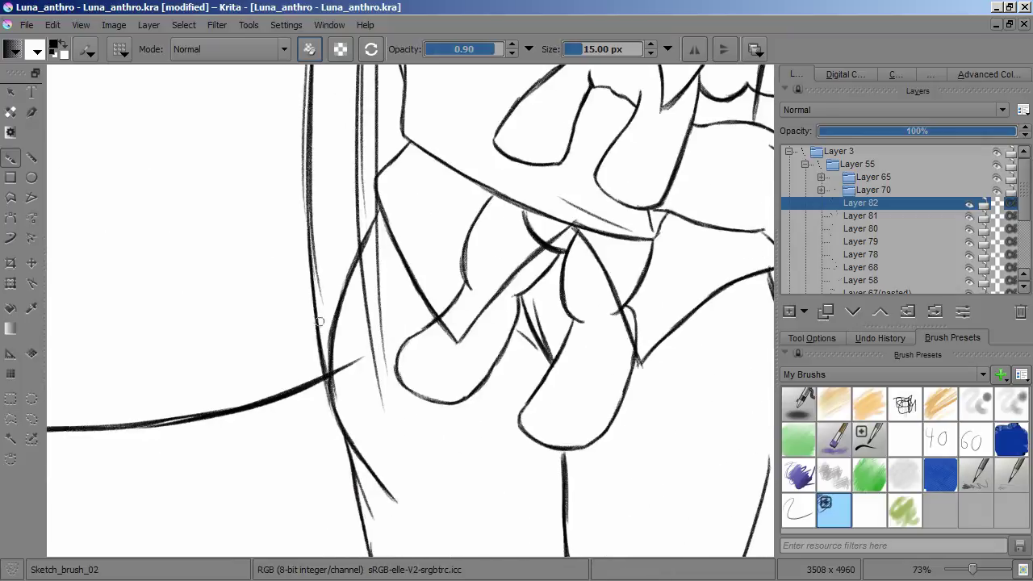
scroll(315, 323, "up", 10)
key("ctrl+z")
- Draw the other folded wing's outline from the raised arm's shoulder down to a pointed tip over the tail
scroll(379, 357, "right", 3)
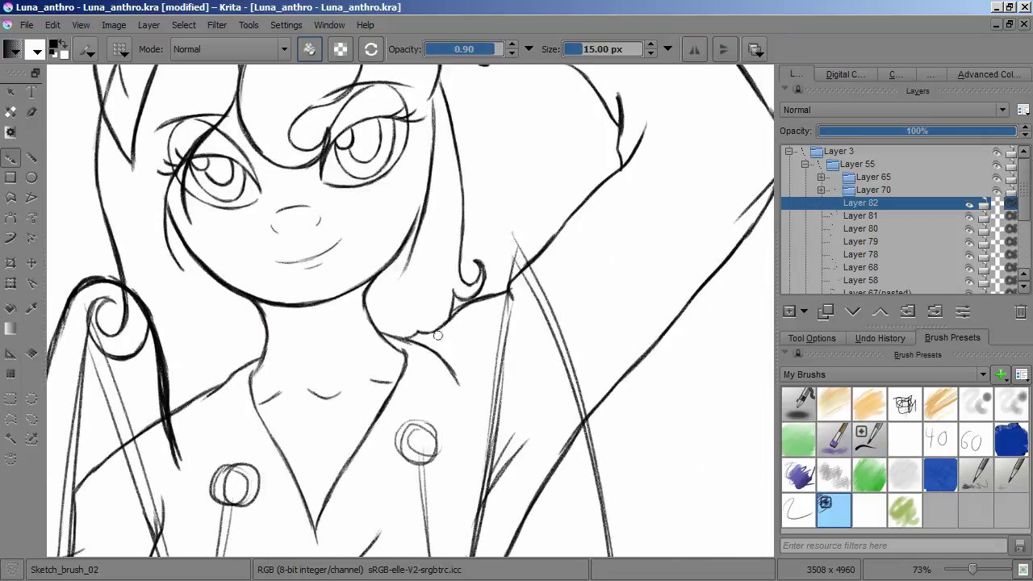
left_click_drag(493, 233, 620, 420)
scroll(553, 339, "down", 15)
left_click_drag(544, 260, 509, 420)
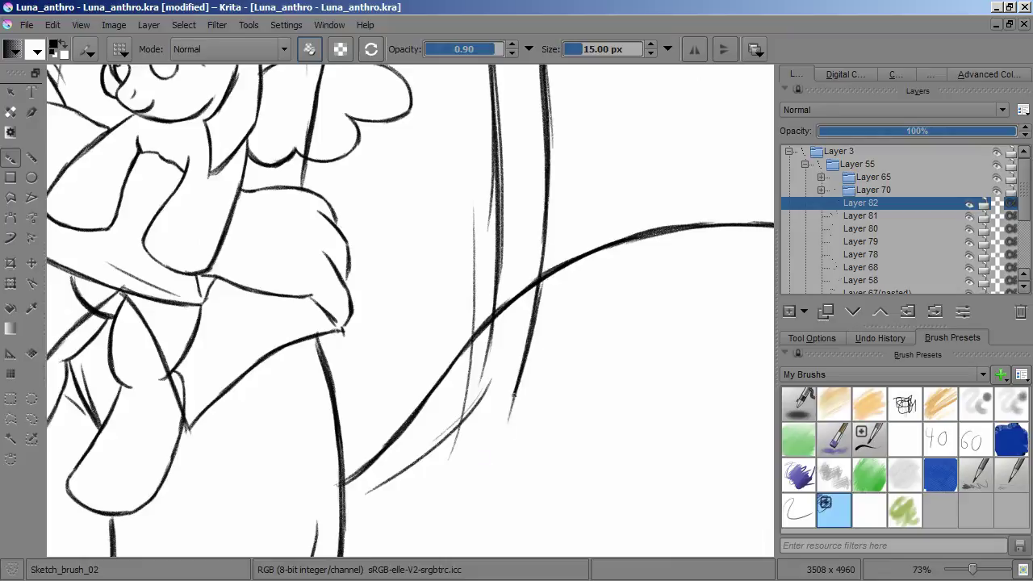
mouse_move(436, 454)
left_mouse_down()
mouse_move(449, 210)
mouse_move(436, 492)
left_mouse_up()
key("minus")
key("minus")
key("minus")
key("minus")
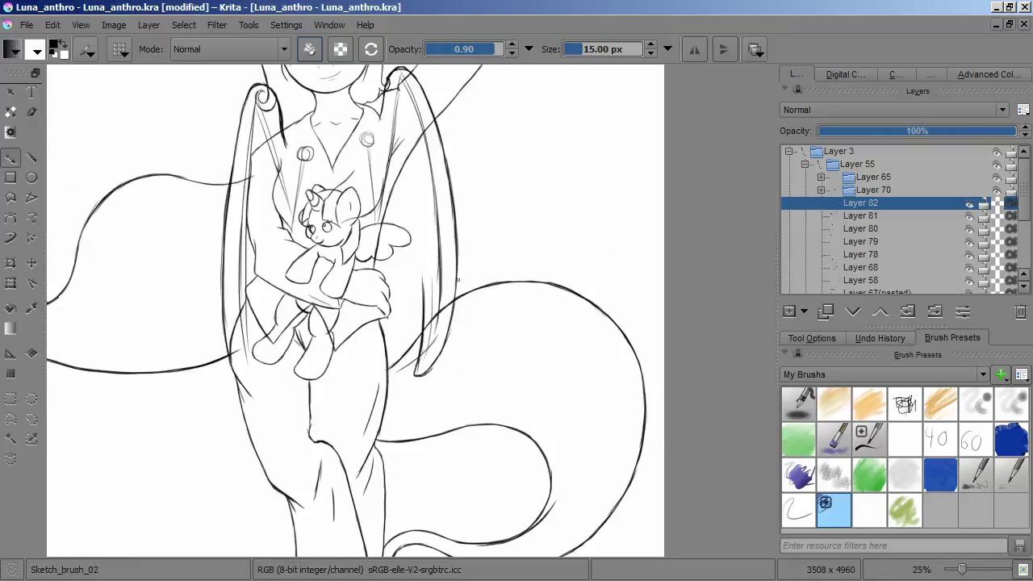
- Draw the inner feather tips of the folded wing beside the plush's tail and hip, cleaning up stray ends with the eraser brush
scroll(458, 280, "up", 4)
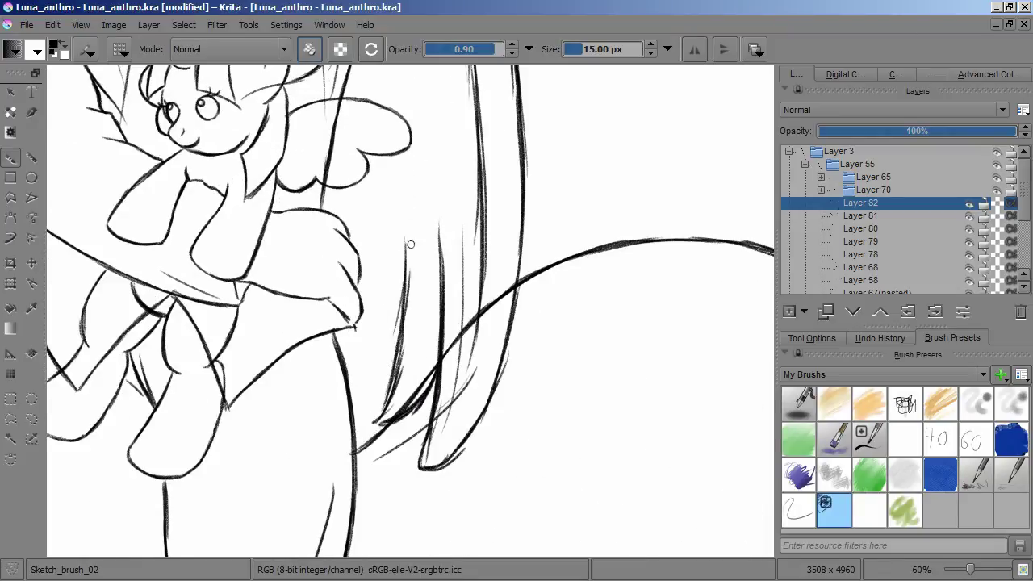
left_click_drag(408, 194, 389, 339)
scroll(431, 383, "up", 5)
mouse_move(340, 530)
left_mouse_down()
mouse_move(449, 150)
mouse_move(394, 360)
left_mouse_up()
key("/")
mouse_move(402, 211)
left_mouse_down()
mouse_move(343, 523)
mouse_move(420, 197)
left_mouse_up()
key("/")
scroll(455, 288, "down", 4)
scroll(510, 339, "up", 3)
- Draw long feather edges inside the same folded wing and tidy their ends above the tail
left_click_drag(524, 485, 533, 192)
scroll(510, 339, "up", 2)
scroll(443, 364, "down", 3)
mouse_move(449, 468)
left_mouse_down()
mouse_move(429, 275)
mouse_move(455, 392)
mouse_move(456, 303)
left_mouse_up()
key("/")
key("/")
scroll(455, 393, "down", 3)
- Hide the guide sketch on Layer 81 and erase the wing line on Layer 82 where it crosses the curled hair lock
key("Page_Down")
scroll(454, 392, "up", 4)
key("Page_Up")
key("/")
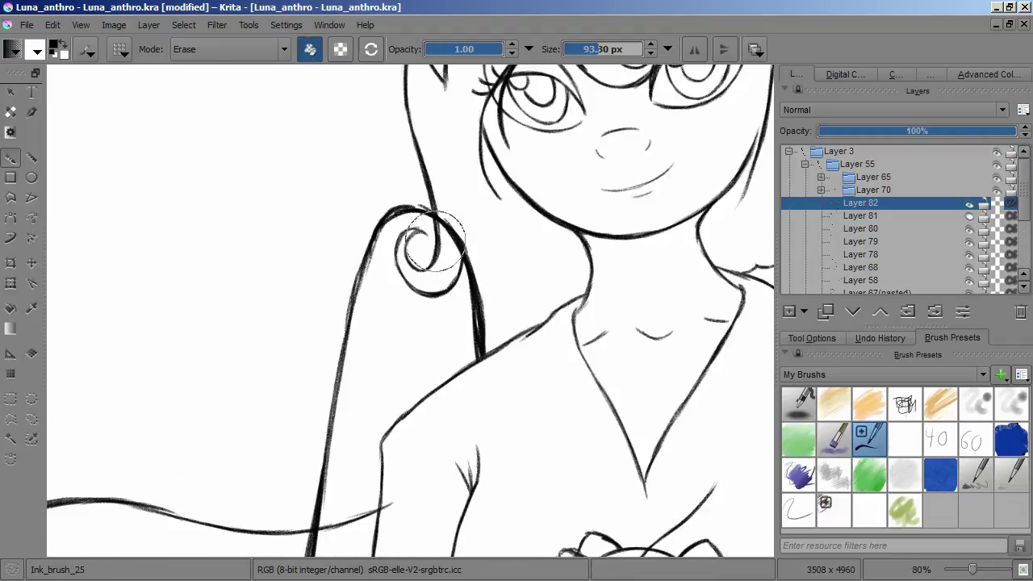
key("/")
scroll(504, 321, "down", 3)
scroll(485, 307, "up", 4)
key("/")
key("/")
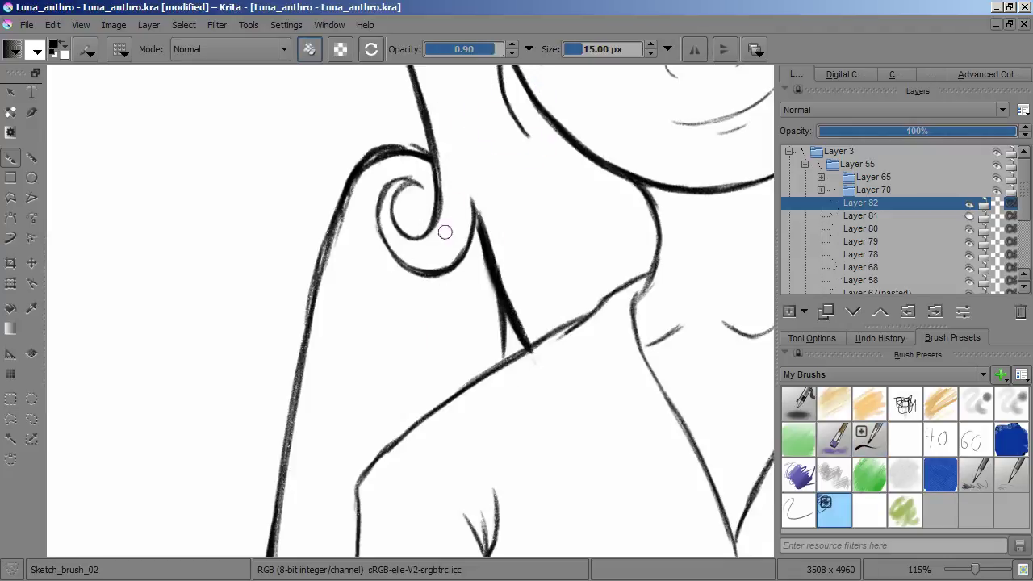
- Clean up the other wing's top around the hair tip beside the raised arm's shoulder
scroll(475, 201, "down", 5)
scroll(496, 316, "up", 5)
key("/")
key("/")
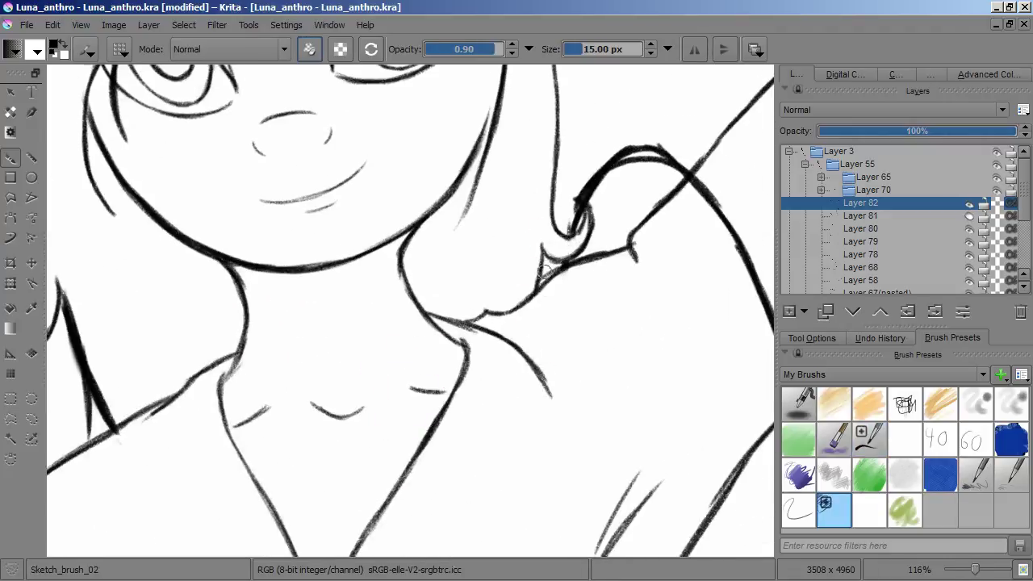
- Add a transparency mask to Layer 56 and mask out the tail lines that run across the wings and arm
scroll(561, 295, "down", 7)
key("Page_Down")
key("ctrl+shift+m")
scroll(463, 322, "up", 6)
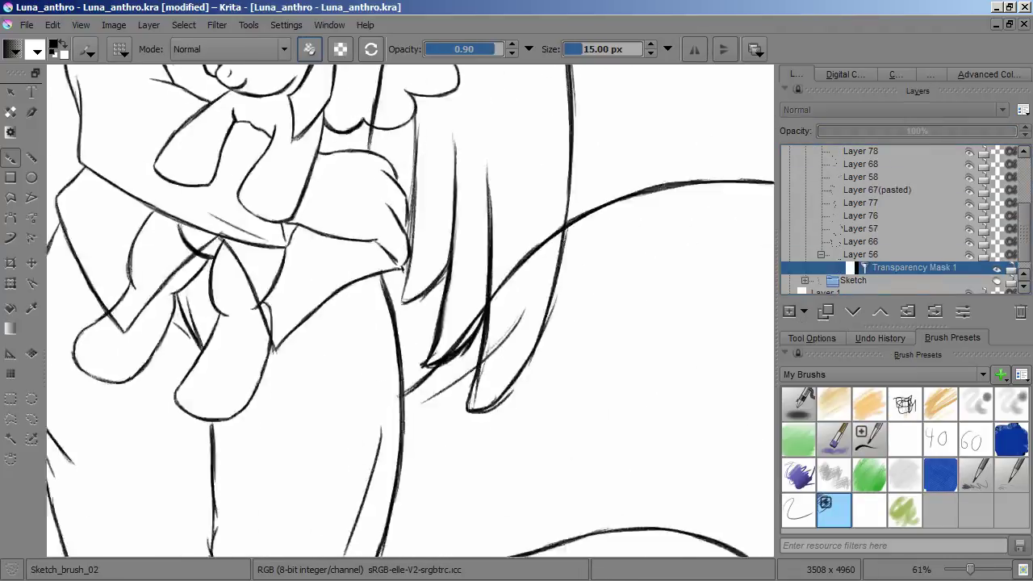
scroll(463, 322, "down", 3)
scroll(529, 357, "up", 4)
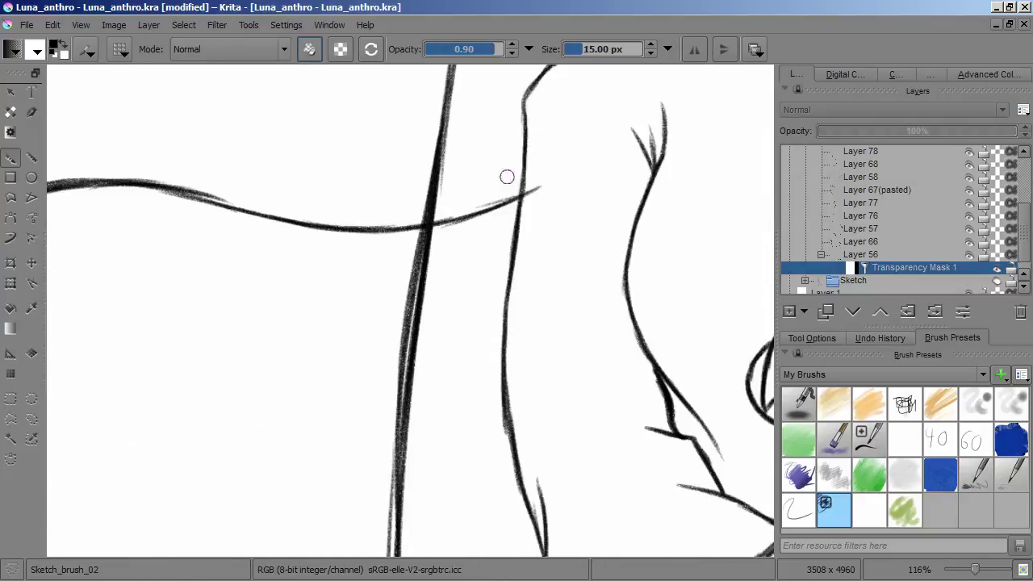
scroll(466, 424, "down", 4)
scroll(478, 297, "up", 5)
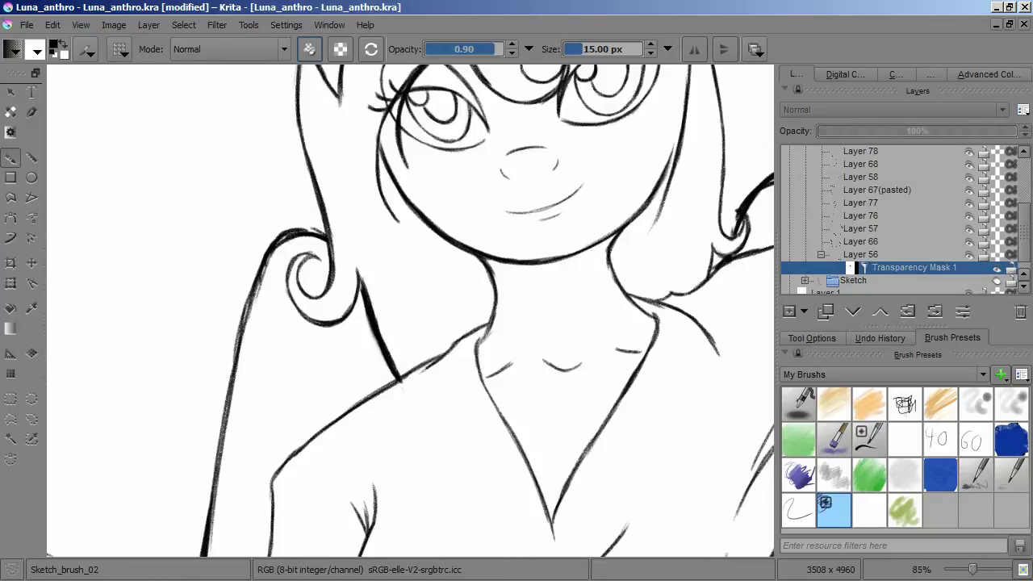
- Add transparency masks to Layer 82 and Layer 57 and hide the overlapping lines, including the wing line across the raised arm
scroll(517, 224, "up", 3)
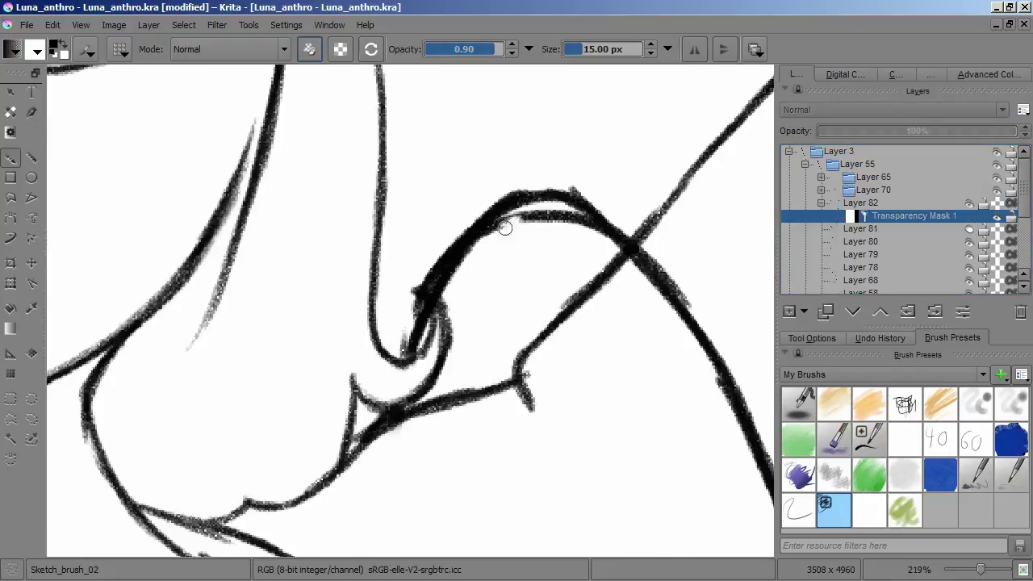
scroll(597, 242, "down", 8)
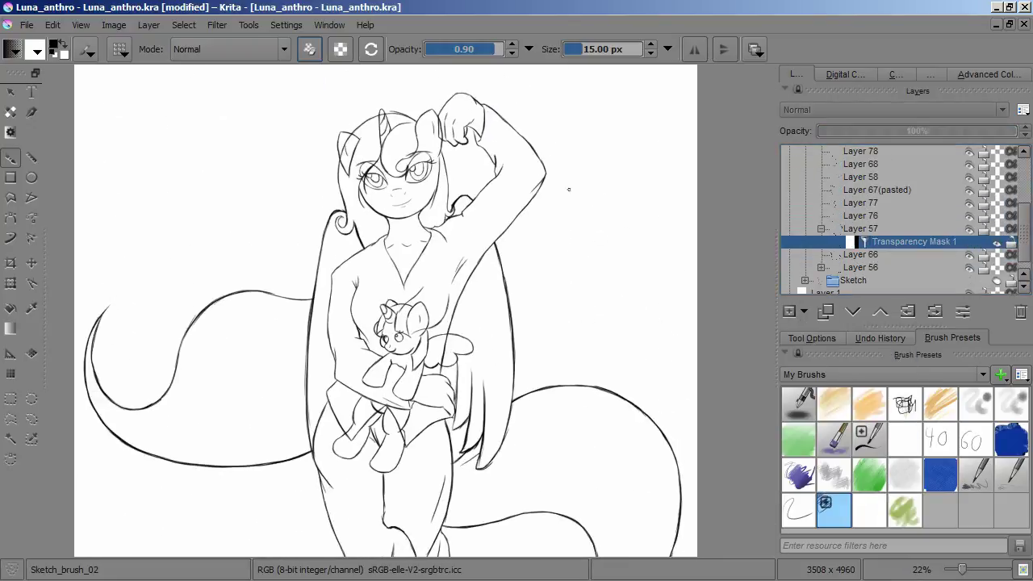
scroll(533, 320, "up", 6)
scroll(515, 321, "down", 8)
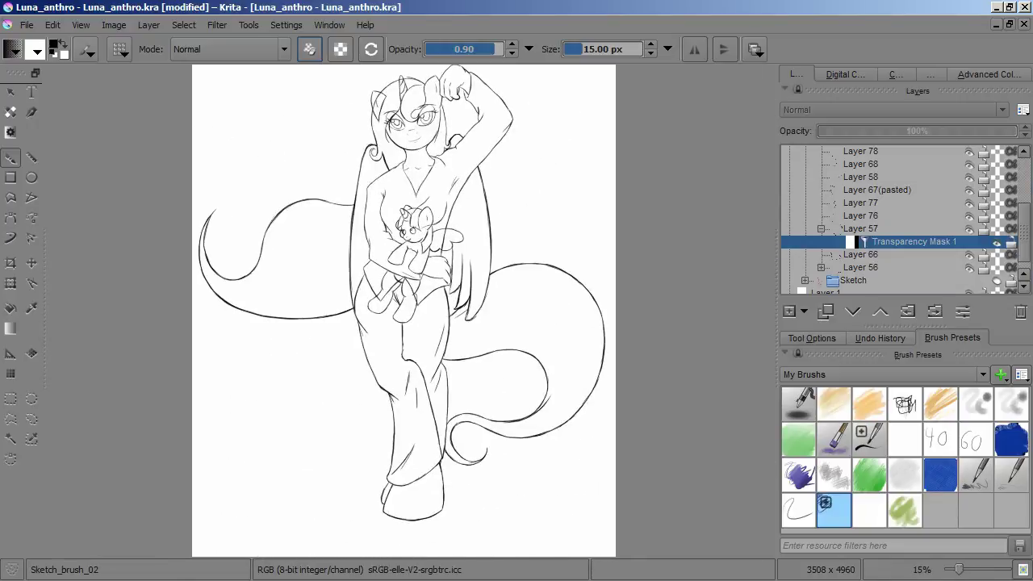
- Go back to Layer 56's transparency mask and touch up overlapping lines around the head and hair
key("ctrl+Page_Down")
key("ctrl+Page_Down")
scroll(471, 304, "up", 4)
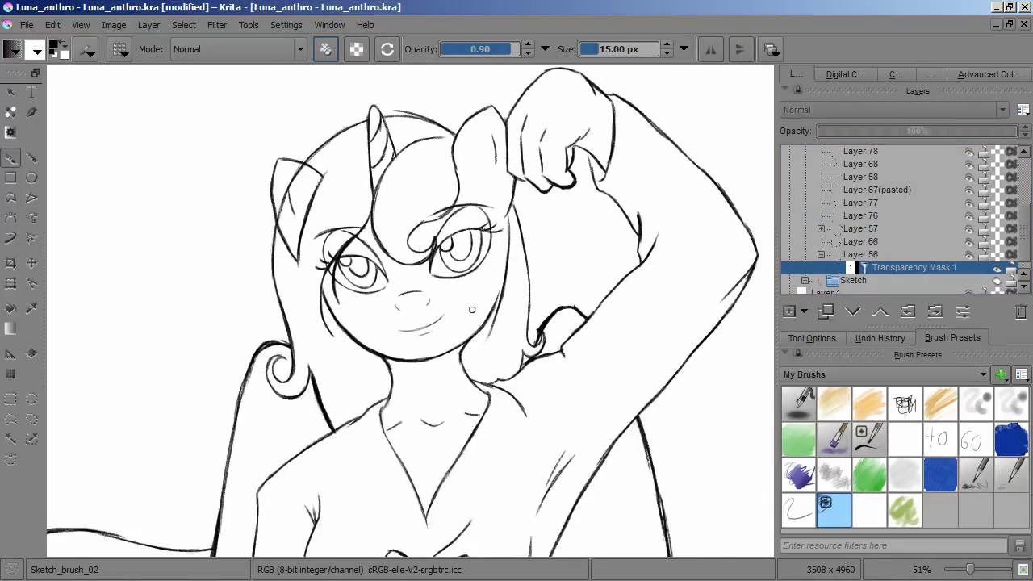
key("ctrl+z")
key("ctrl+shift+z")
scroll(246, 298, "up", 3)
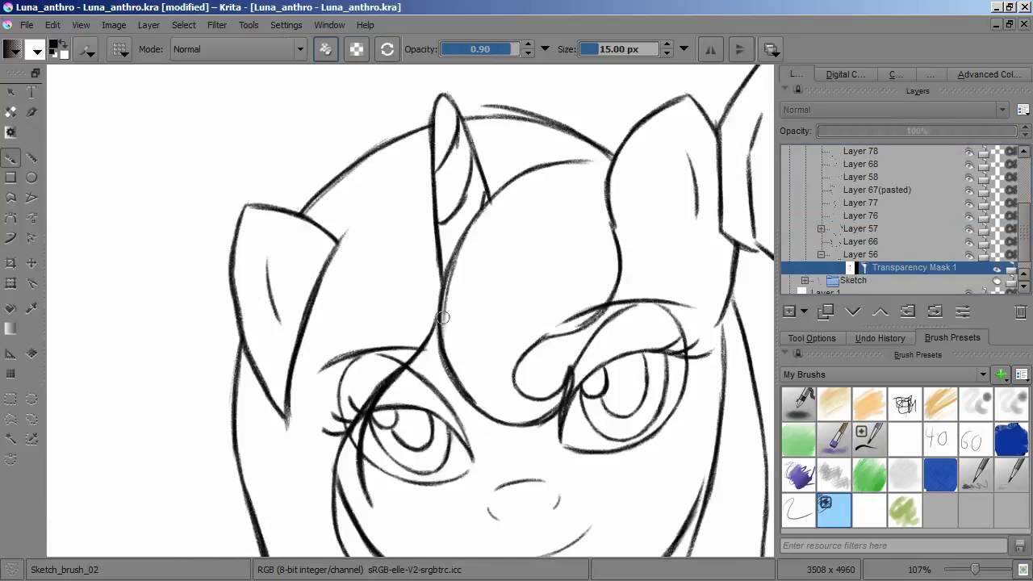
scroll(375, 324, "down", 5)
- Add a transparency mask to Layer 68 and hide the torso line passing through the plush's wing
key("Page_Up")
key("Page_Up")
key("Page_Up")
scroll(375, 324, "down", 3)
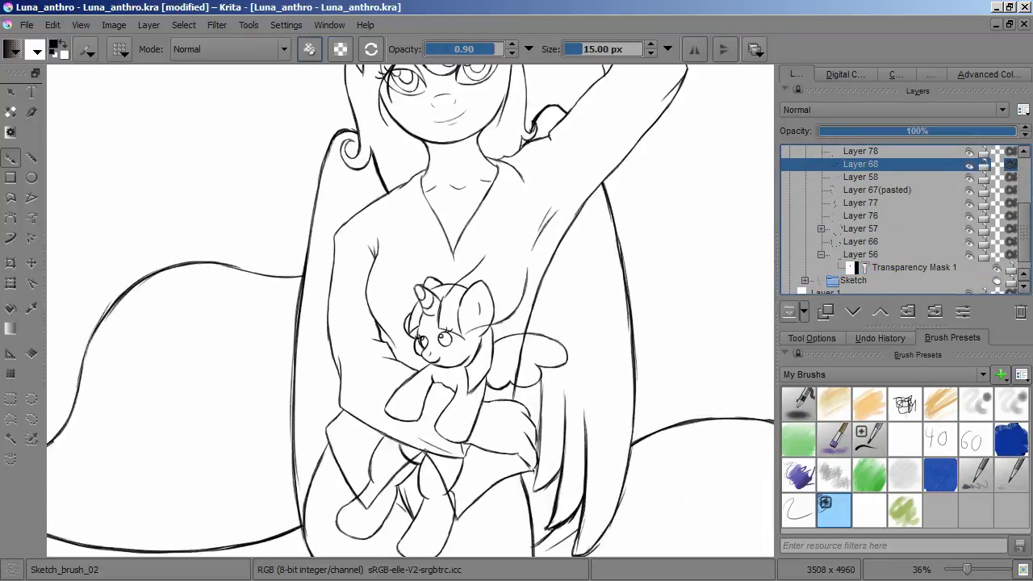
key("ctrl+shift+m")
scroll(568, 364, "up", 4)
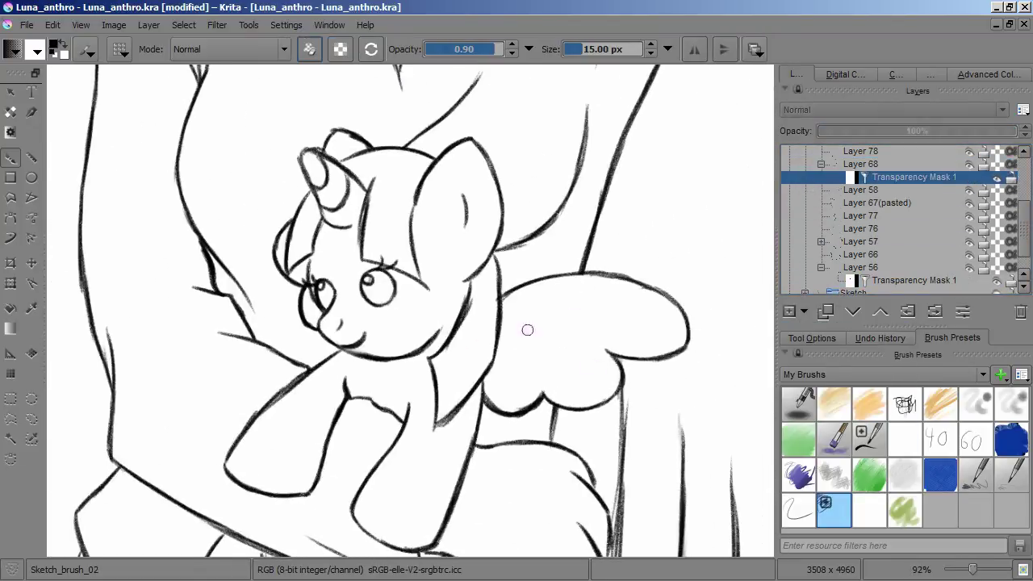
scroll(543, 337, "up", 3)
scroll(556, 436, "down", 8)
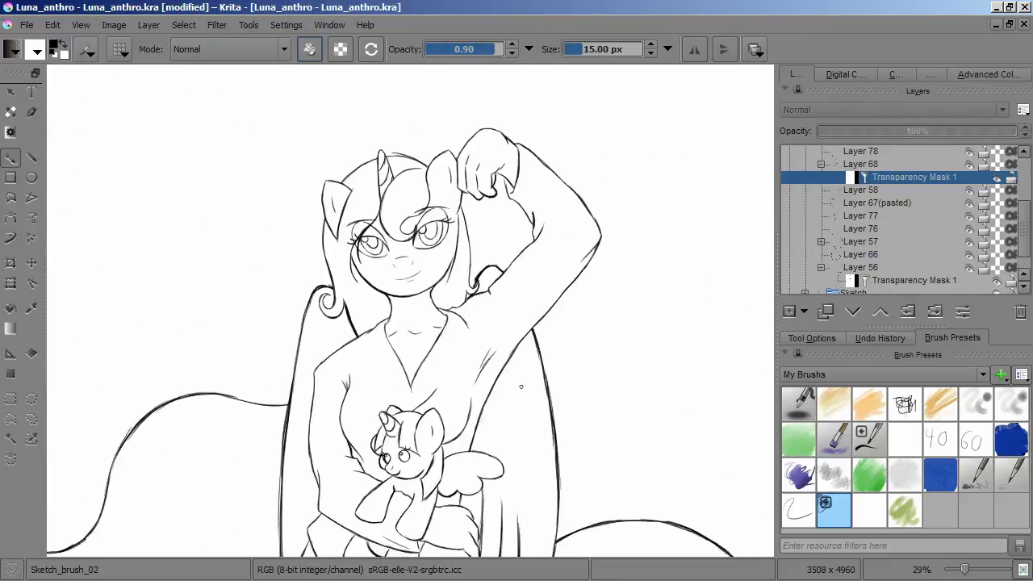
- Save the drawing and fit the page width in view
key("2")
key("ctrl+s")
key("3")
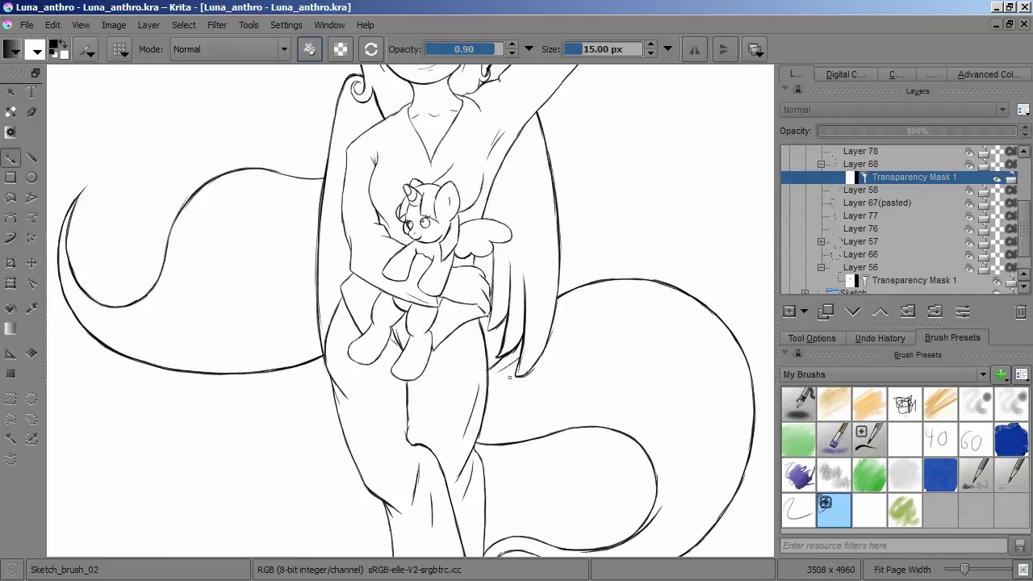
- Add a layer at the top of the Layer 70 group and draw light dashed stitching along the plush's legs
scroll(587, 255, "up", 3)
scroll(586, 255, "down", 5)
scroll(587, 255, "up", 5)
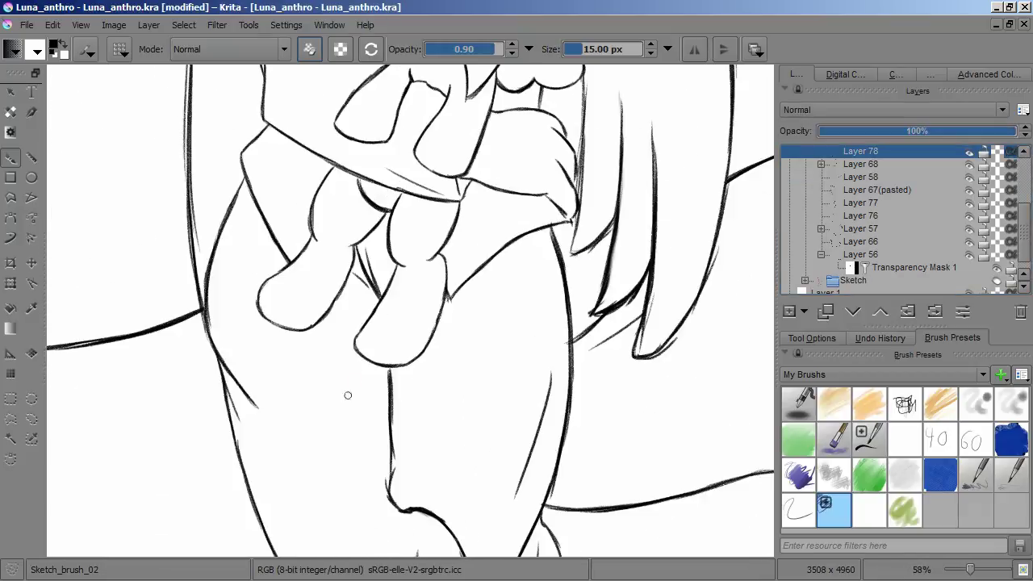
key("minus")
left_click(481, 212)
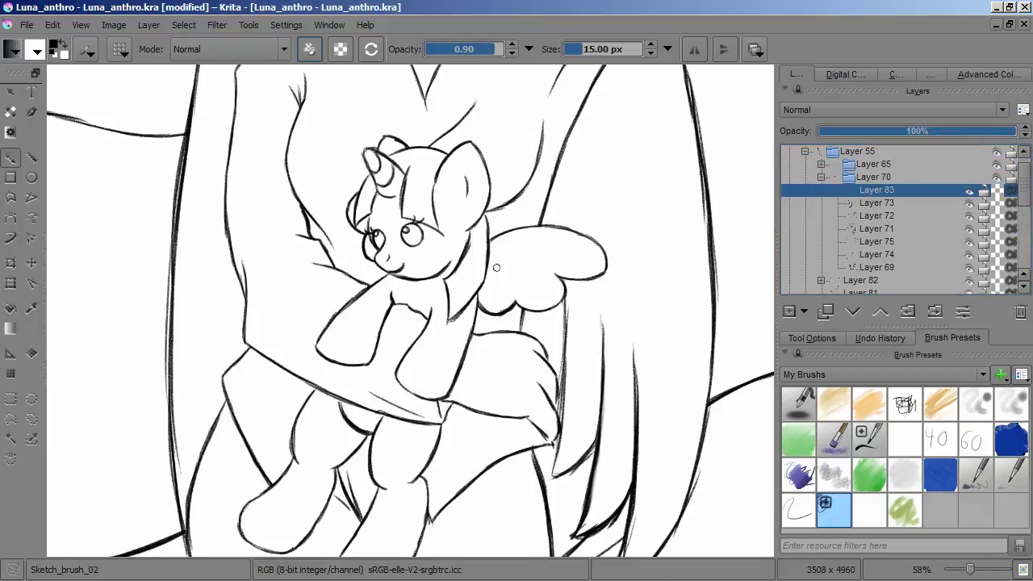
scroll(482, 213, "up", 6)
left_click_drag(406, 327, 204, 243)
left_click_drag(595, 141, 593, 205)
scroll(525, 372, "up", 3)
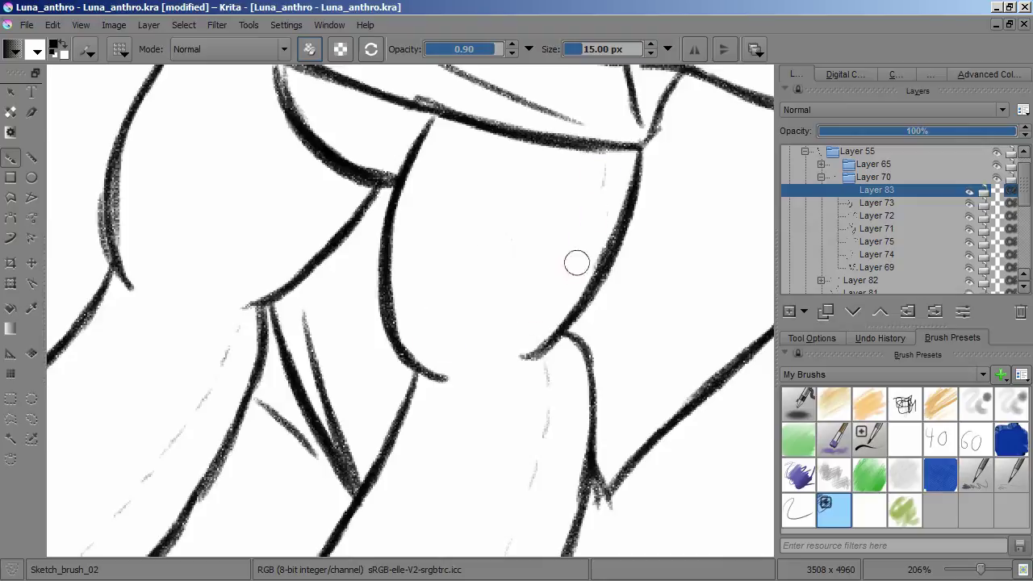
- Draw dashed stitch lines along the plush's body and around the inside of its wing, including the feather divisions
scroll(583, 235, "up", 5)
scroll(348, 309, "down", 2)
scroll(380, 288, "down", 1)
scroll(380, 289, "up", 5)
scroll(531, 270, "up", 2)
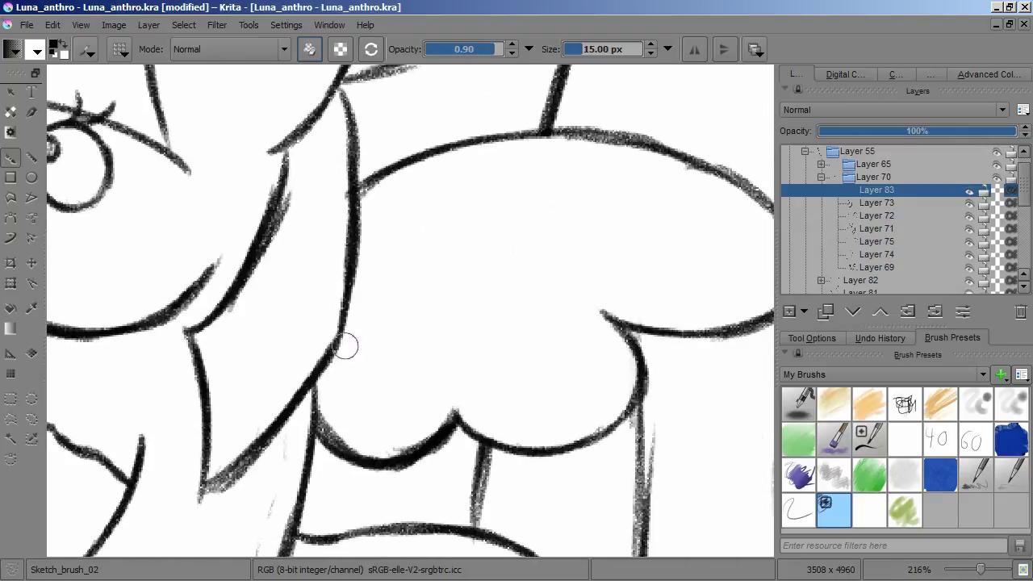
scroll(524, 277, "up", 3)
scroll(320, 400, "down", 3)
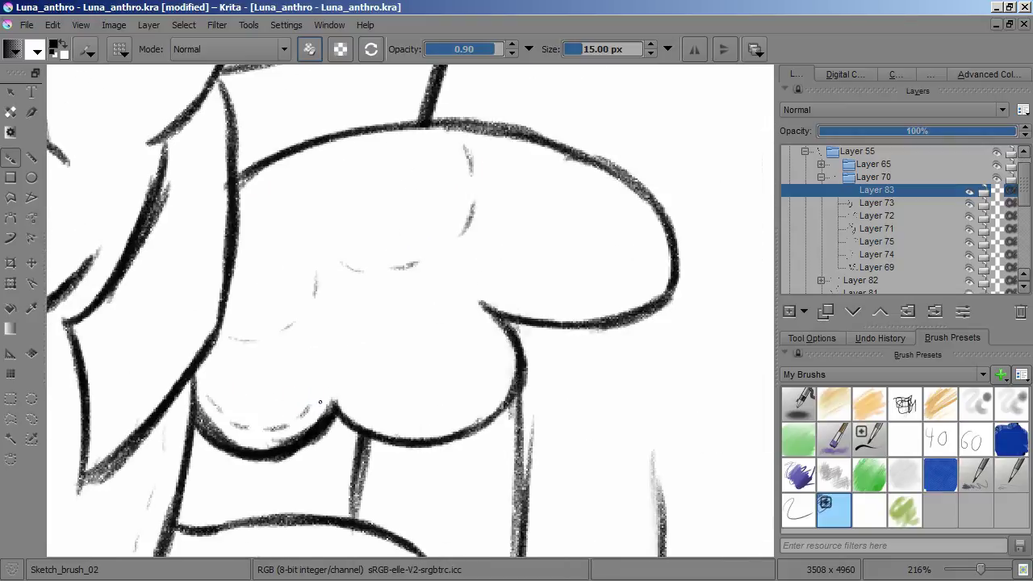
scroll(540, 156, "down", 5)
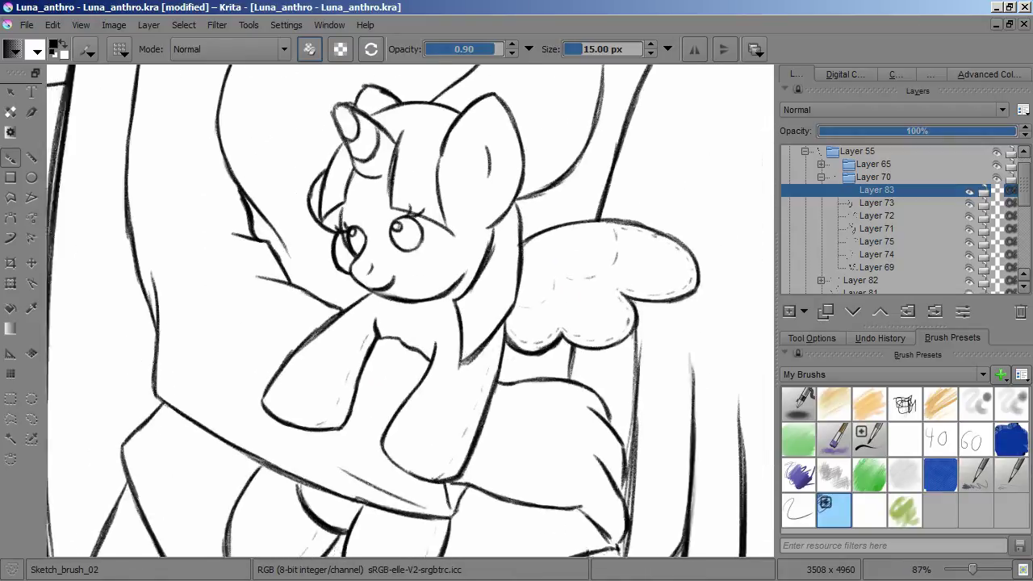
- Add a layer above Layer 56 and make a freehand selection around the curled tail end beside the plush-holding arm
key("3")
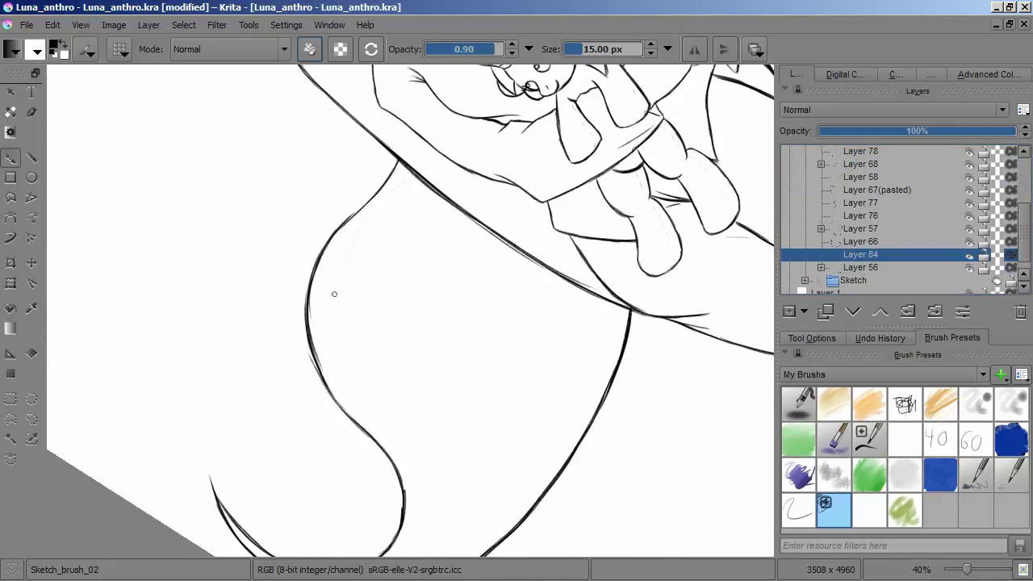
scroll(390, 411, "down", 2)
left_click_drag(476, 258, 484, 283)
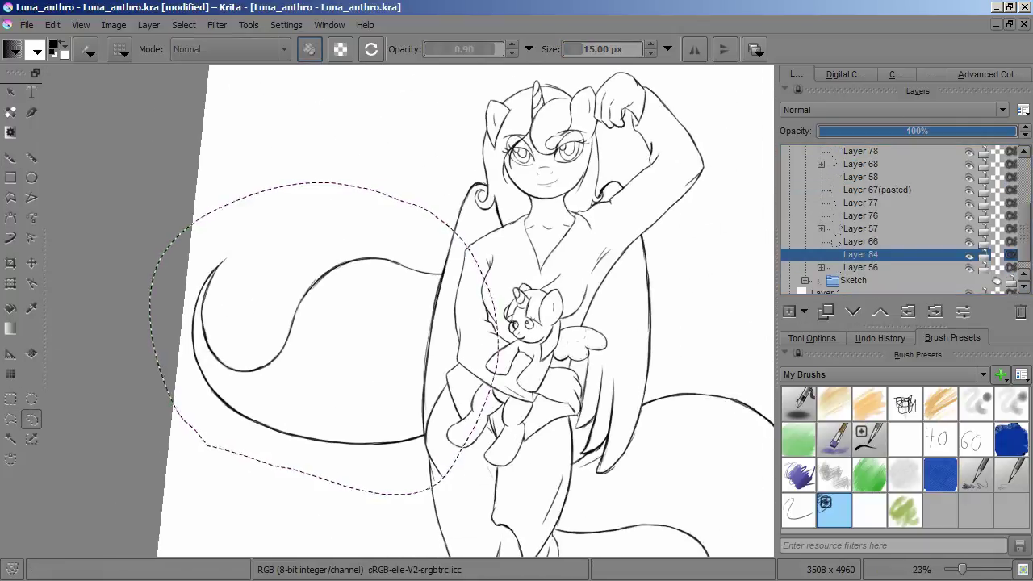
key("ctrl+alt+j")
key("ctrl+shift+a")
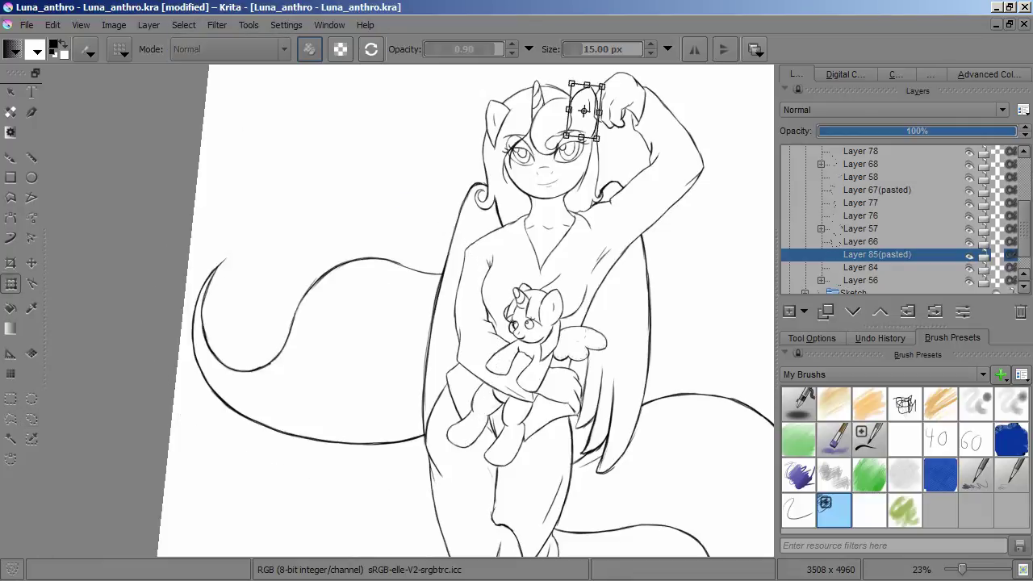
key("ctrl+z")
- Copy the selected tail lines from Layer 56 to a new layer and squash the copy vertically to fit inside the tail
key("ctrl+alt+j")
key("ctrl+t")
left_click_drag(339, 184, 339, 235)
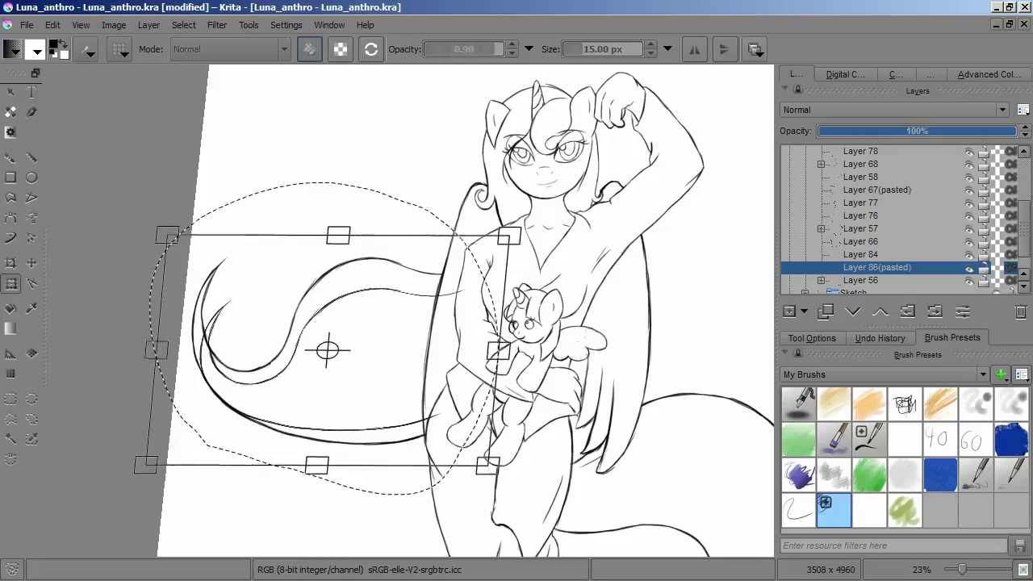
scroll(327, 350, "up", 3)
key("Return")
- Erase the copy's overlapping curled tip and draw strokes with the sketch brush to continue the inner tail lines
key("b")
key("e")
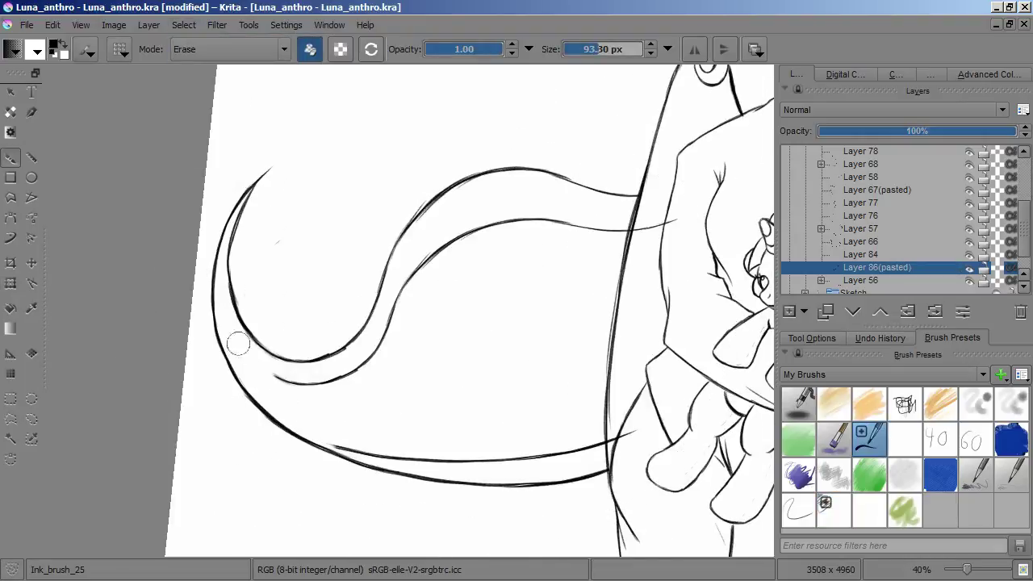
left_click(833, 511)
scroll(299, 417, "up", 3)
left_click_drag(169, 264, 143, 223)
left_click_drag(143, 224, 331, 435)
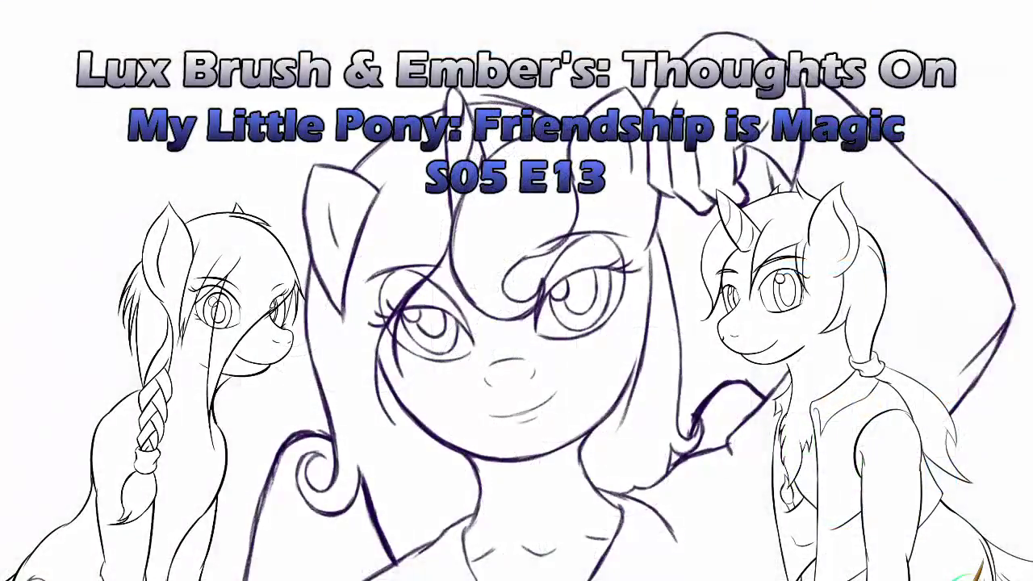